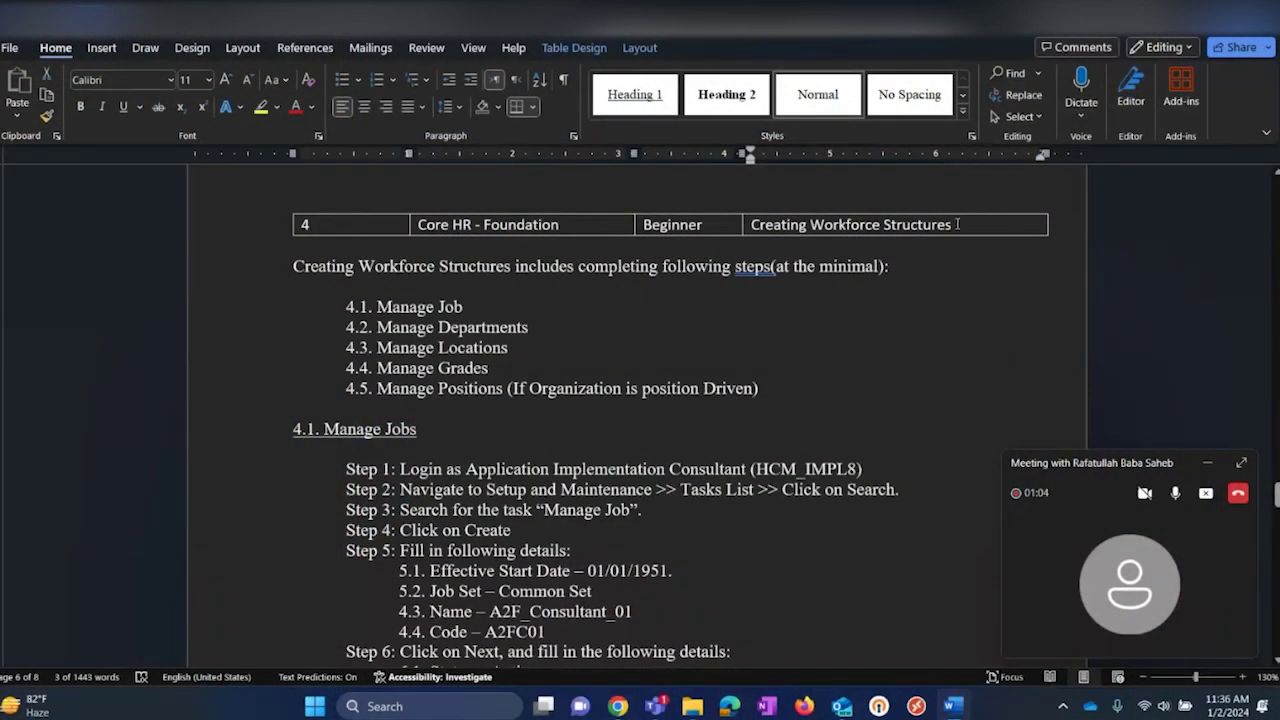
- Minimize the meeting window and review the guide's workforce structures list and the Manage Jobs instructions
left_click(1207, 462)
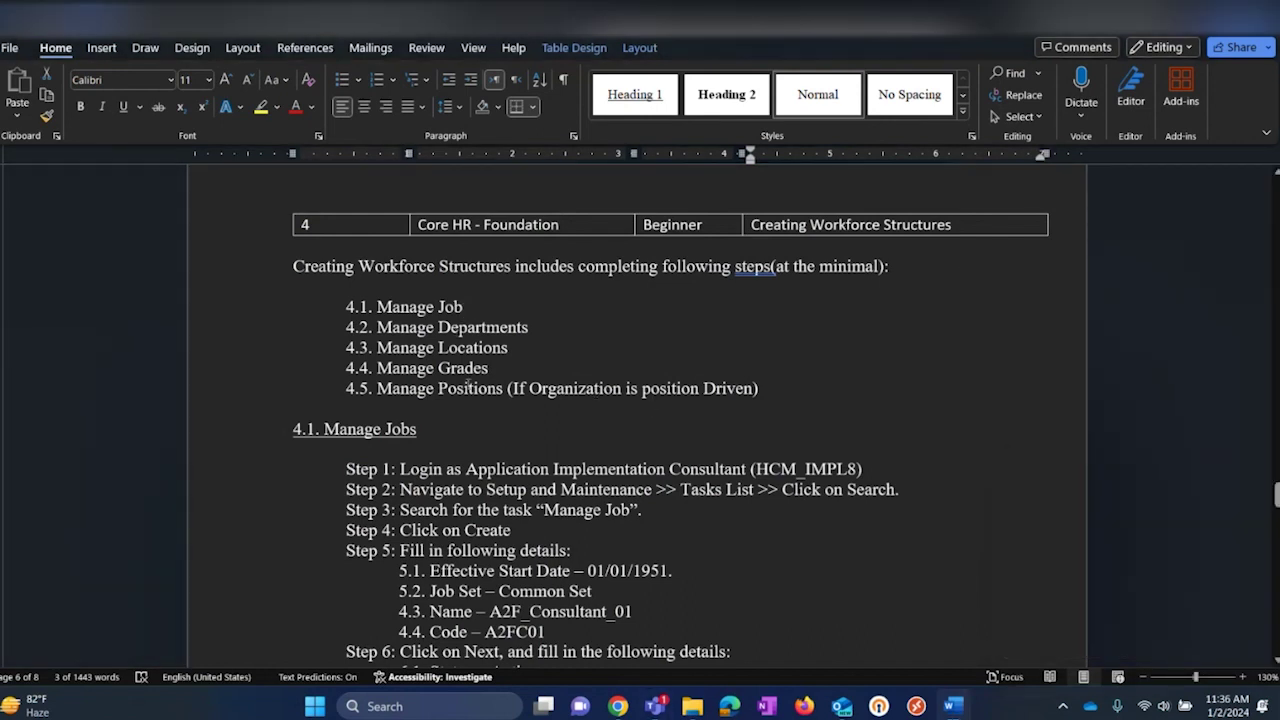
left_click(465, 308)
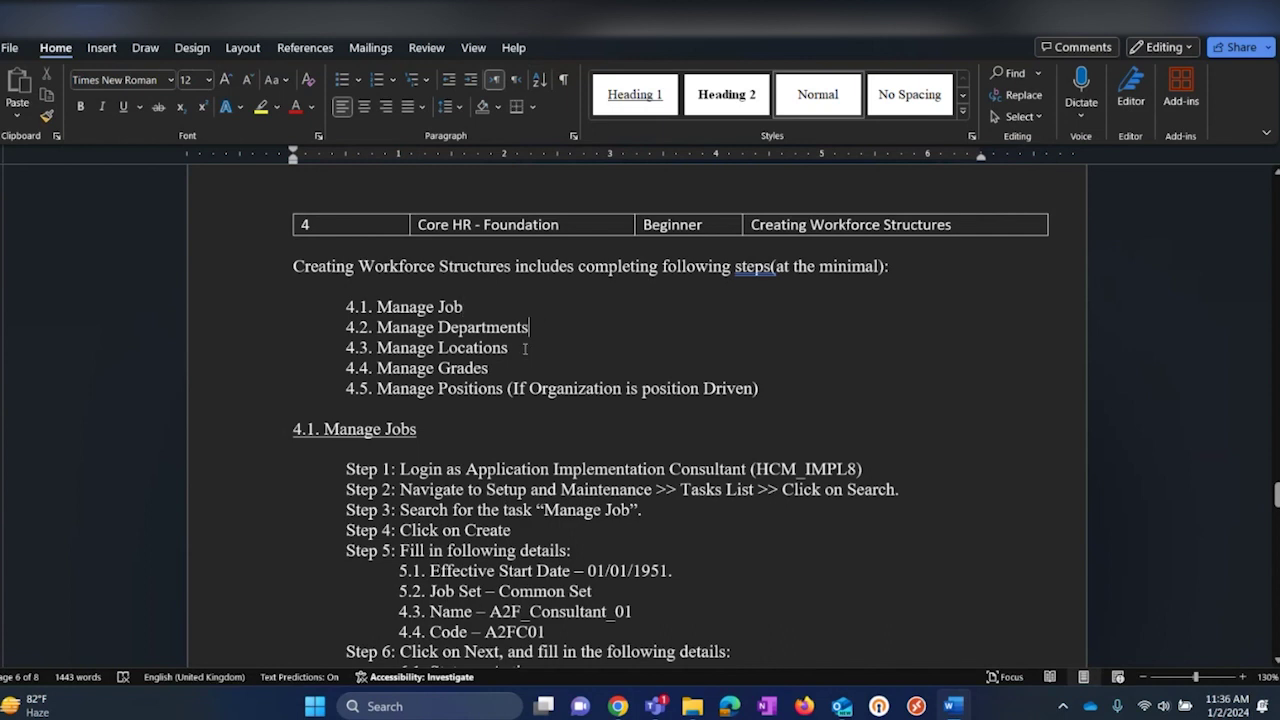
left_click(490, 368)
double_click(504, 388)
left_click(539, 309)
scroll(539, 309, "down", 5)
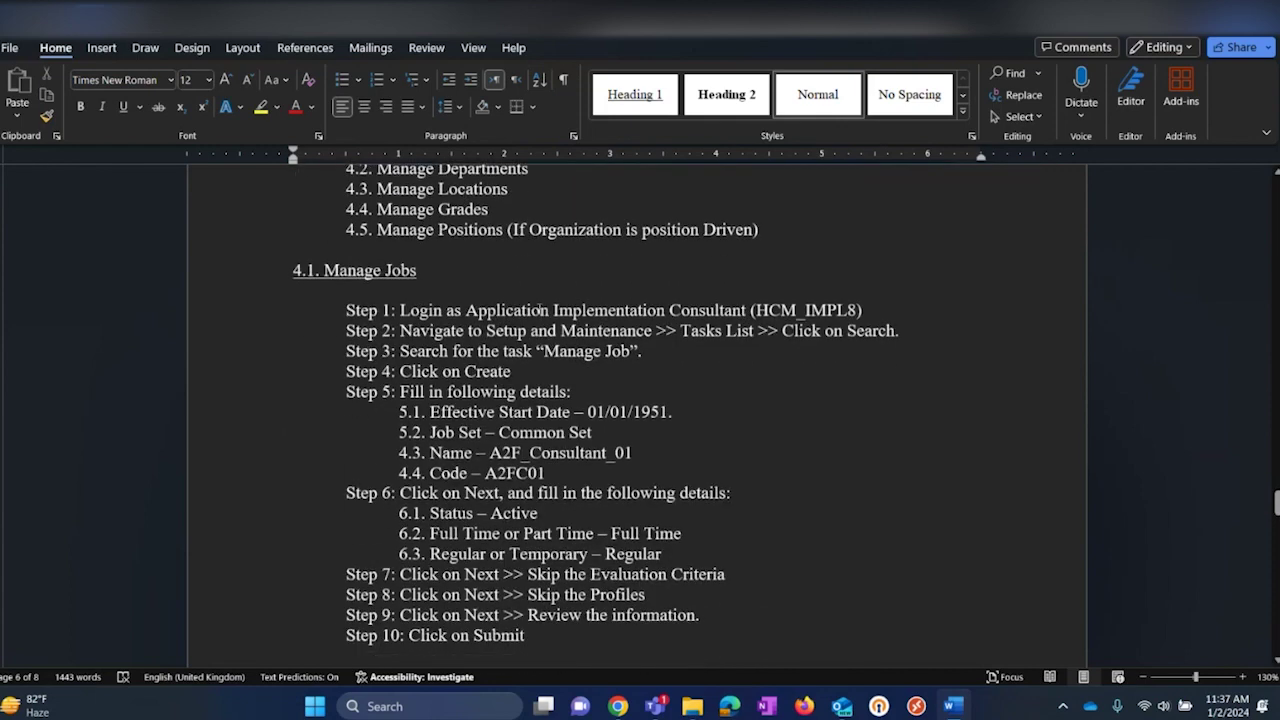
scroll(539, 309, "up", 6)
scroll(539, 309, "down", 1)
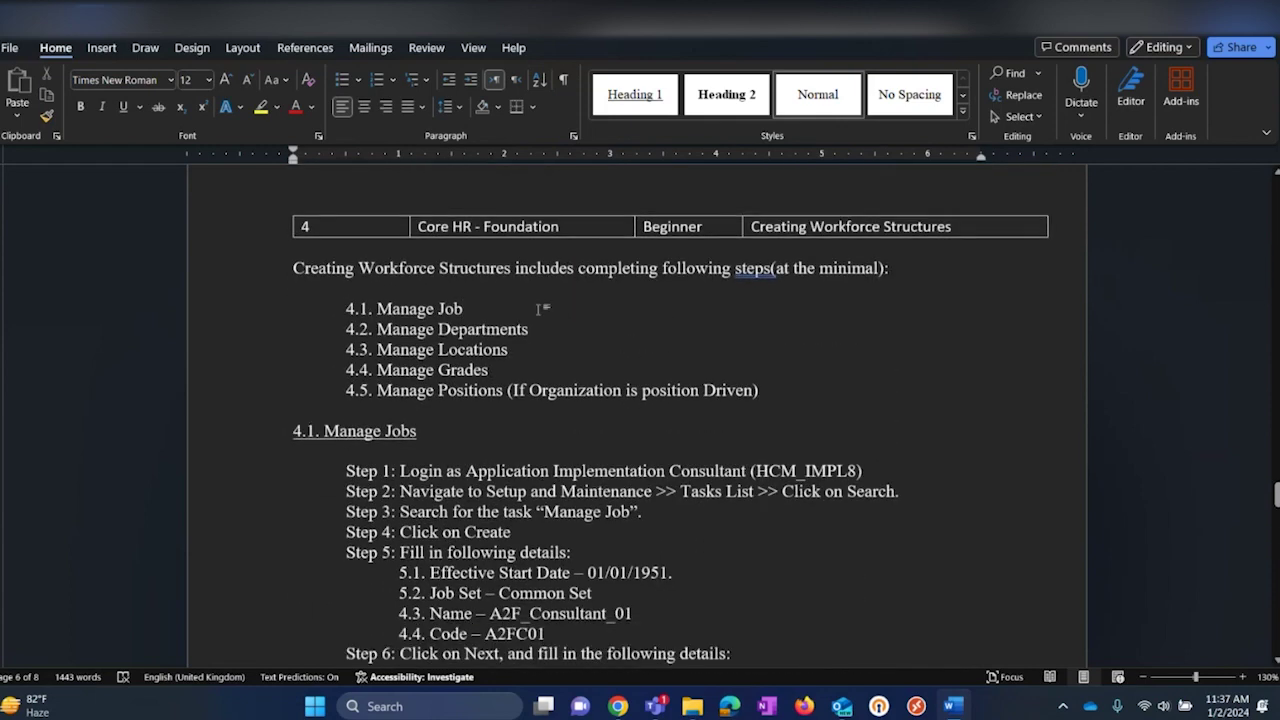
left_click(540, 310)
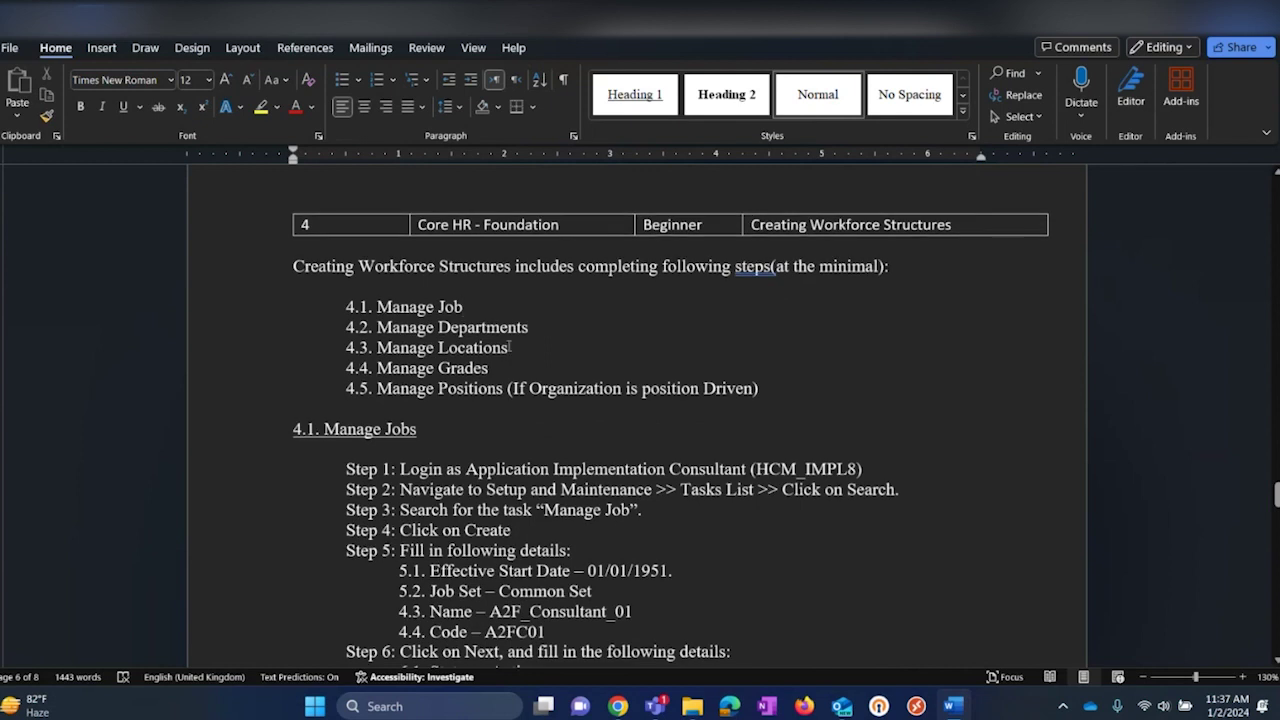
scroll(451, 376, "down", 5)
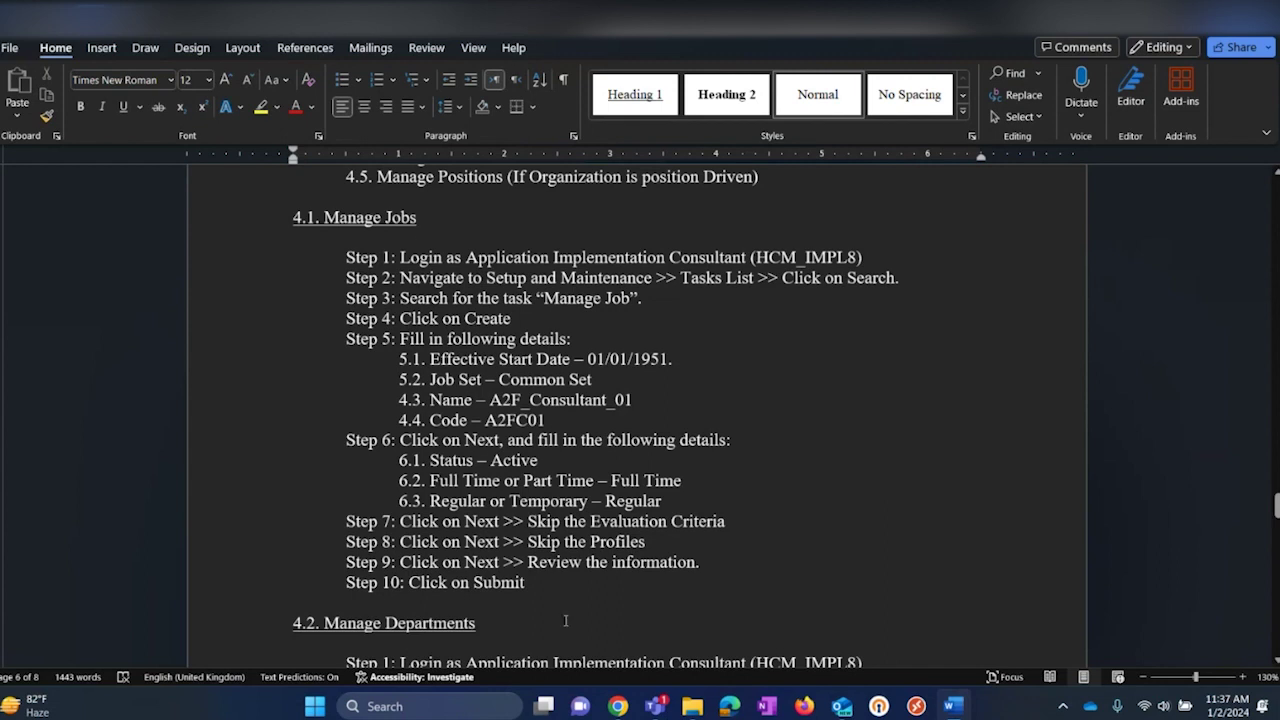
- Switch to Oracle Fusion in Chrome and open the task search in Setup and Maintenance
left_click(628, 708)
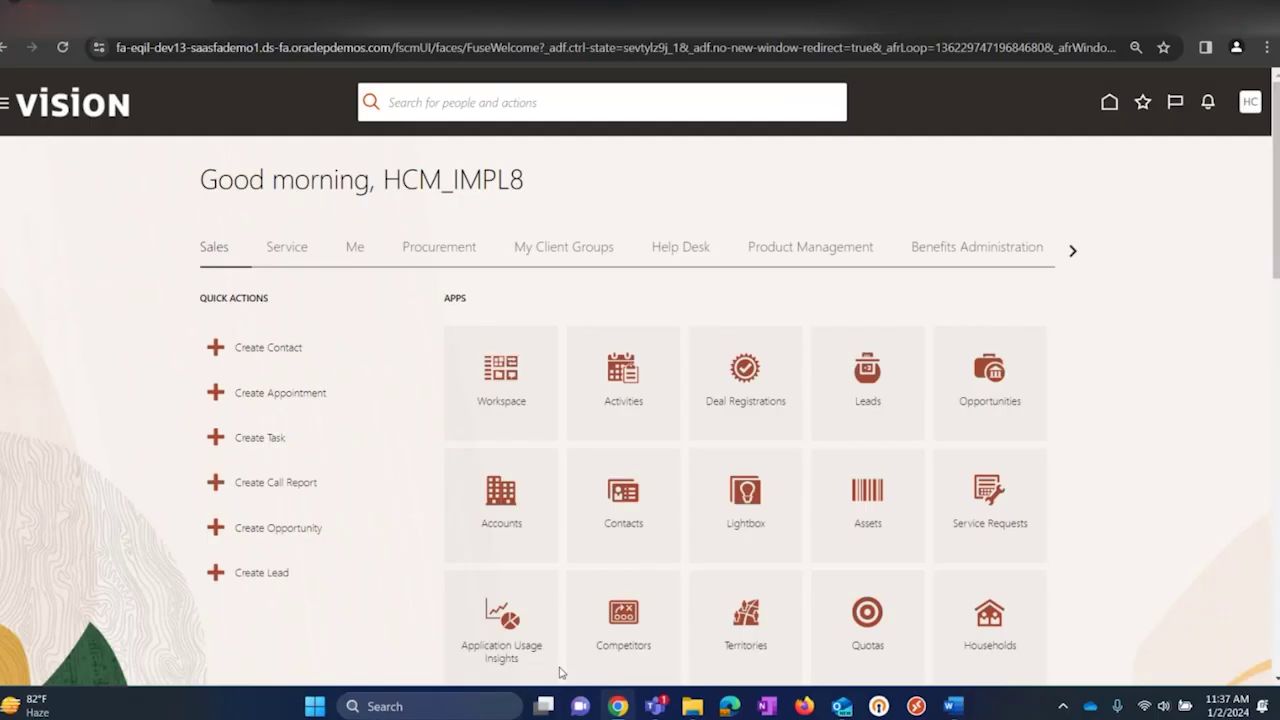
left_click(1250, 104)
left_click(1000, 332)
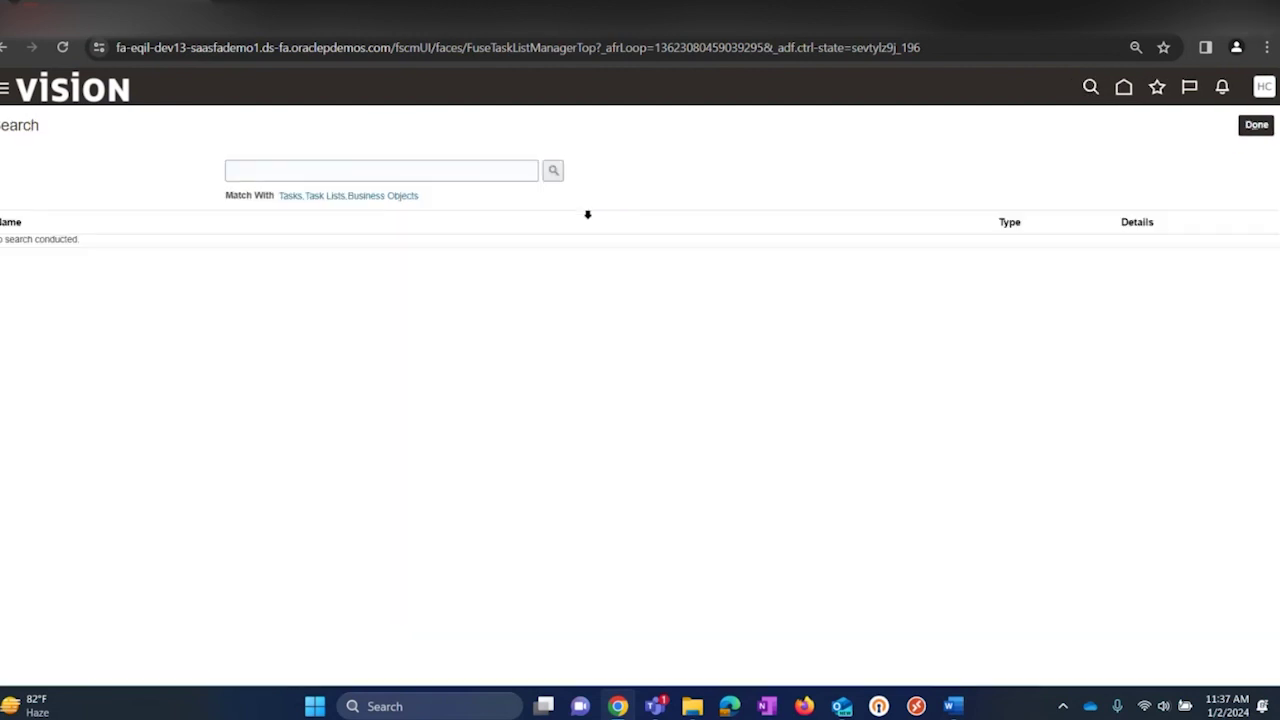
- Try searching the setup tasks for "Manage jobs", then clear the search term
left_click(381, 172)
type("Manage jobs")
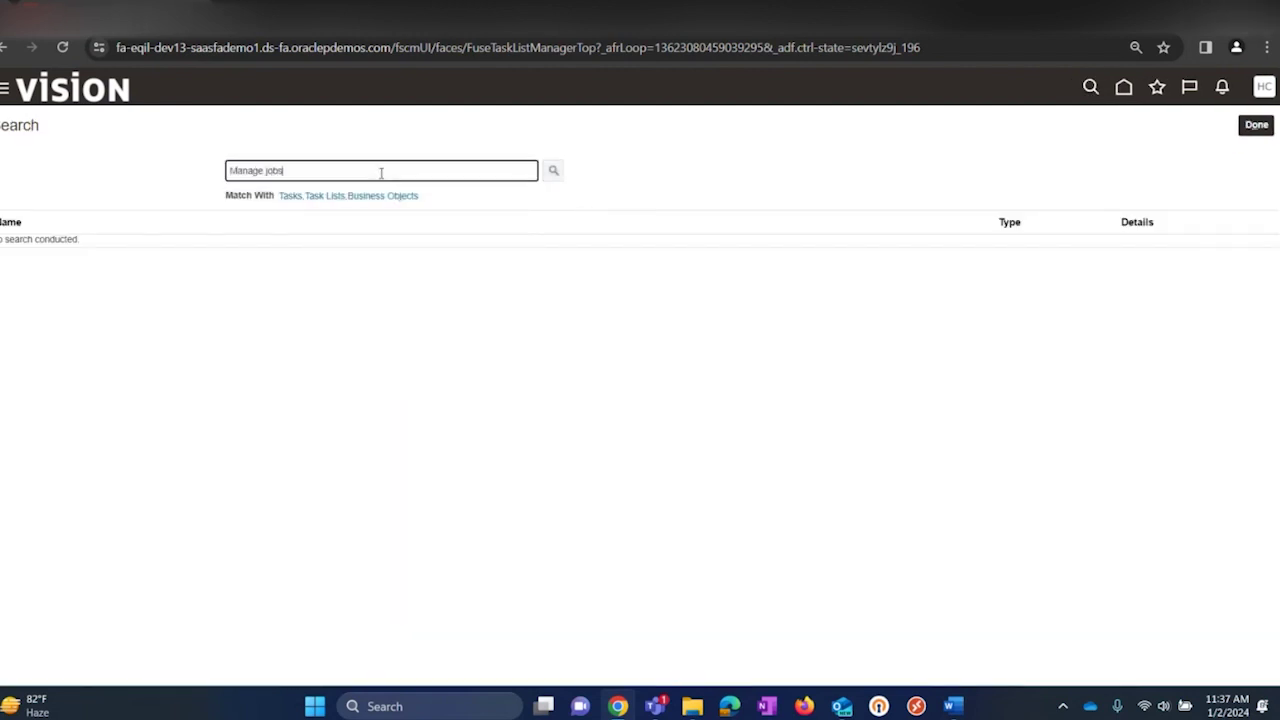
key("Return")
left_click_drag(263, 171, 163, 180)
key("BackSpace")
key("Return")
- Search the setup tasks for "Manage Job" and open the Manage Job task, checking its name against the Word guide
left_click_drag(281, 170, 175, 168)
type("Manage Job")
key("Return")
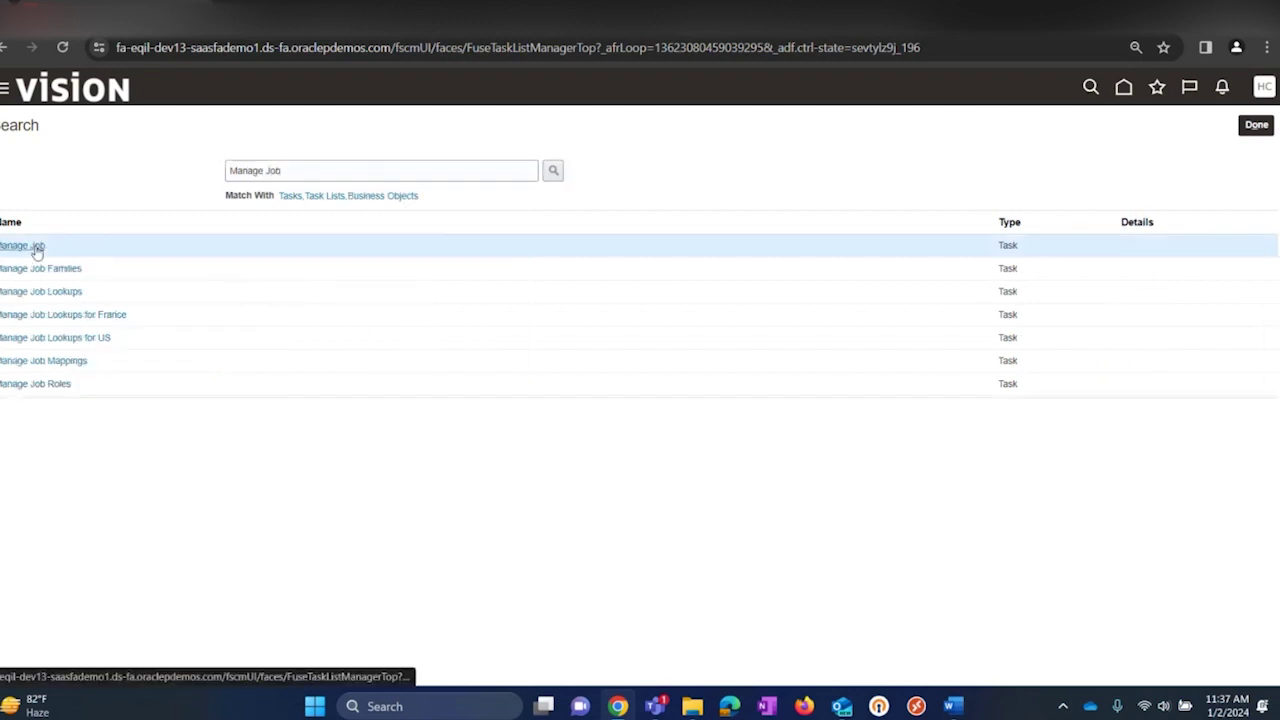
key("alt+Tab")
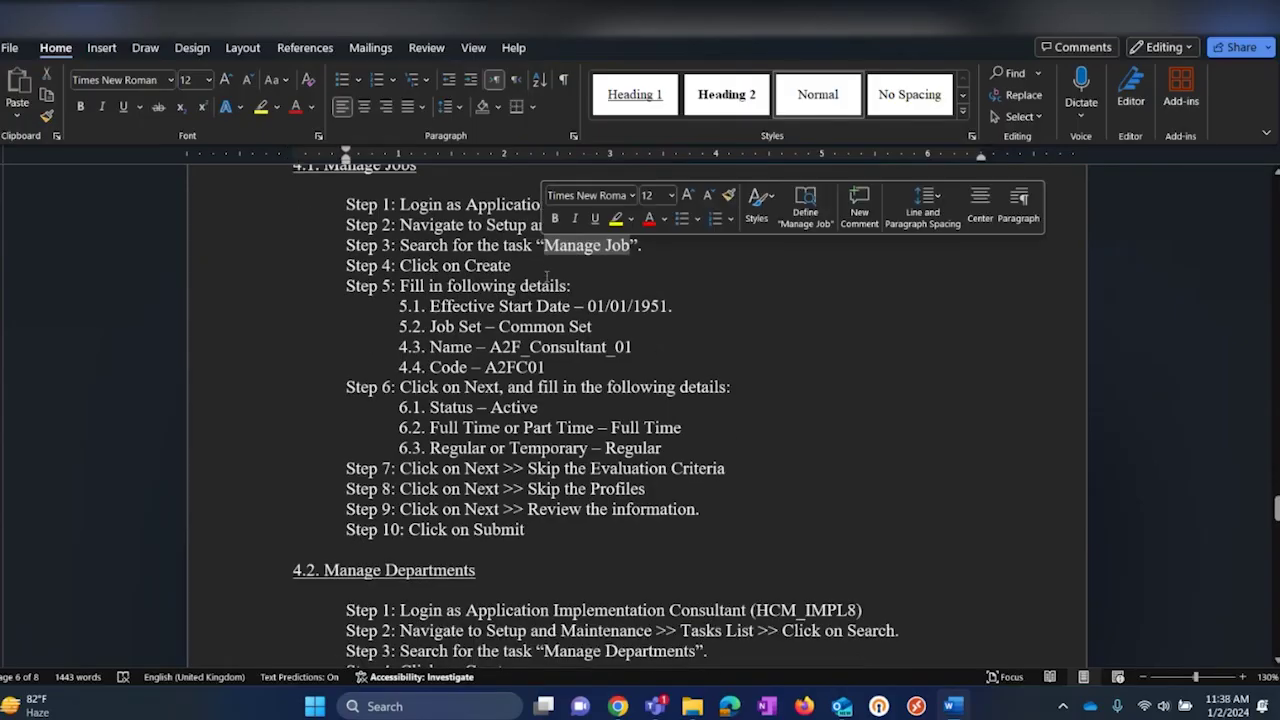
key("alt+Tab")
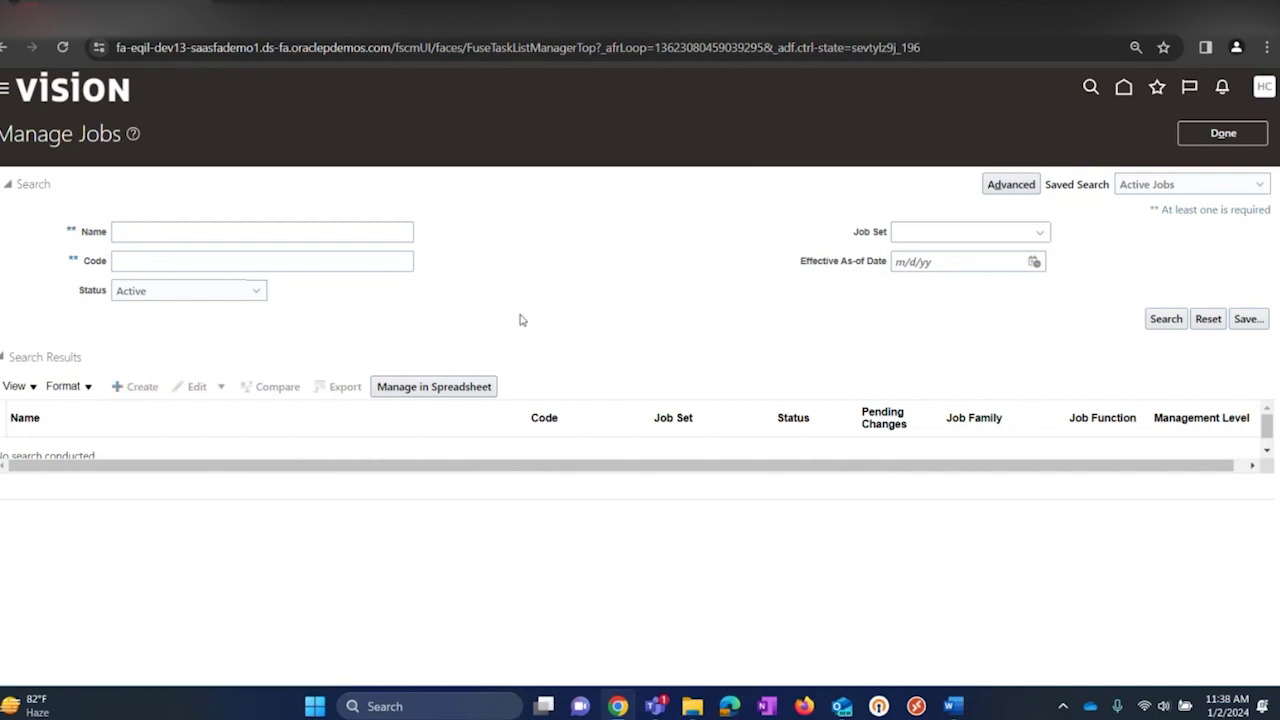
- Start creating a new job and set its effective start date to 01/01/1951, as given in the Word guide
key("alt+Tab")
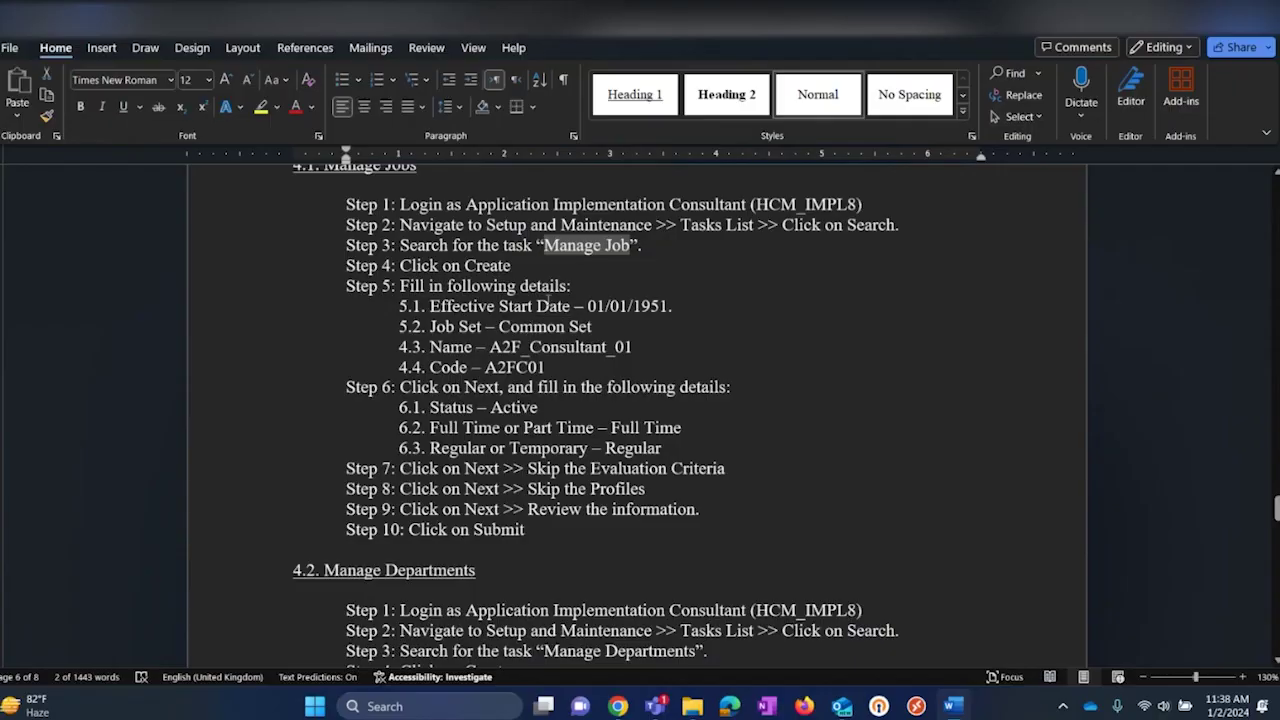
key("alt+Tab")
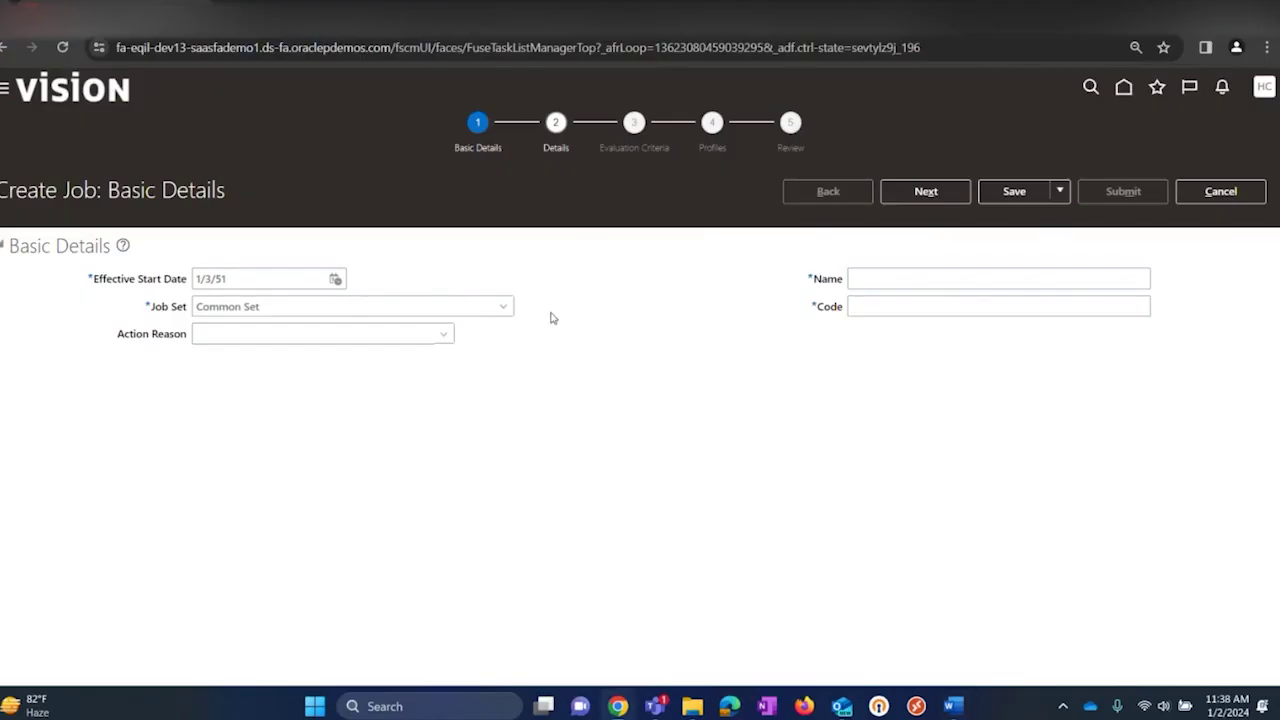
key("alt+Tab")
key("alt+Tab")
left_click_drag(230, 278, 172, 282)
type("01/01/")
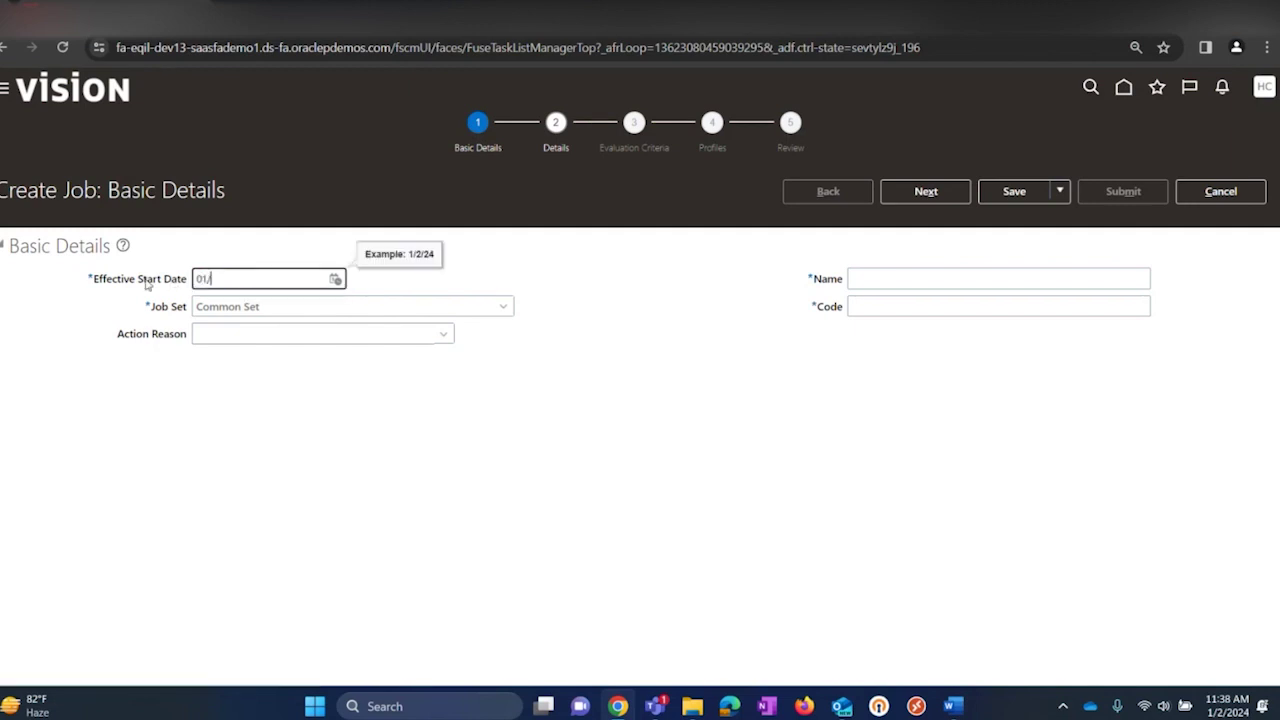
key("Tab")
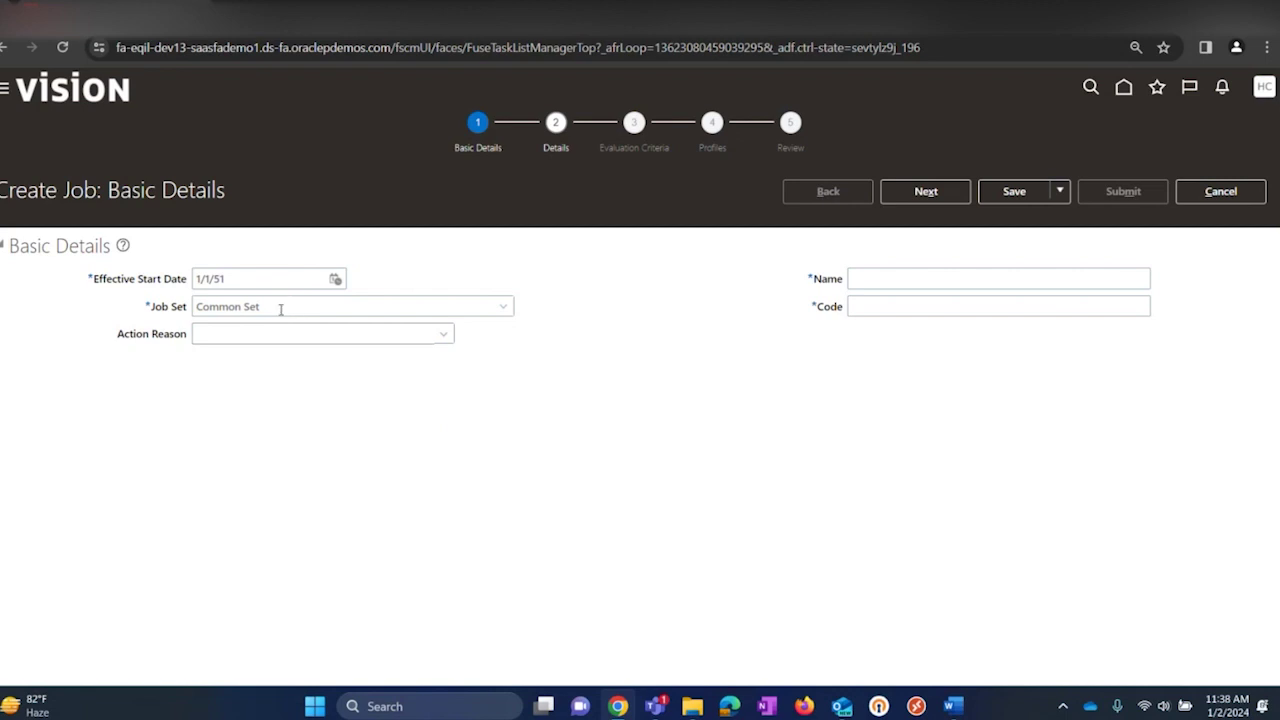
- Copy the job name A2F_Consultant_01 from the Word guide into the new job's Name
left_click(867, 276)
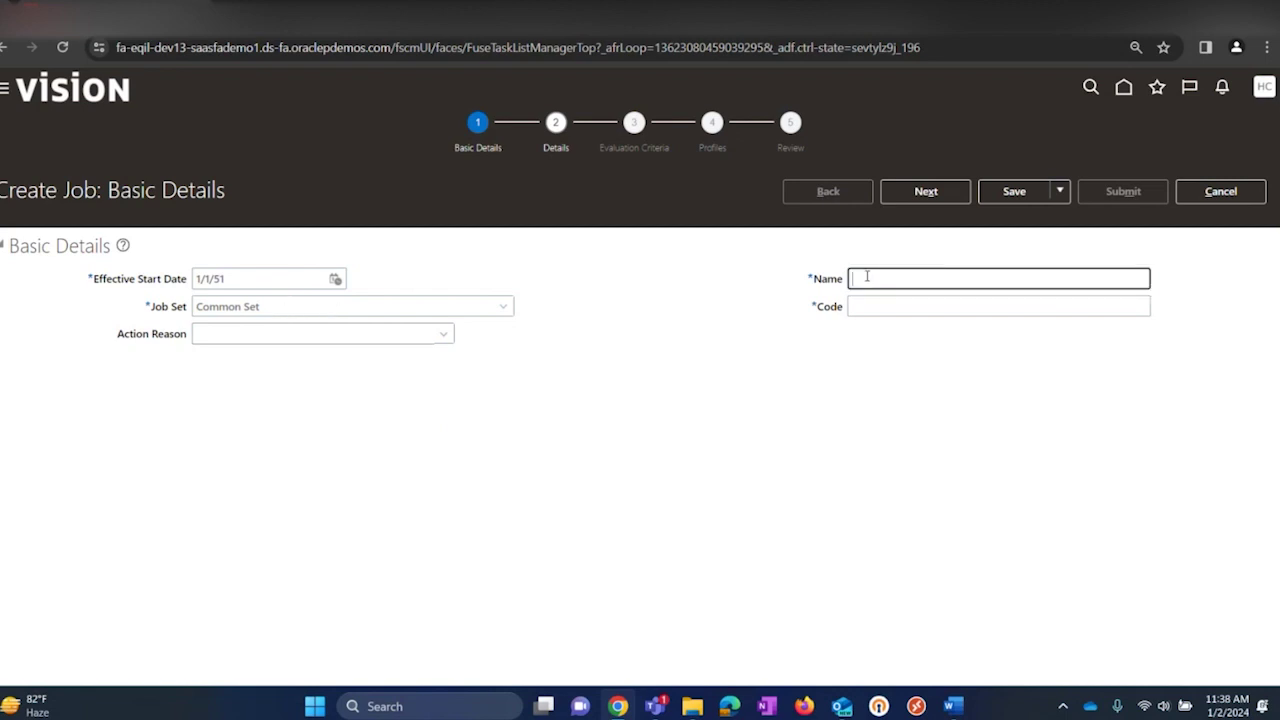
key("alt+Tab")
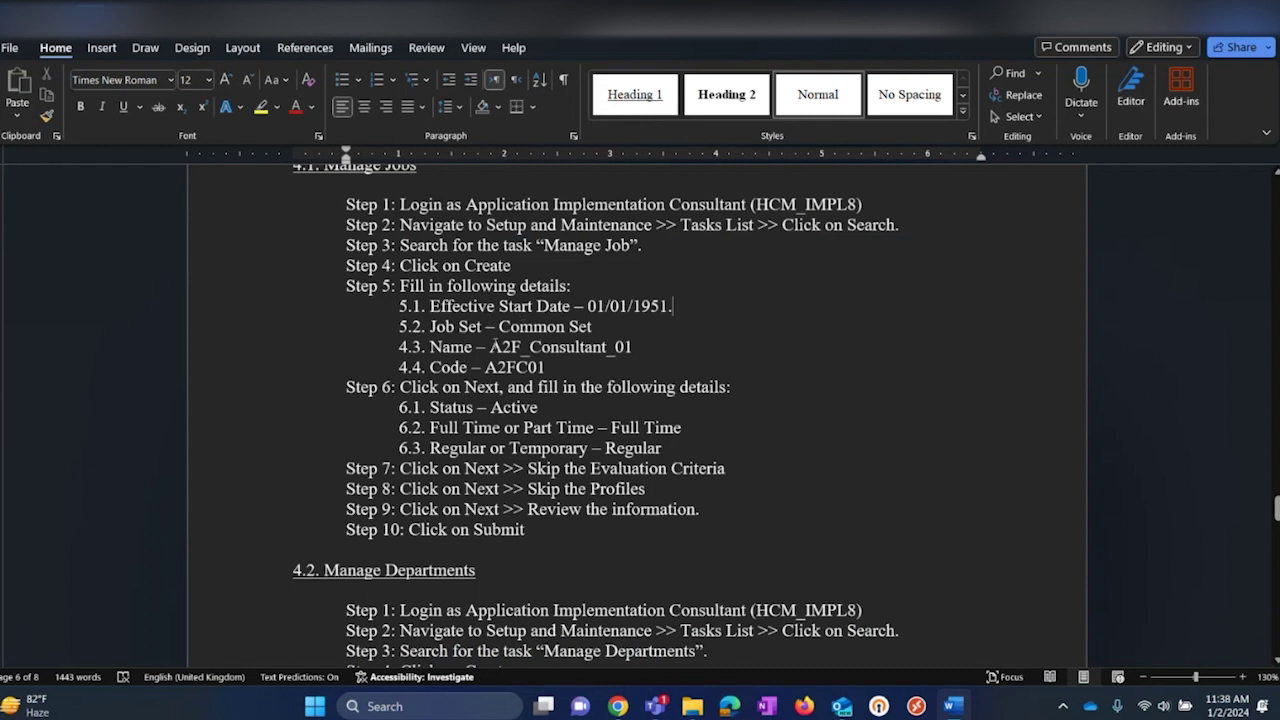
left_click_drag(490, 347, 629, 355)
key("ctrl+c")
key("alt+Tab")
key("ctrl+v")
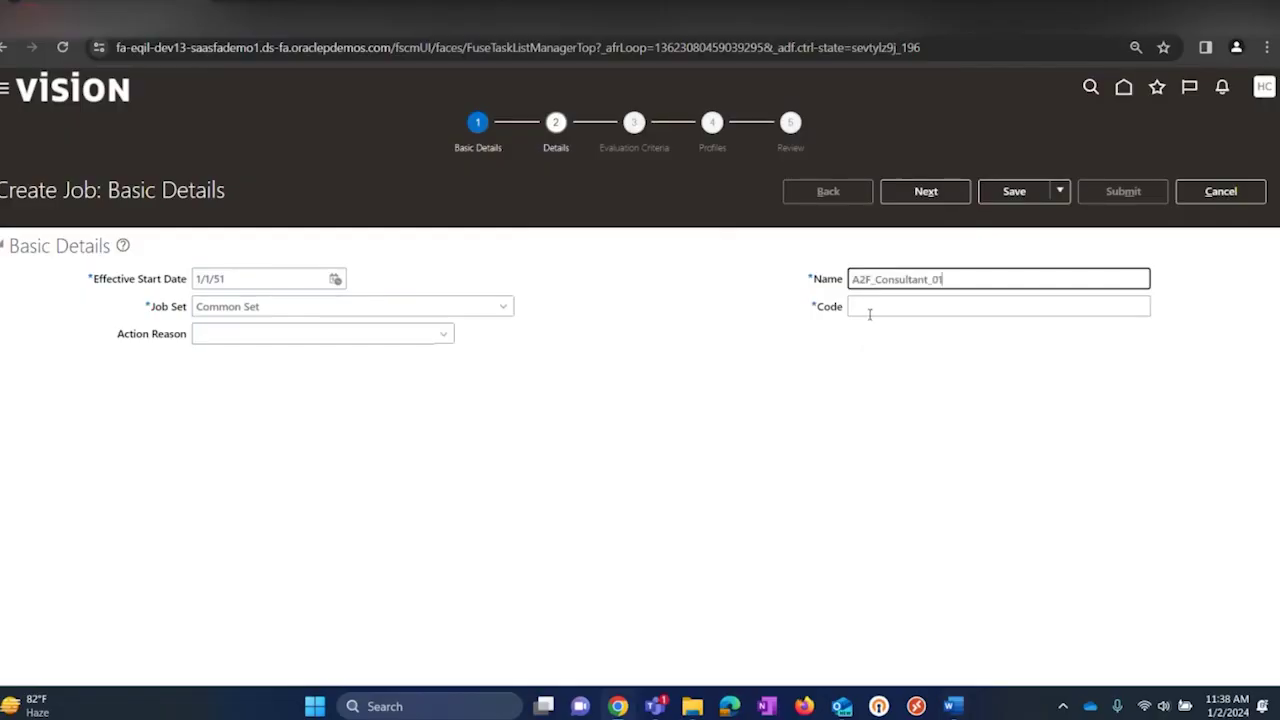
- Copy the code A2FC01 from the Word guide into the new job's Code
left_click(869, 313)
key("alt+Tab")
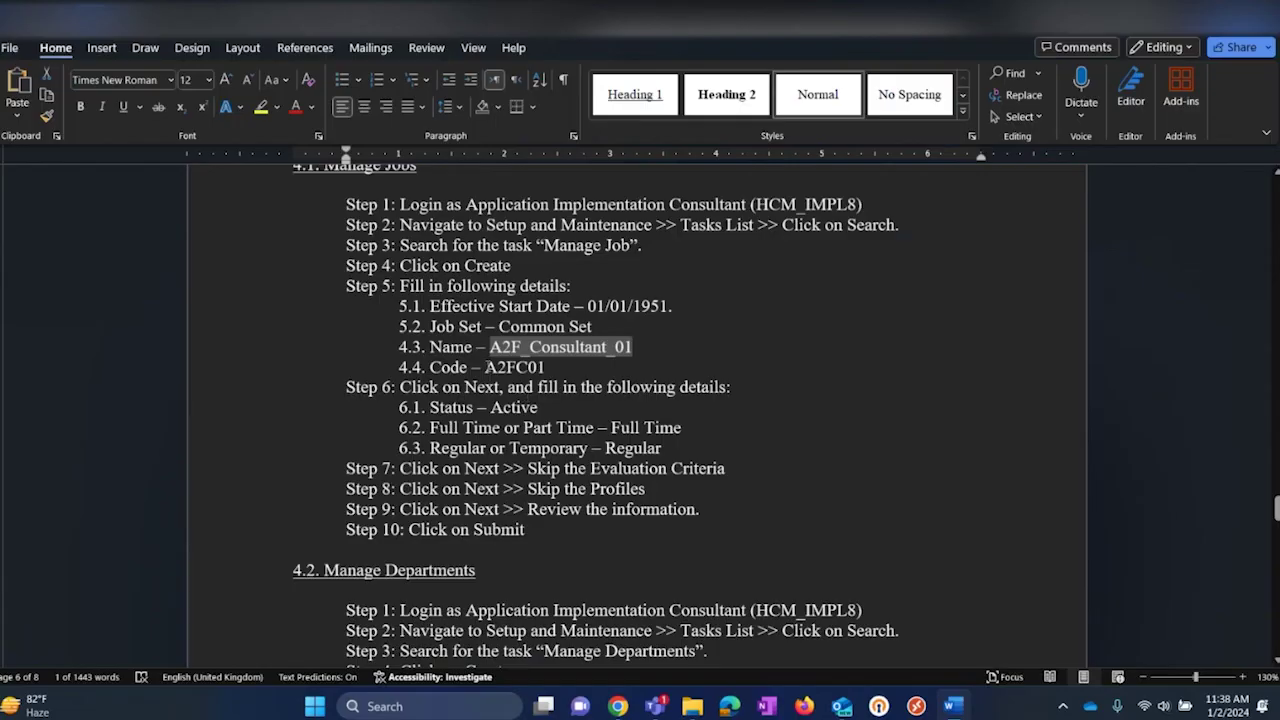
double_click(514, 367)
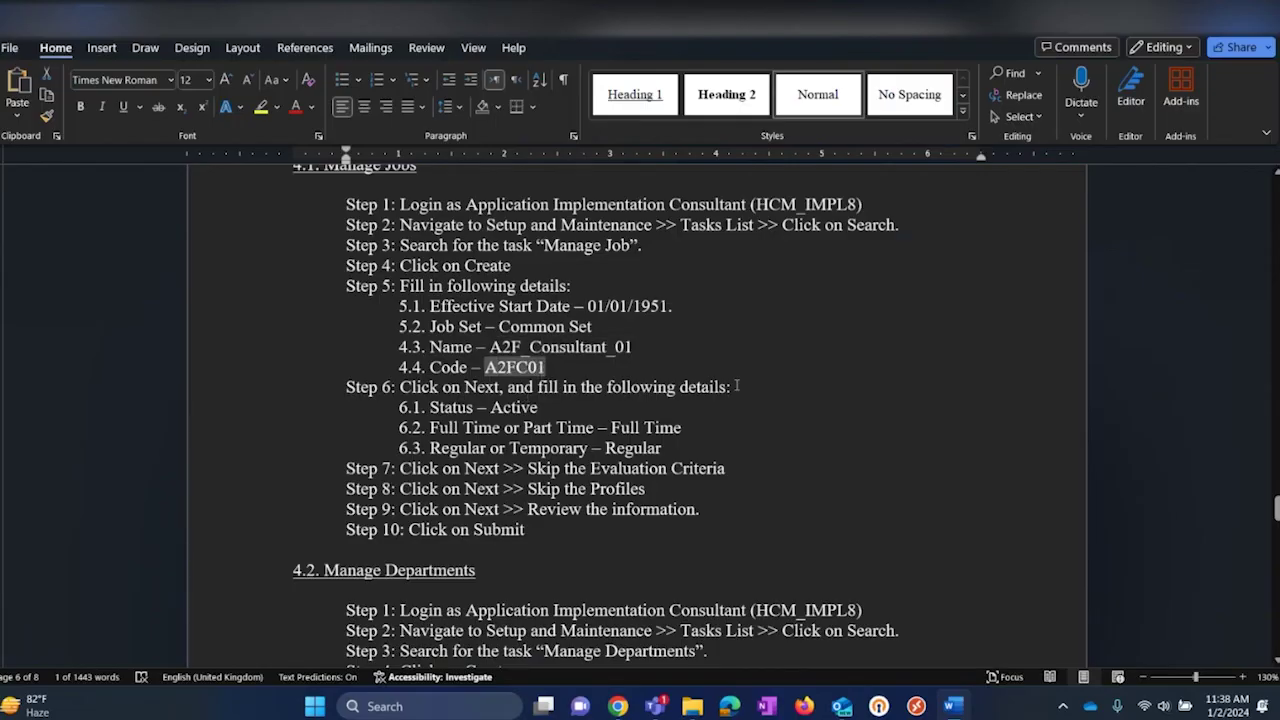
key("ctrl+c")
key("alt+Tab")
key("ctrl+v")
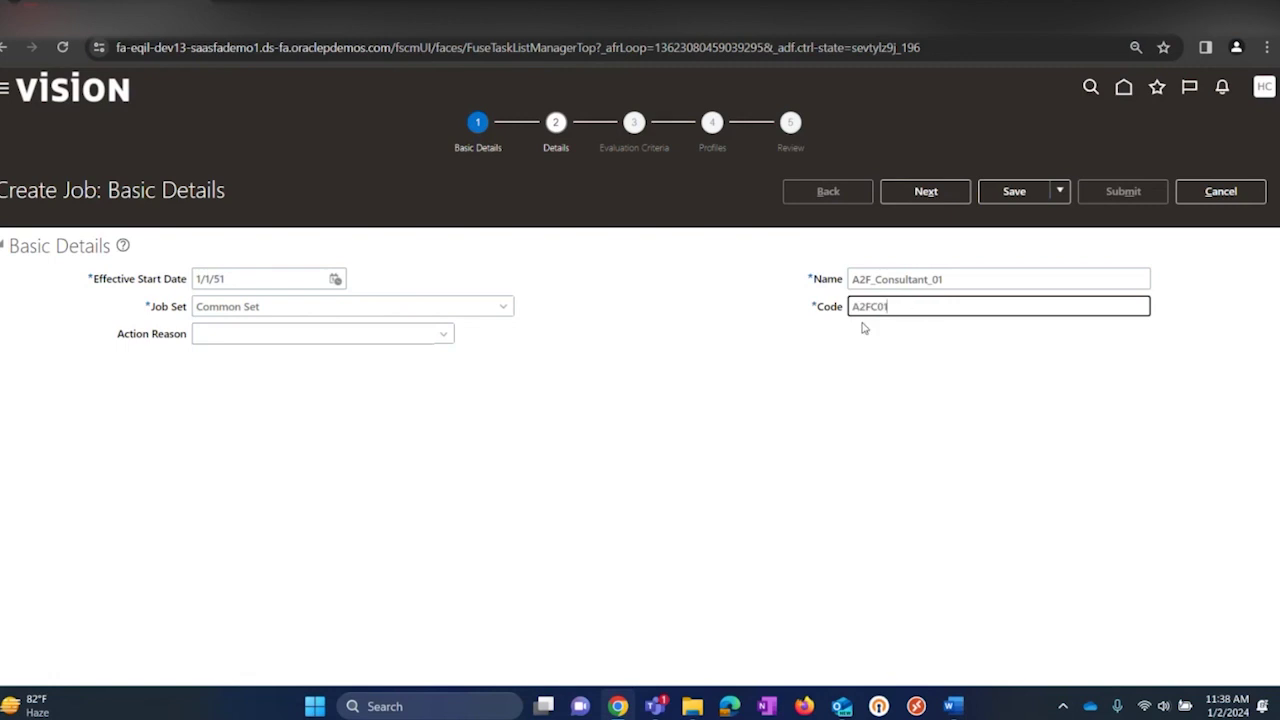
left_click(884, 334)
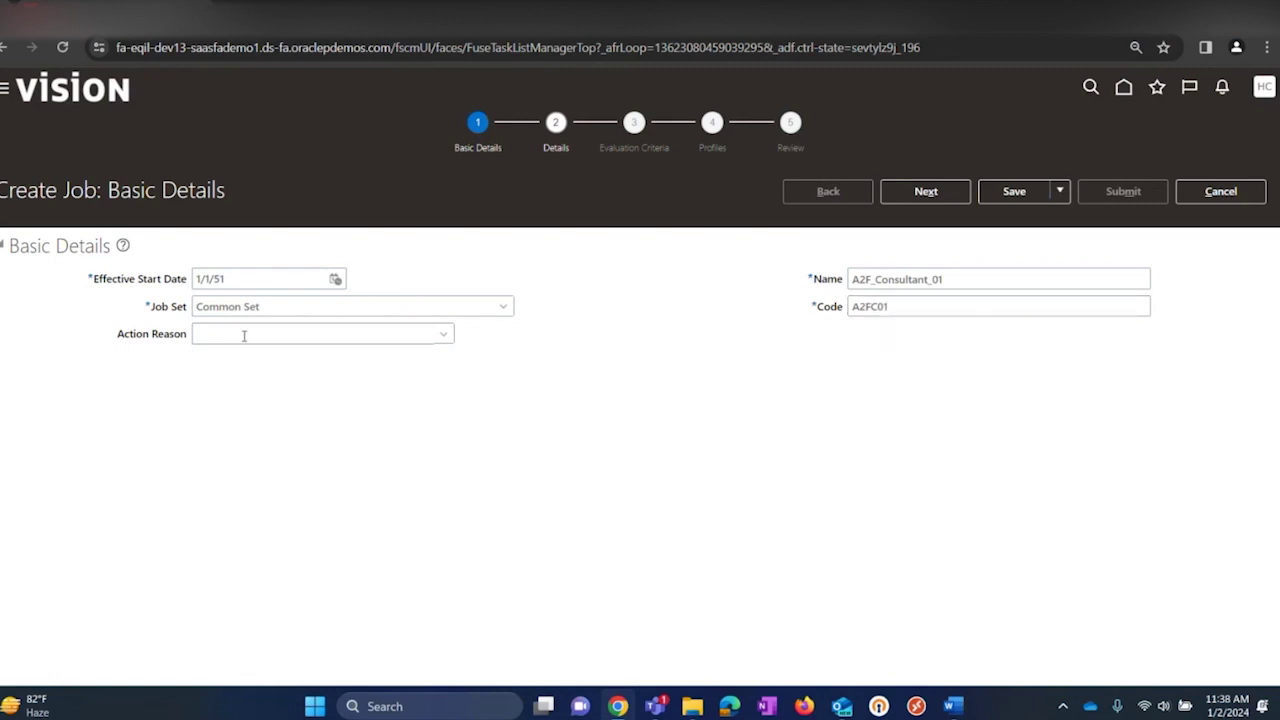
- Continue to the job details and set the job to Full time and Regular
left_click(926, 194)
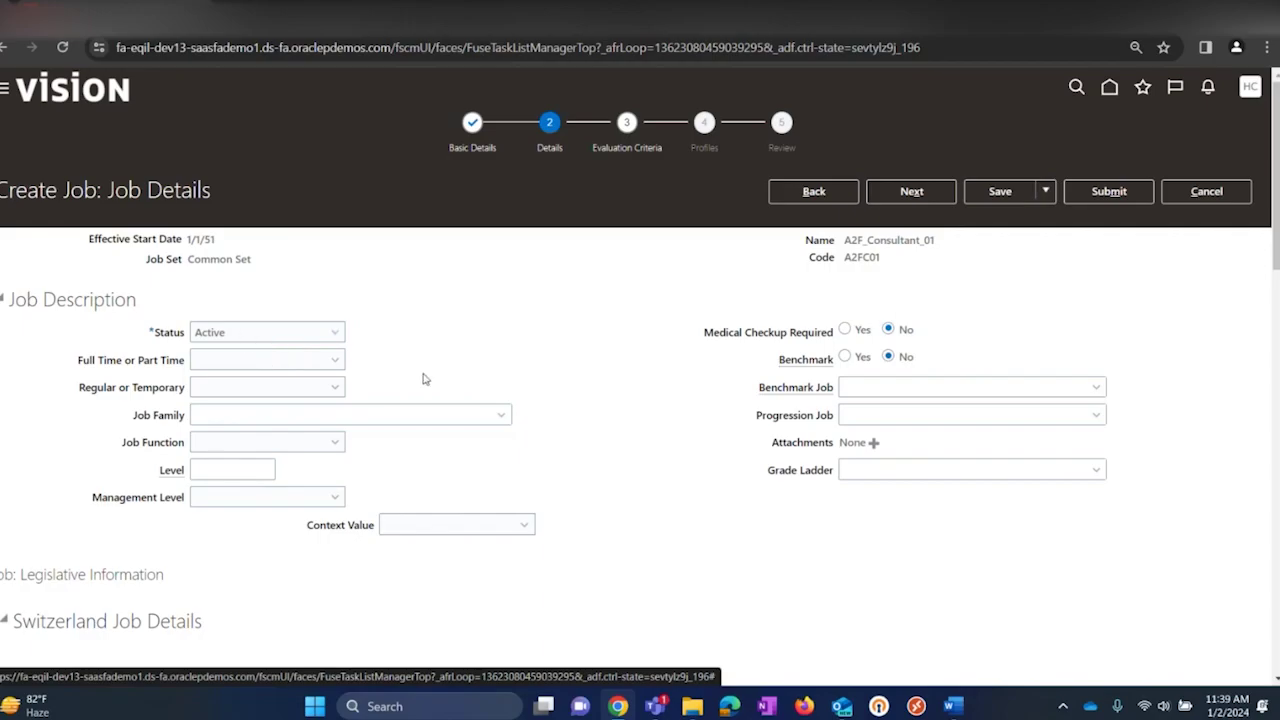
key("alt+Tab")
key("alt+Tab")
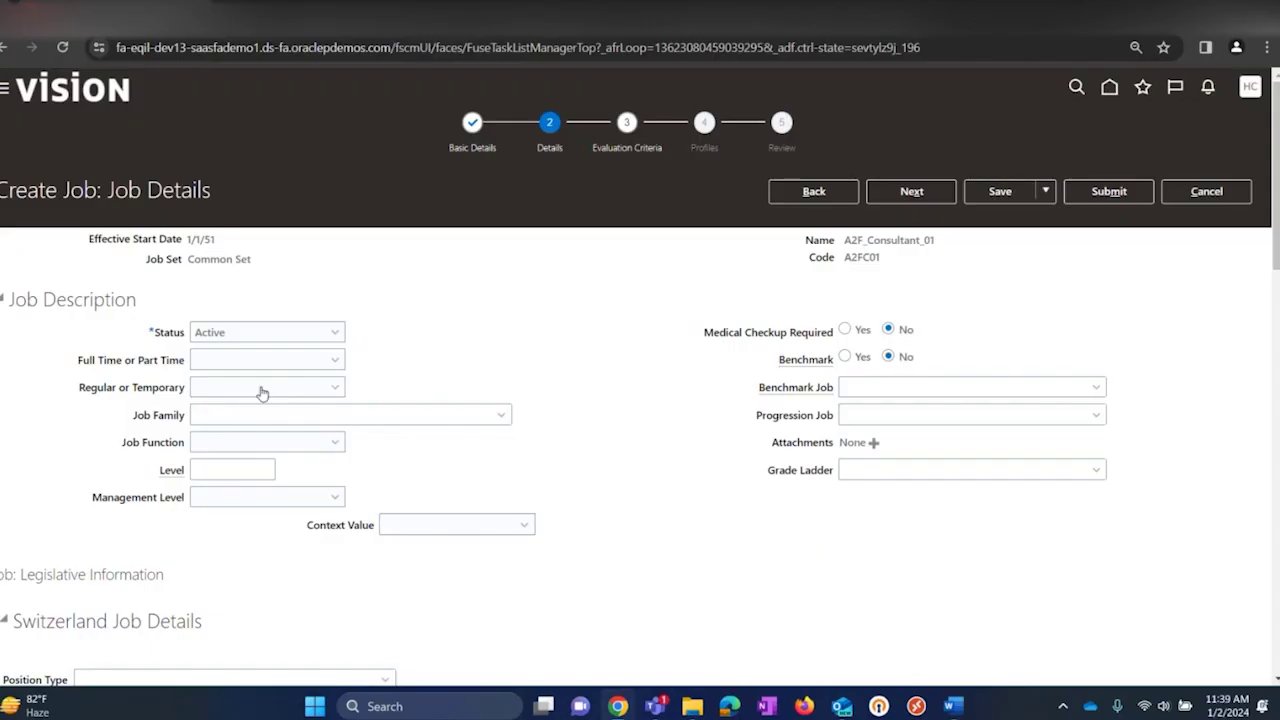
left_click(286, 369)
left_click(254, 406)
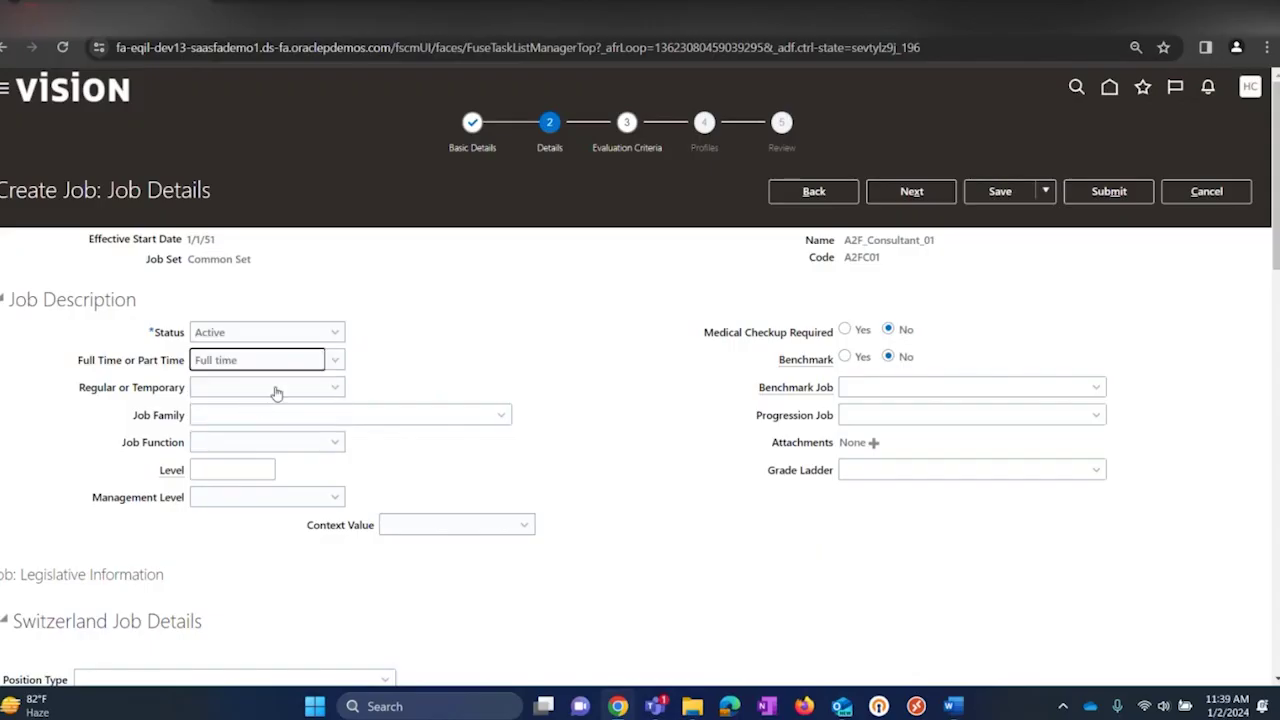
left_click(277, 393)
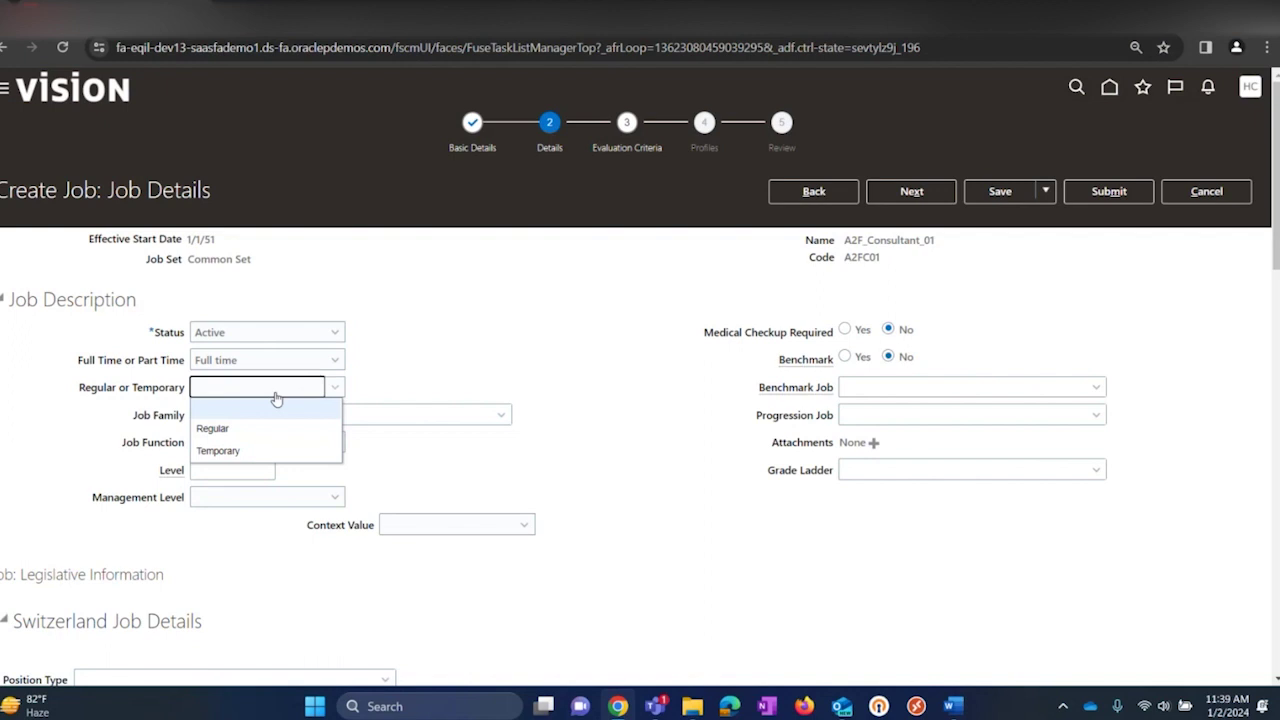
left_click(247, 430)
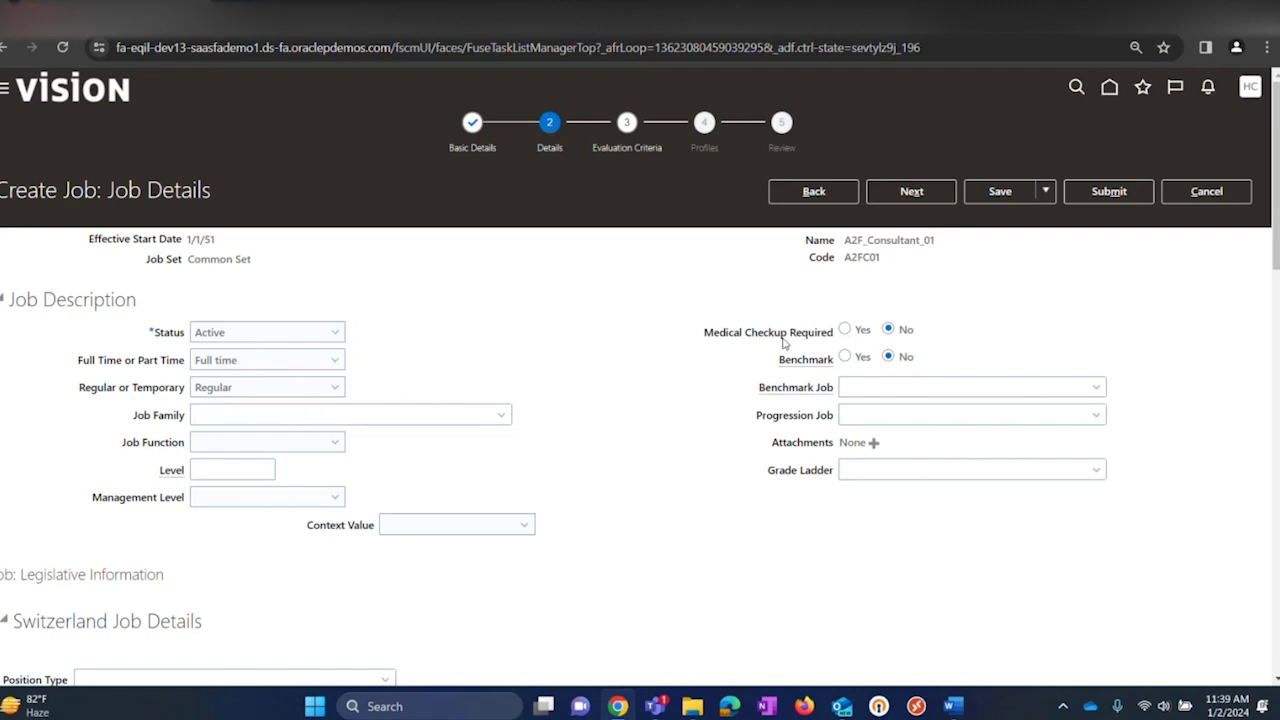
- Leave the legislative information, evaluation criteria and profiles empty, proceed to the review and submit the job, confirming the request
scroll(637, 514, "down", 2)
scroll(637, 514, "down", 8)
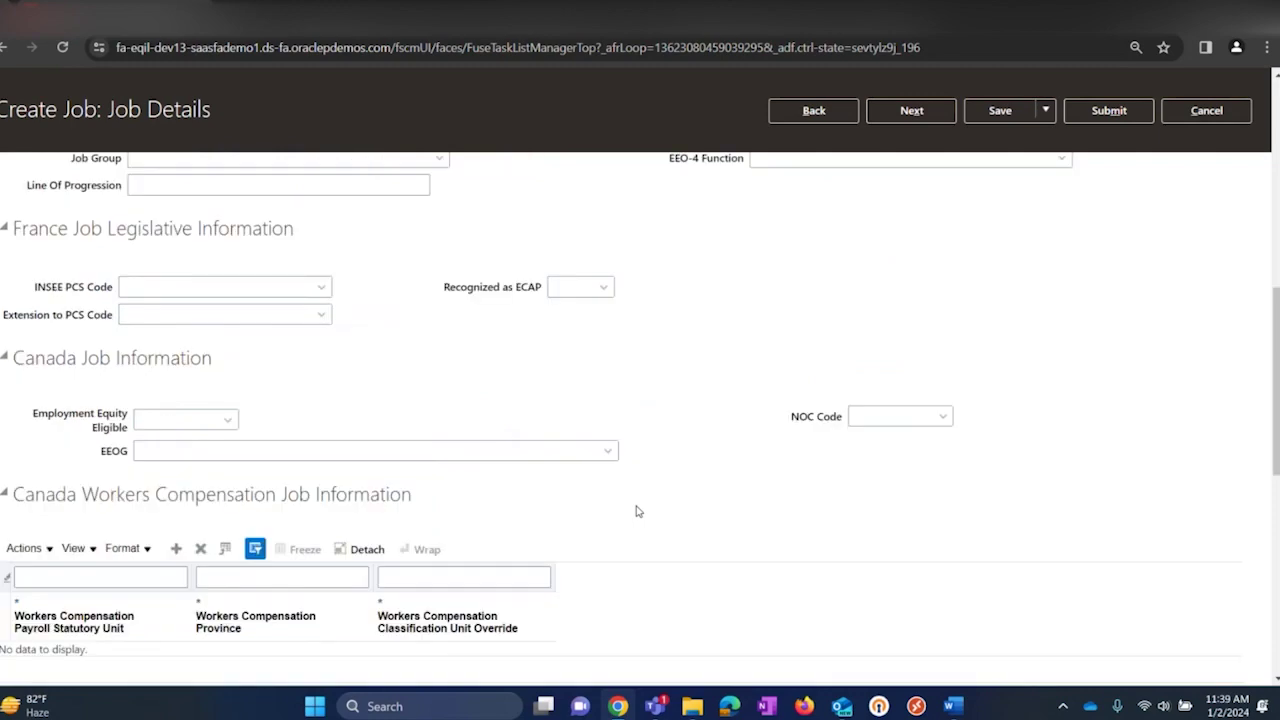
scroll(637, 511, "down", 3)
scroll(645, 505, "up", 15)
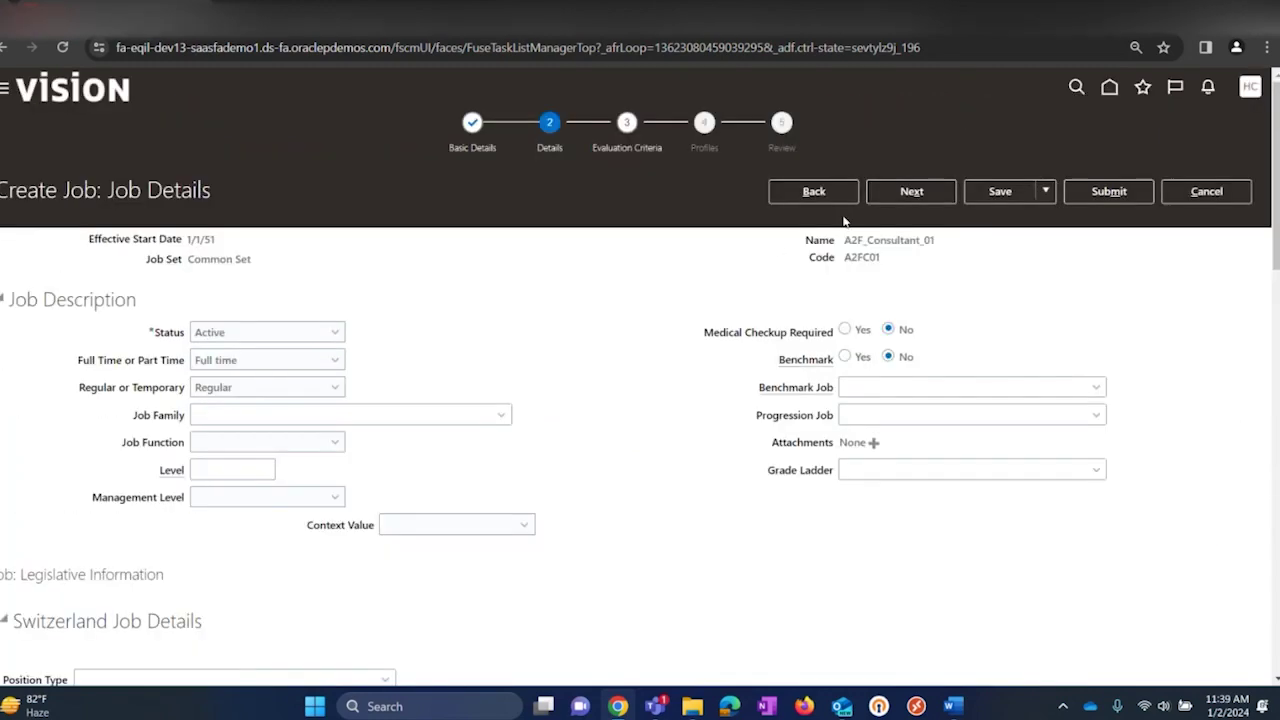
left_click(910, 195)
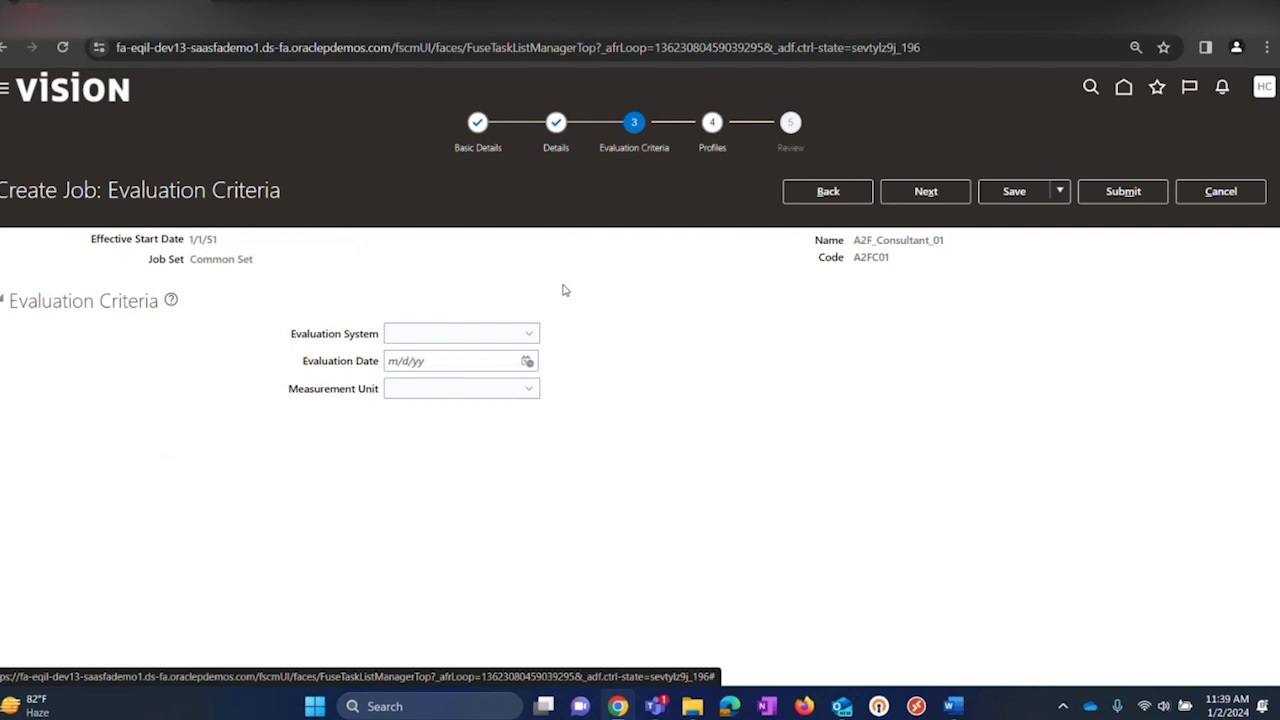
left_click(926, 191)
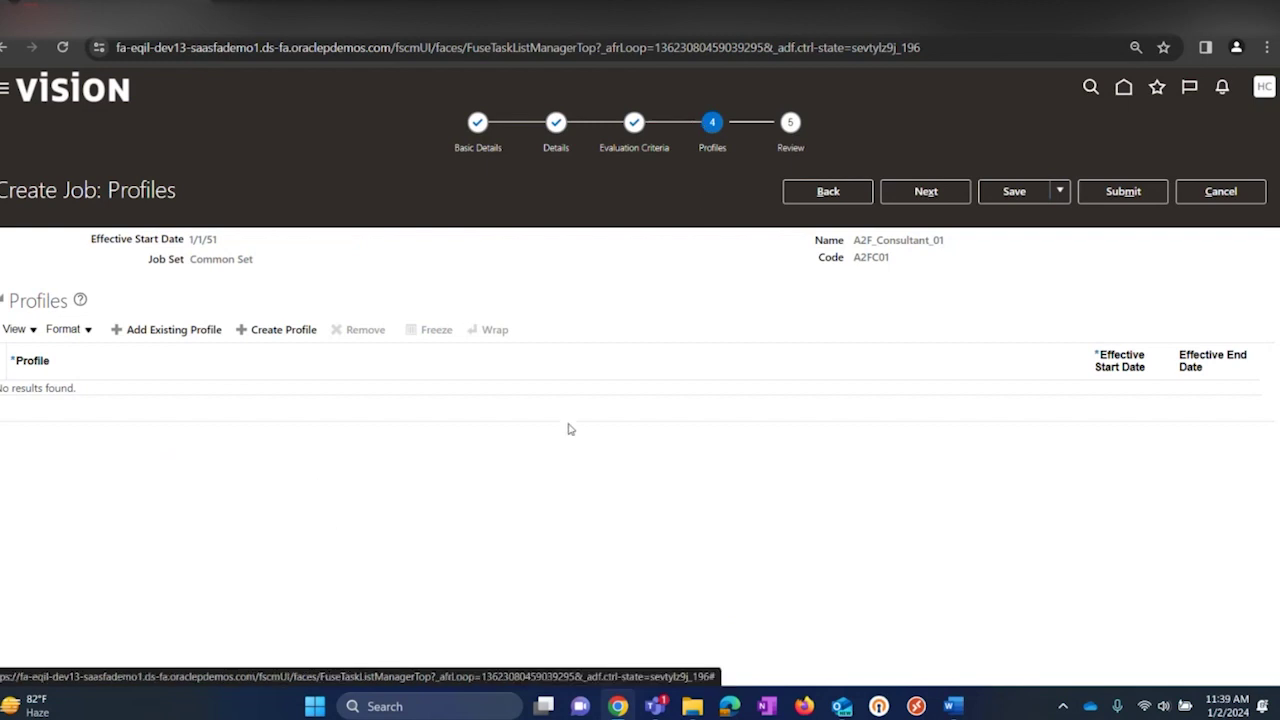
left_click(930, 193)
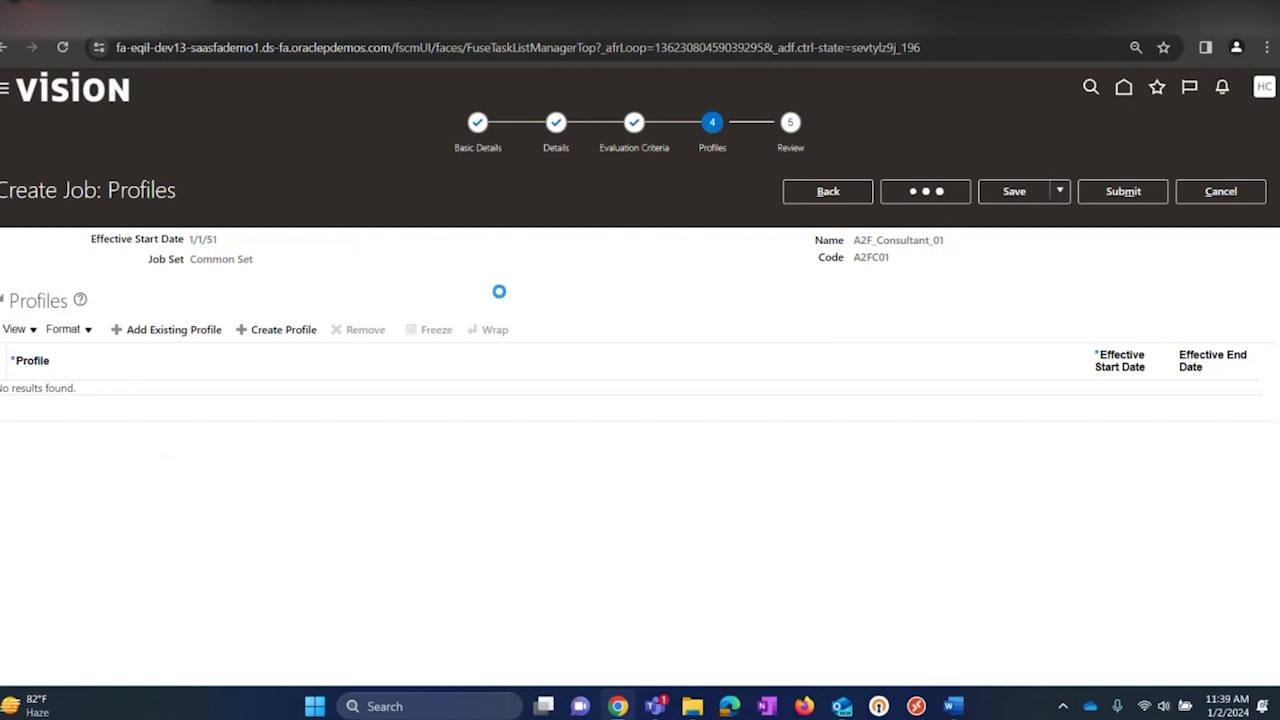
left_click(1112, 195)
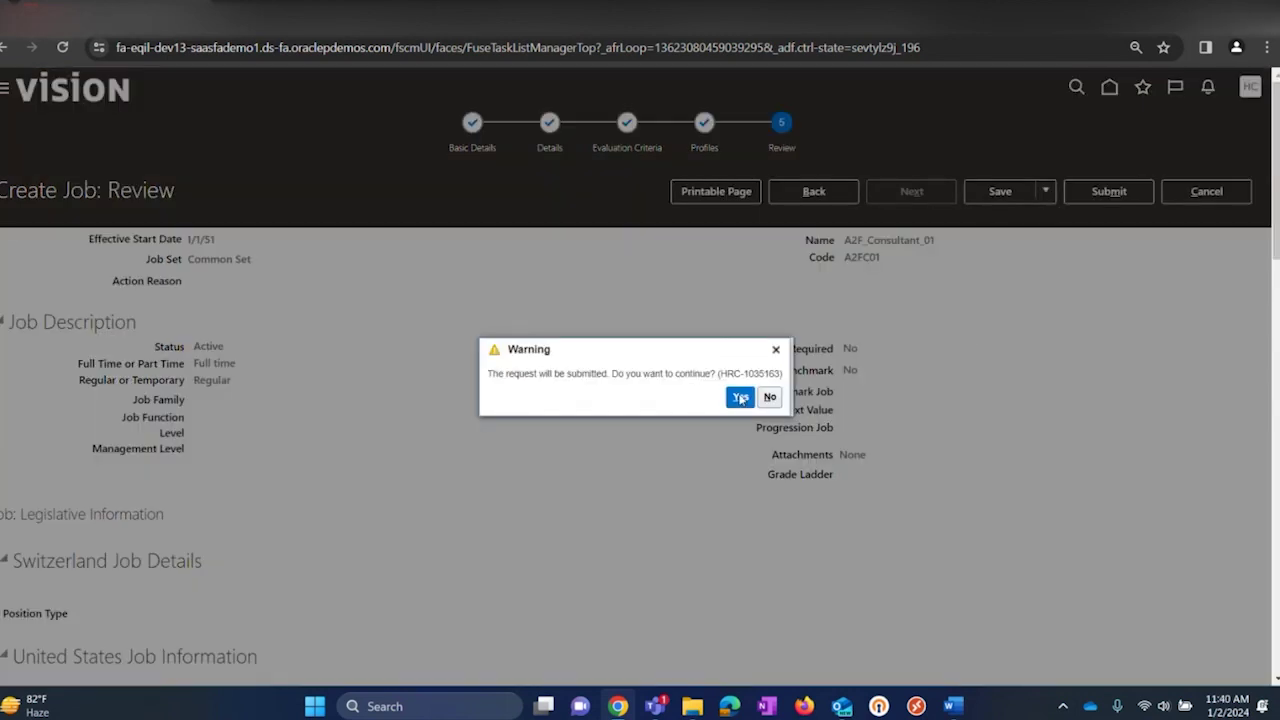
left_click(740, 398)
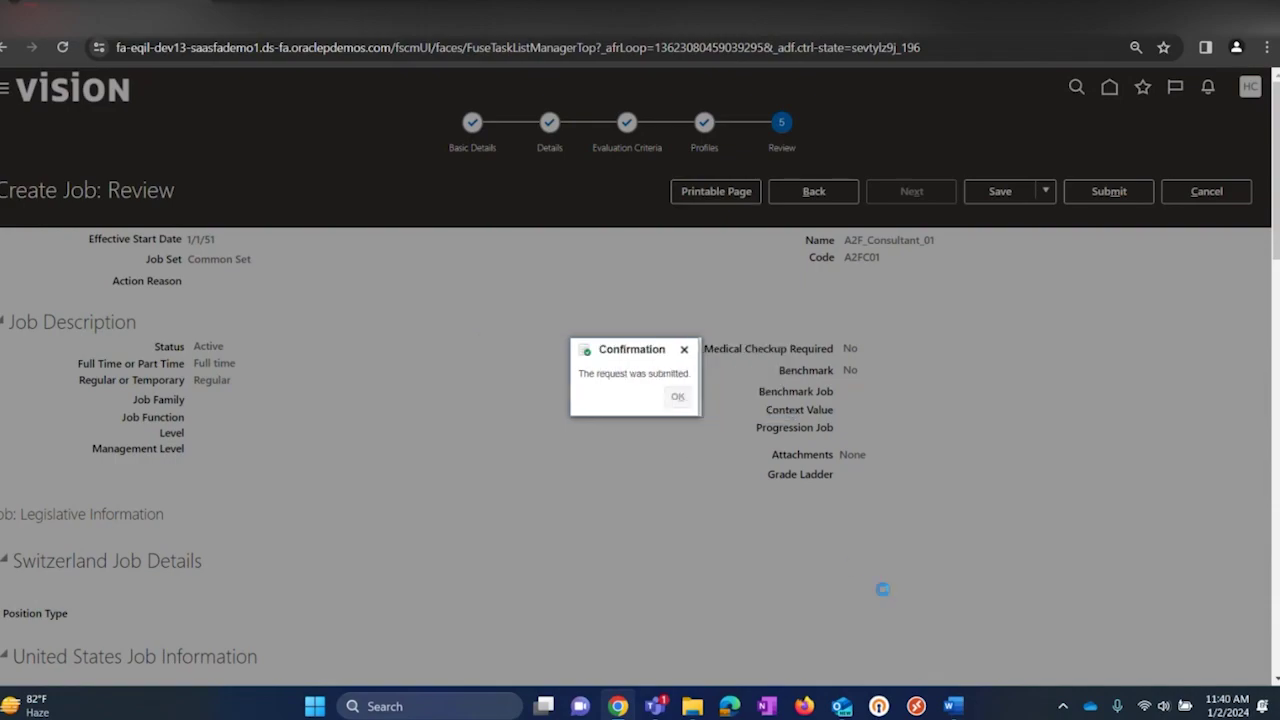
- Dismiss the job submission confirmation and switch to the Word guide to read section 4.2 Manage Departments
left_click(677, 394)
left_click(949, 706)
scroll(540, 410, "up", 3)
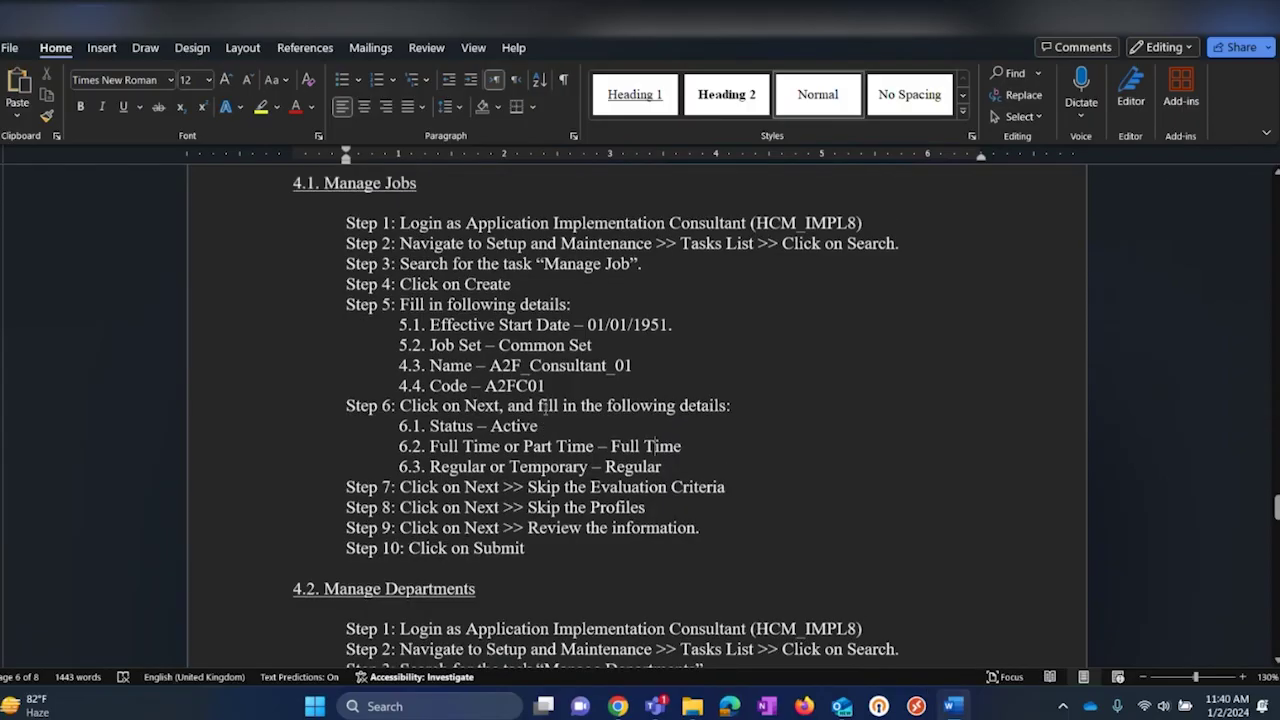
scroll(536, 408, "up", 2)
scroll(536, 408, "down", 5)
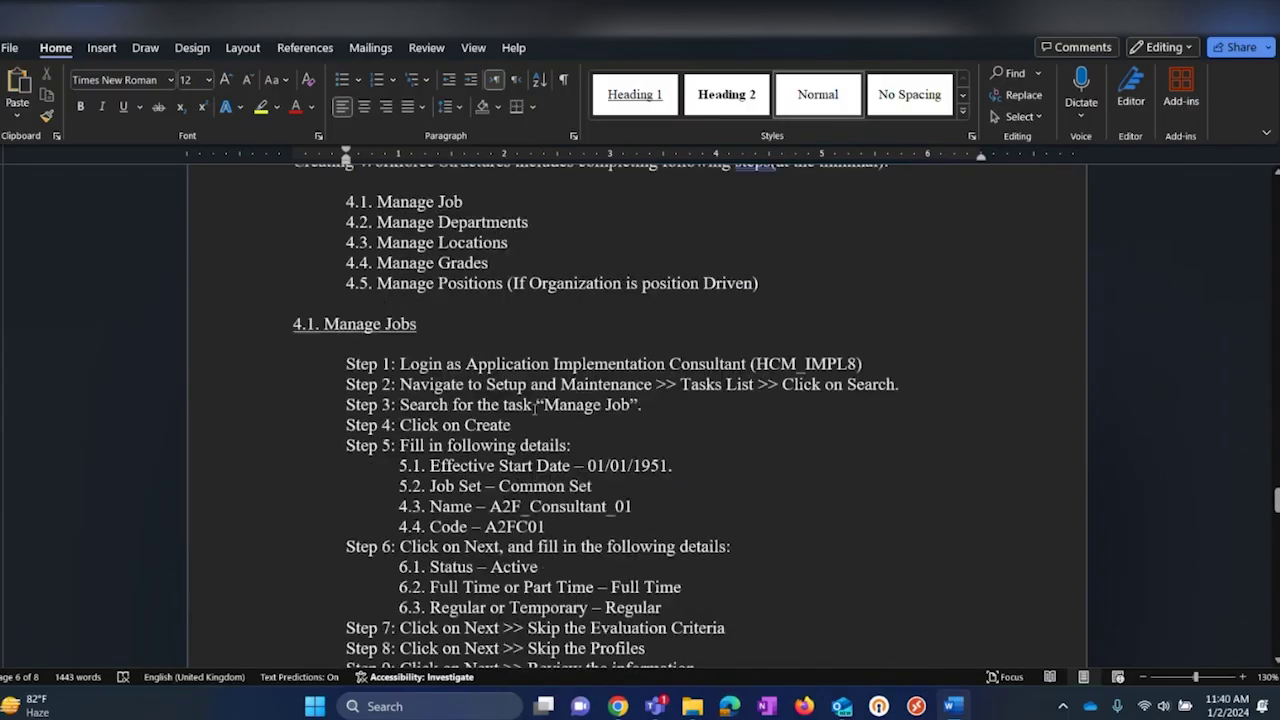
scroll(538, 407, "up", 1)
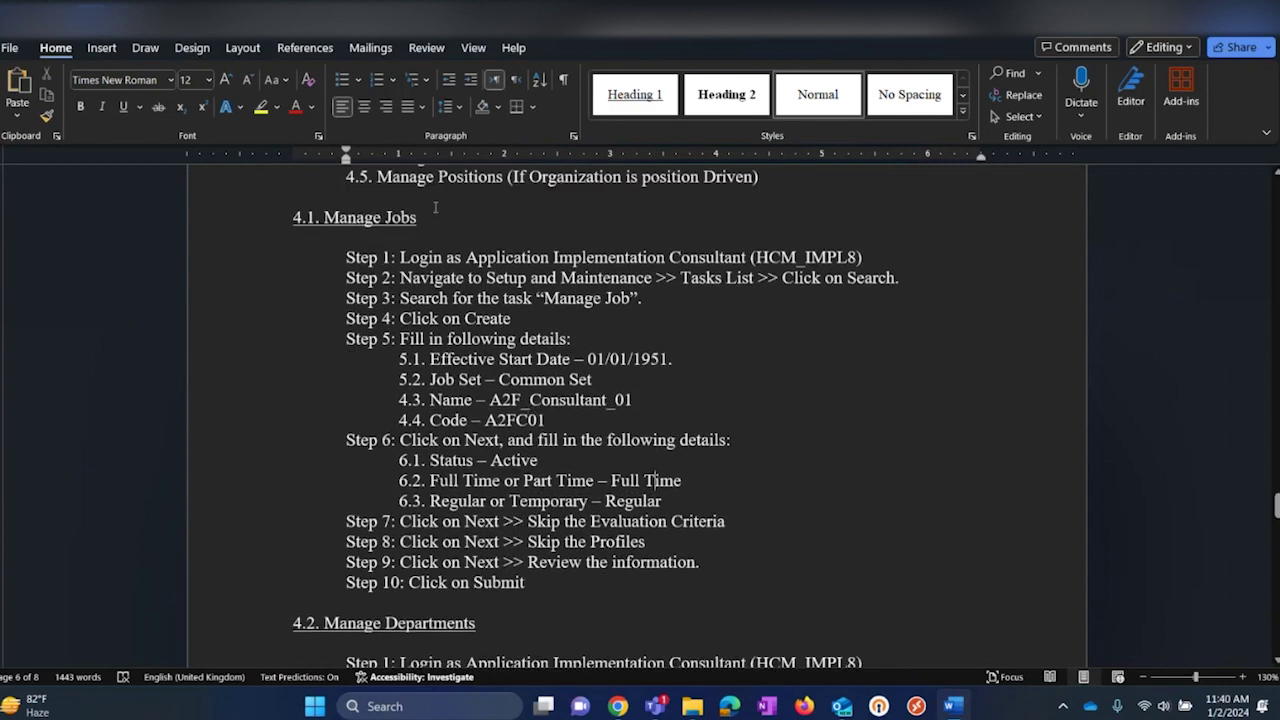
scroll(432, 309, "down", 7)
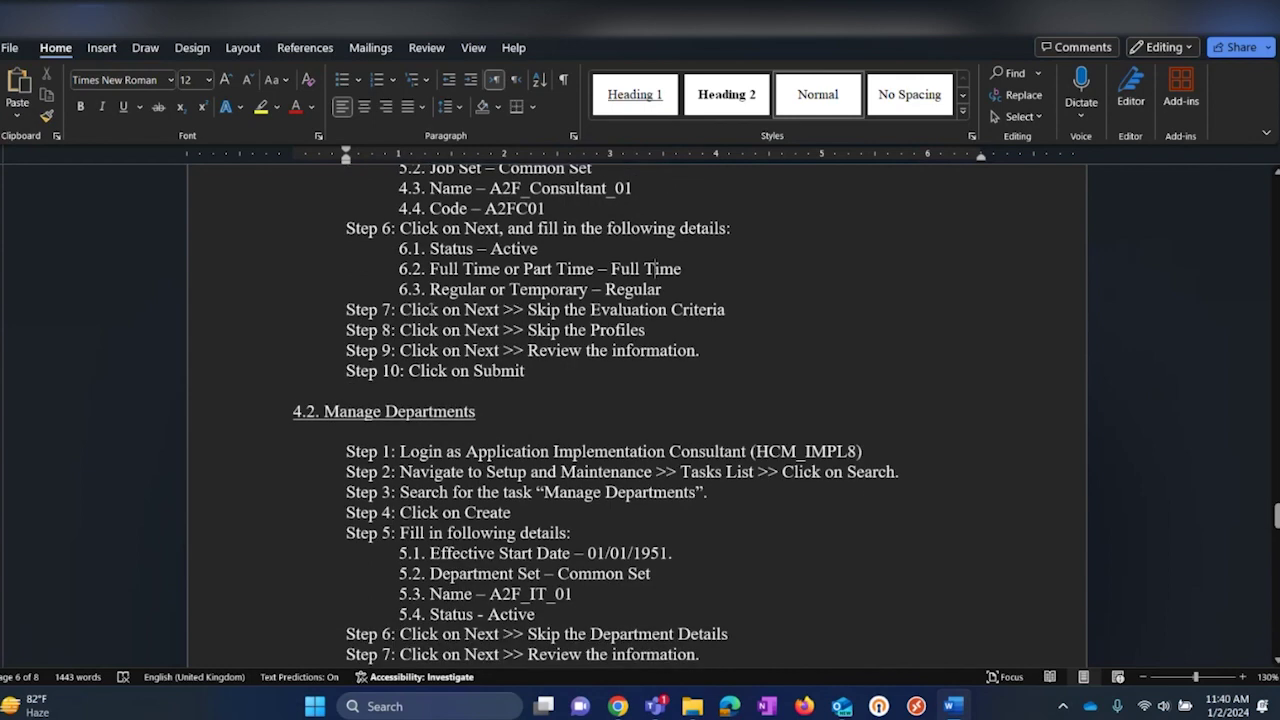
scroll(432, 309, "down", 1)
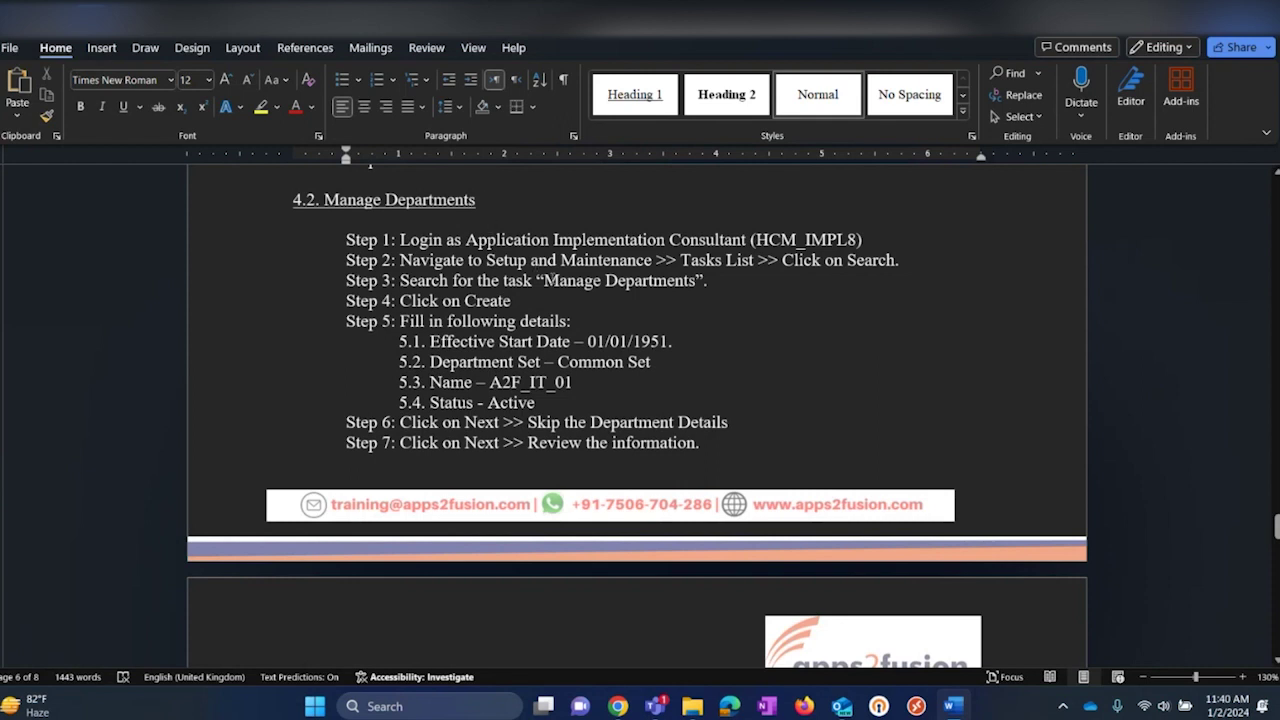
- Switch back to Oracle Fusion in the browser and go to Setup and Maintenance
left_click(618, 706)
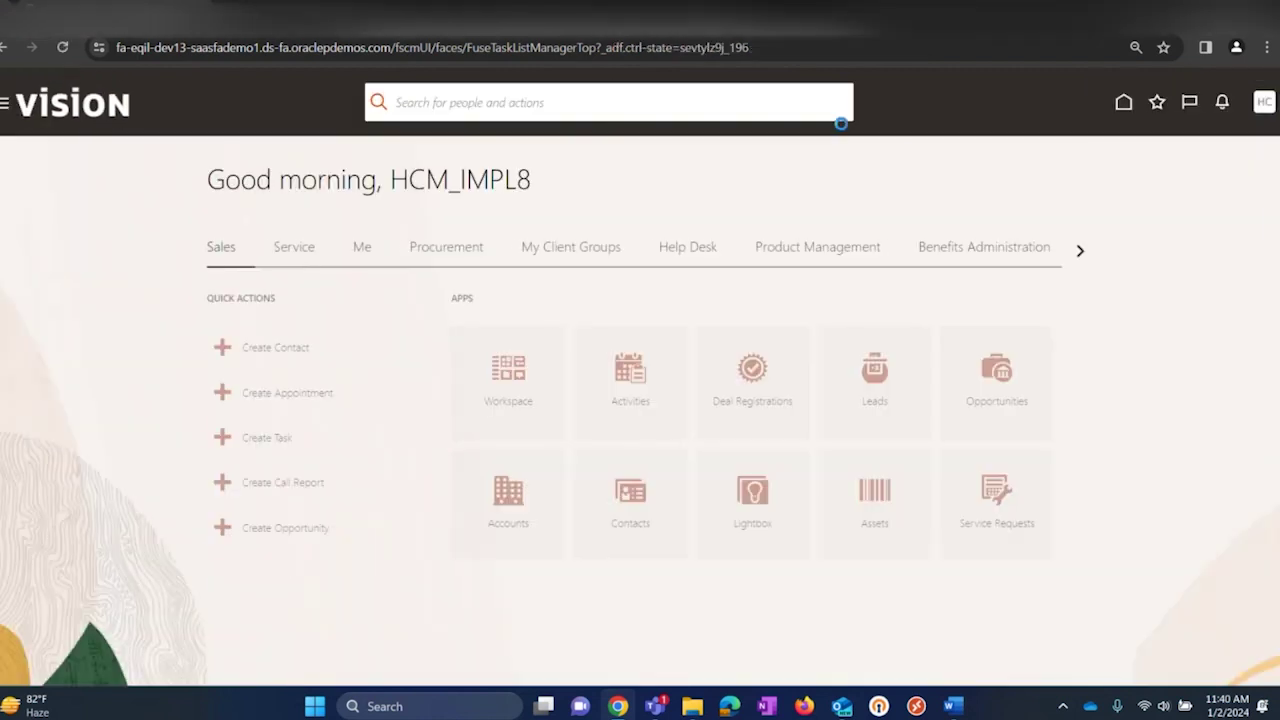
left_click(1250, 101)
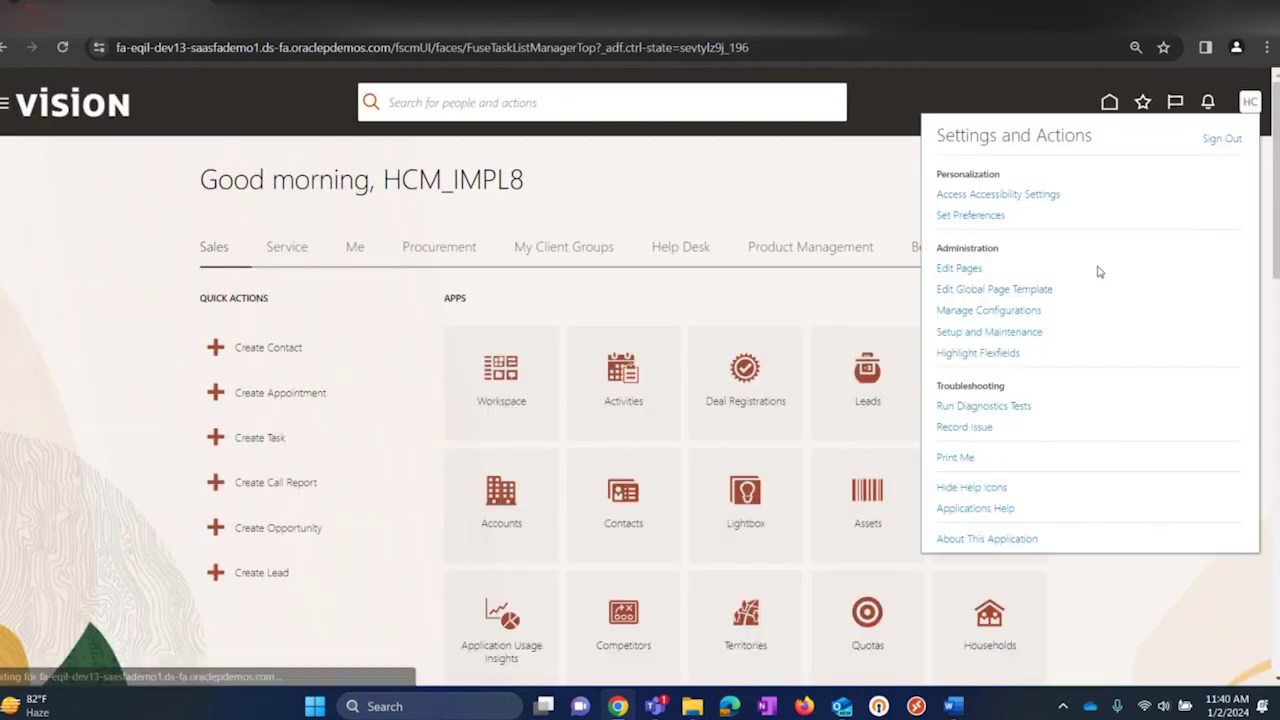
left_click(990, 331)
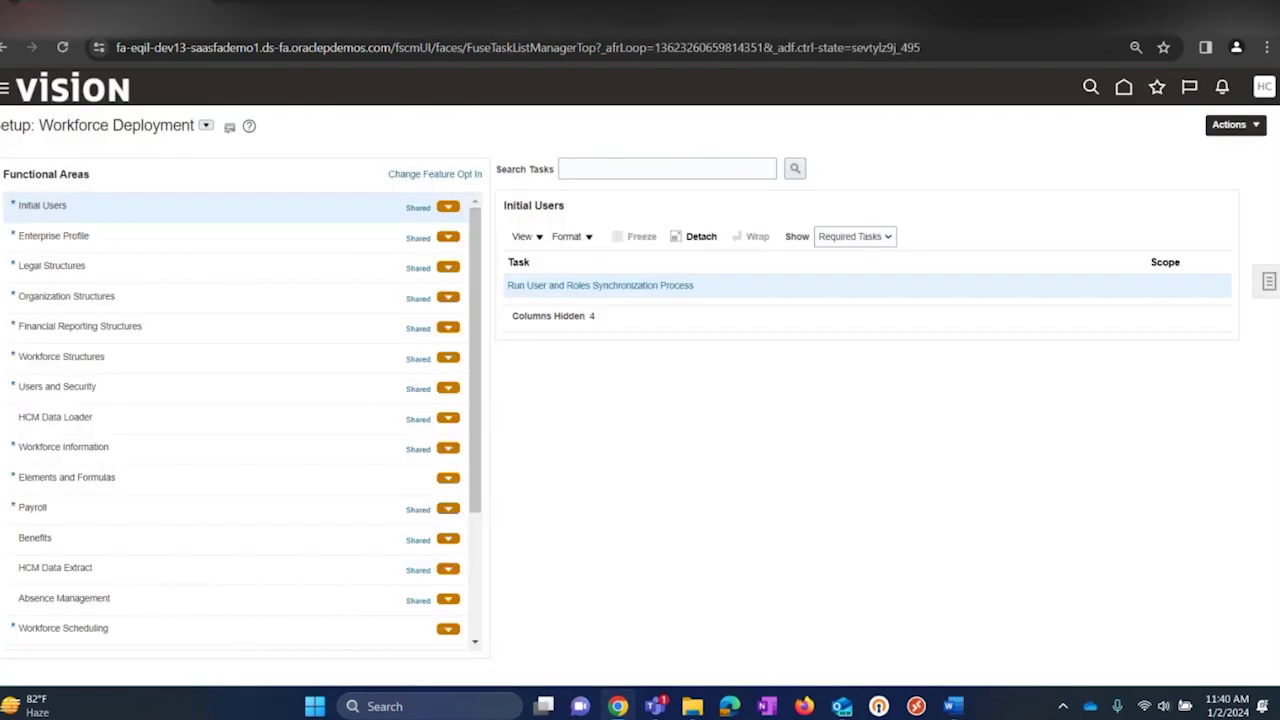
- Copy the task name Manage Departments from the Word guide, search the setup tasks for it and open the task
key("alt+Tab")
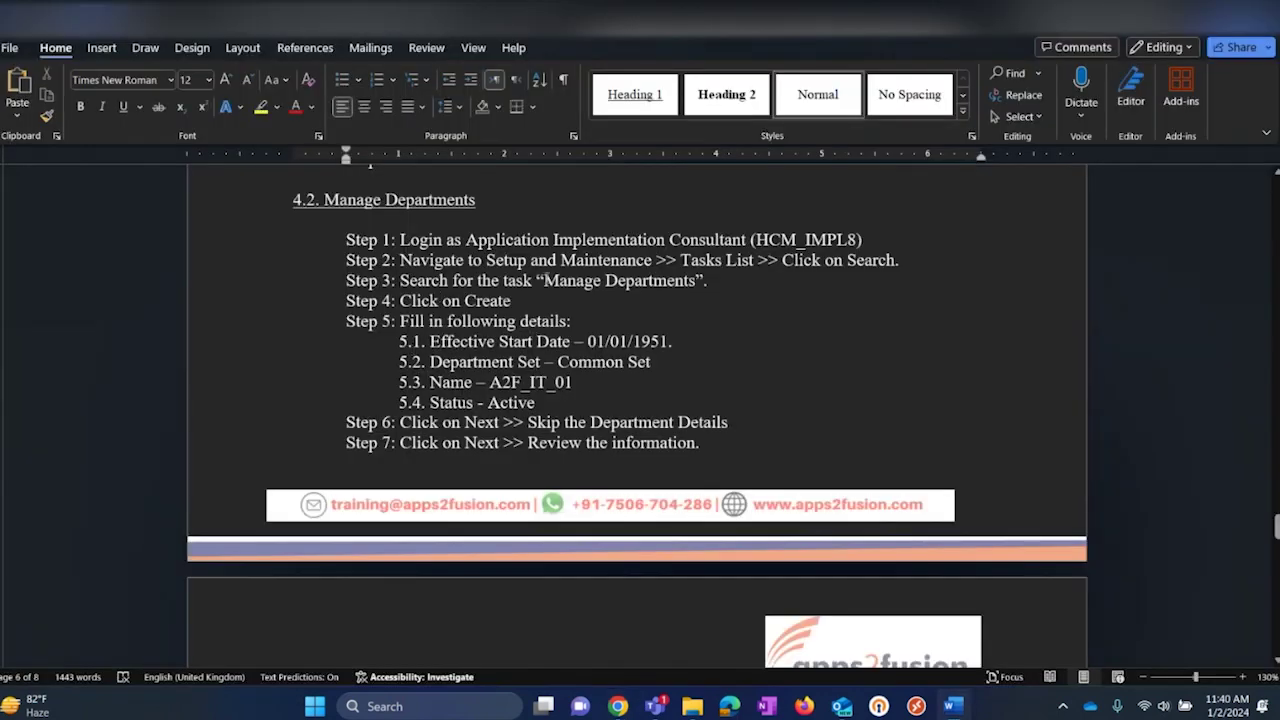
left_click_drag(594, 280, 696, 281)
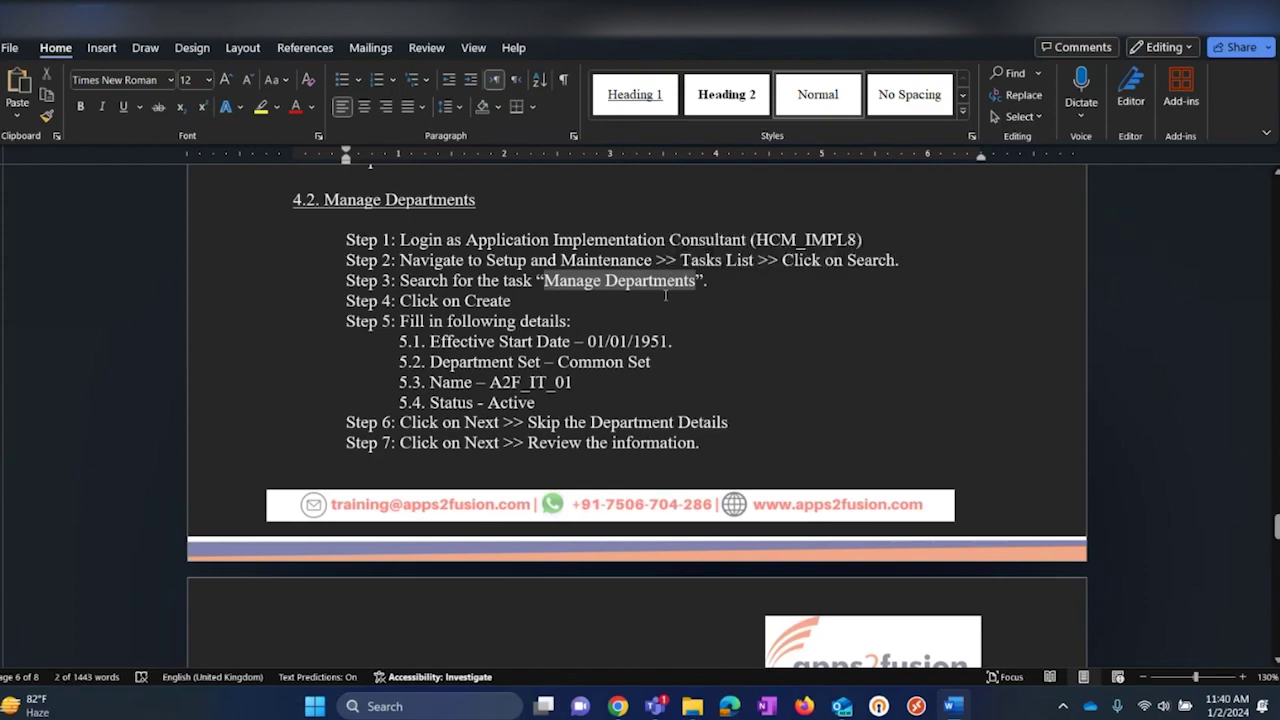
key("ctrl+c")
key("alt+Tab")
left_click(354, 171)
key("ctrl+v")
key("Return")
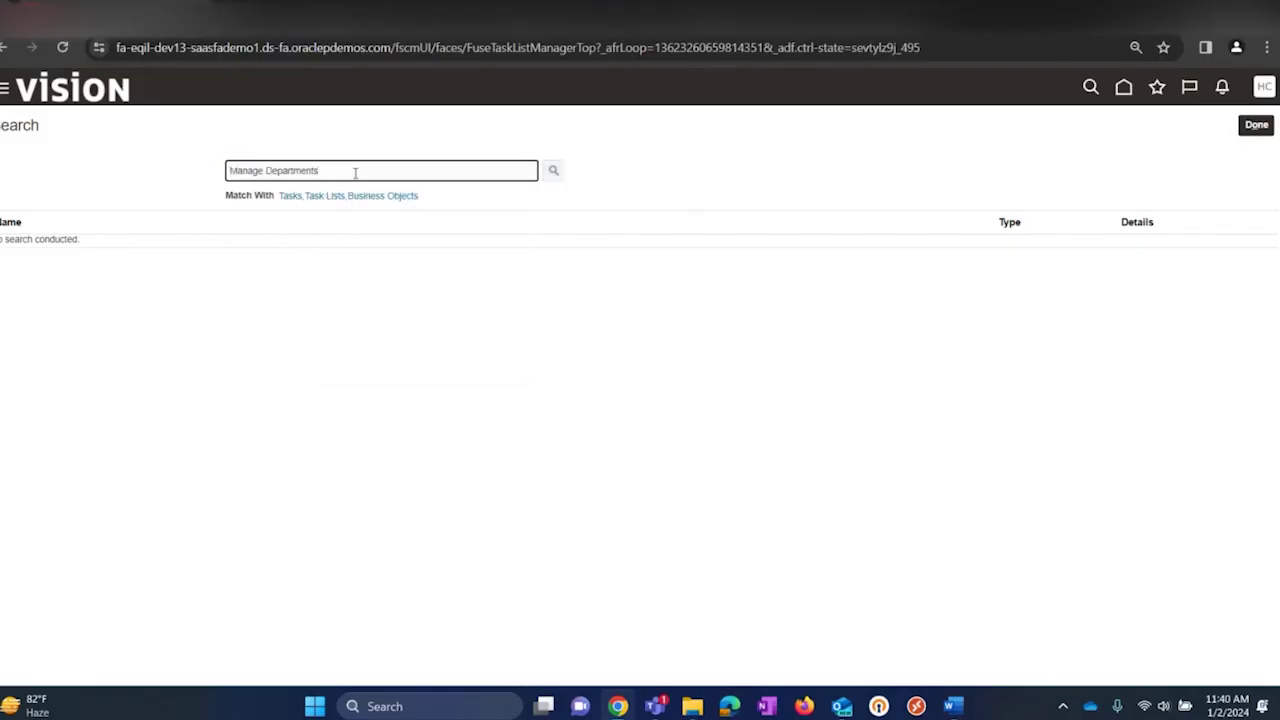
left_click(63, 246)
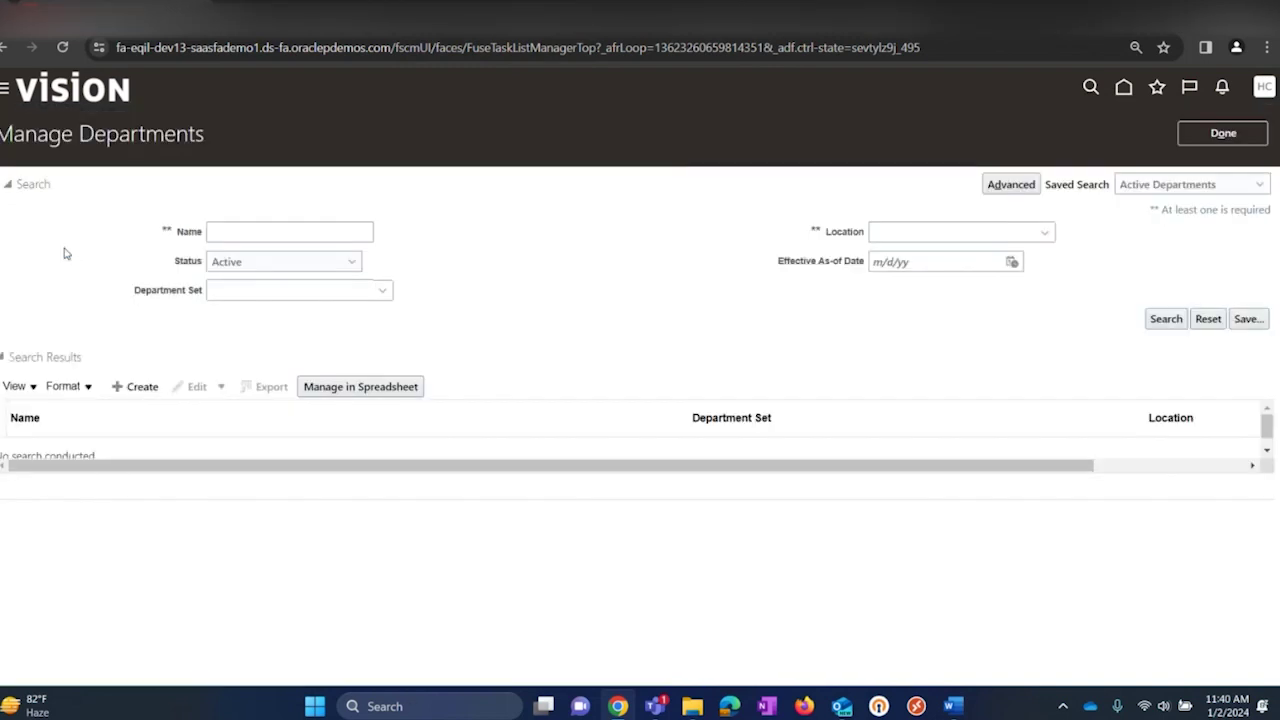
- Start creating a new department and set its Effective Start Date to 01/01/51
left_click(168, 378)
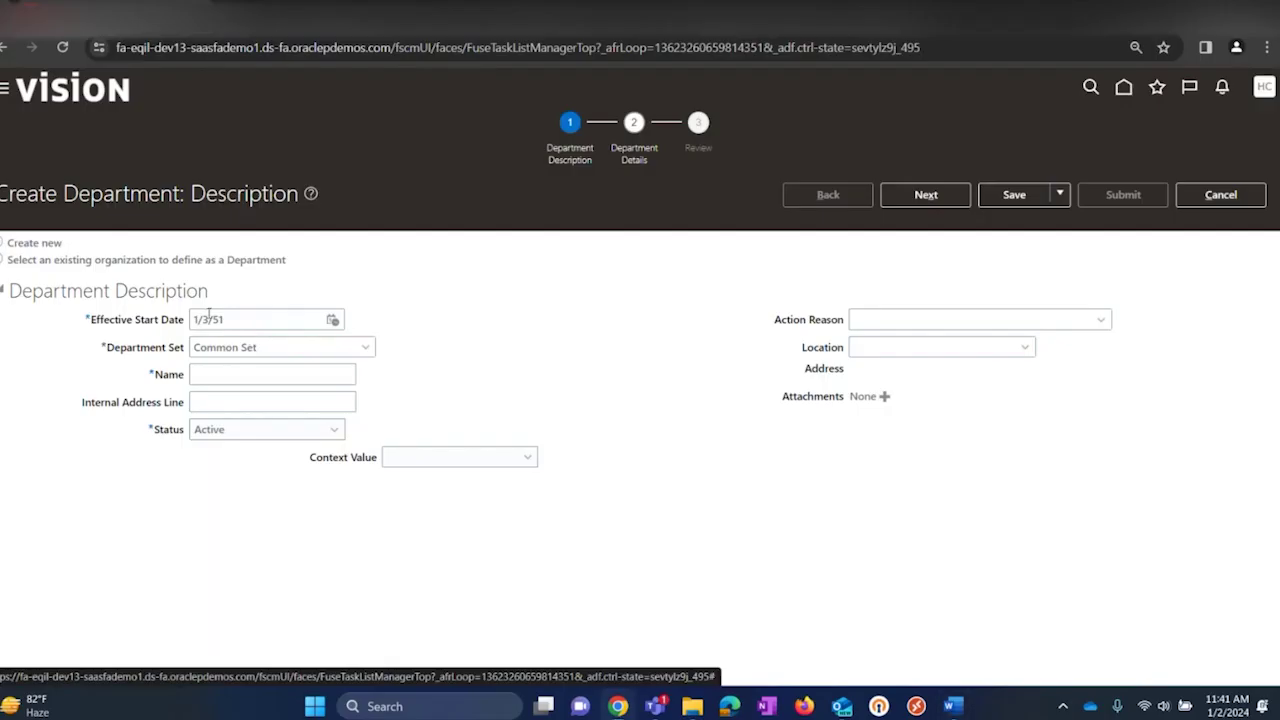
triple_click(208, 318)
type("01/01/51")
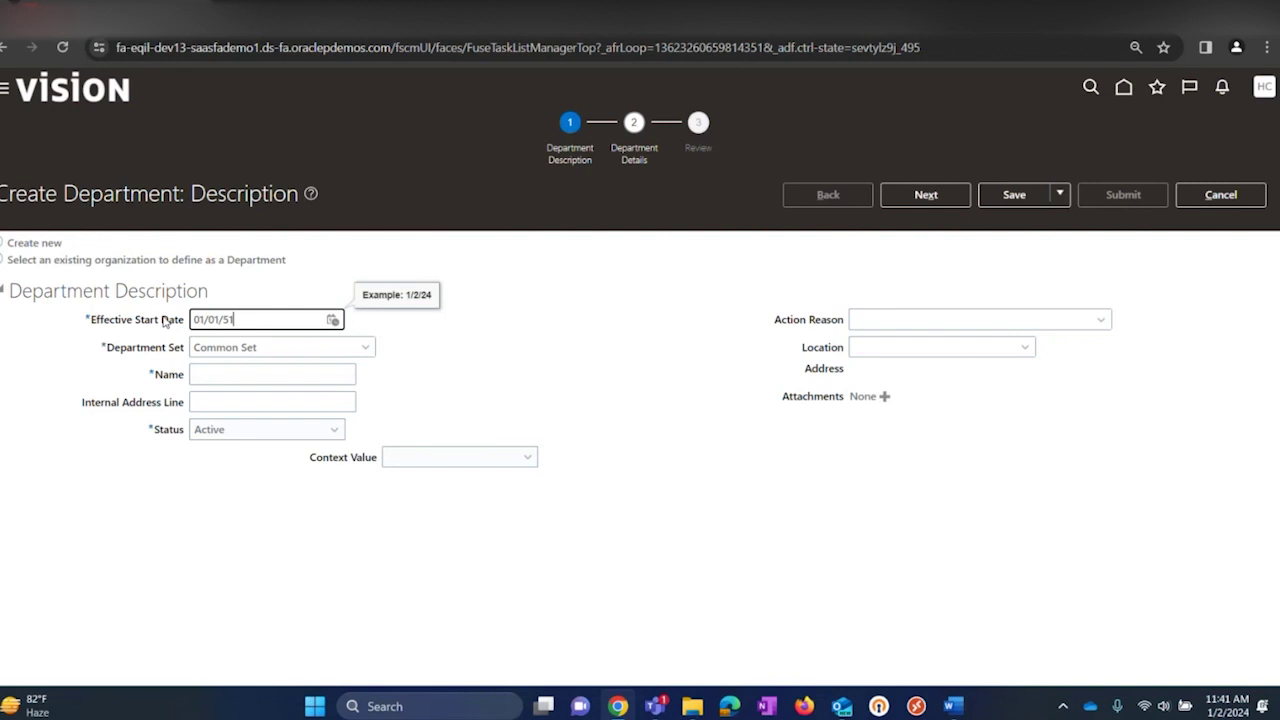
key("Tab")
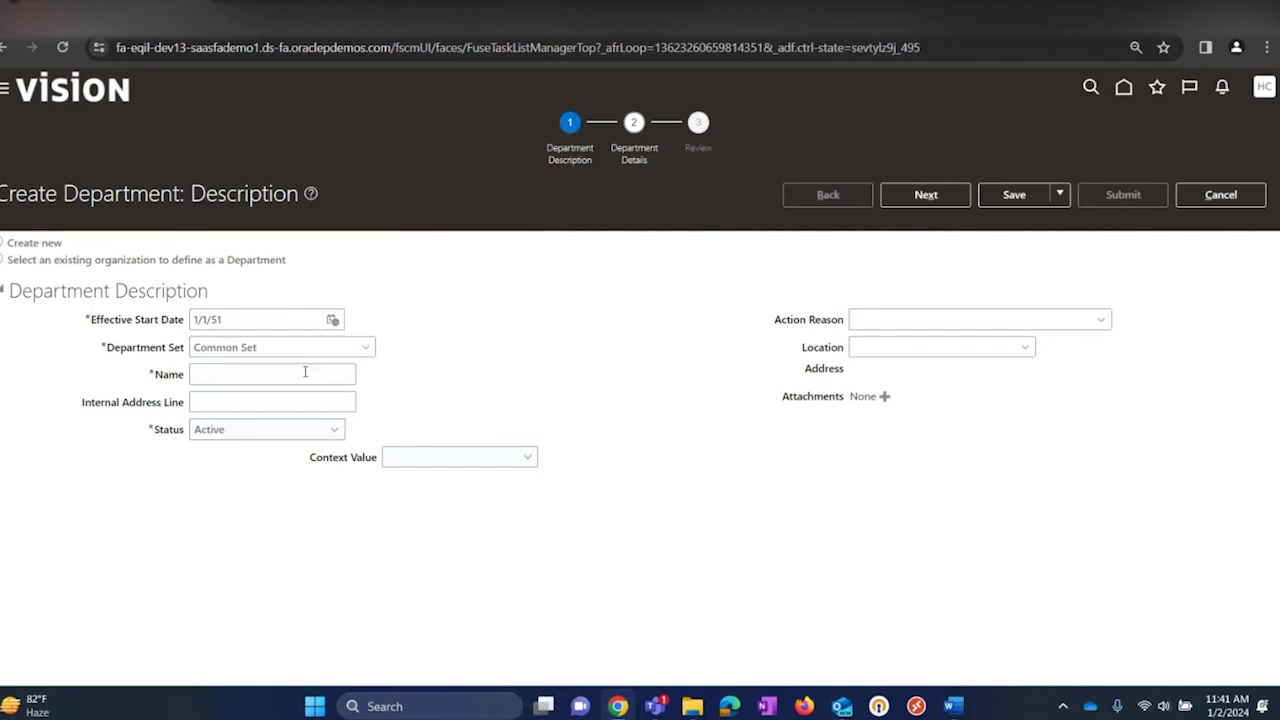
- Copy the department name A2F_IT_01 from the Word guide into the Name field, leaving the Internal Address Line empty
key("alt+Tab")
left_click_drag(491, 382, 572, 384)
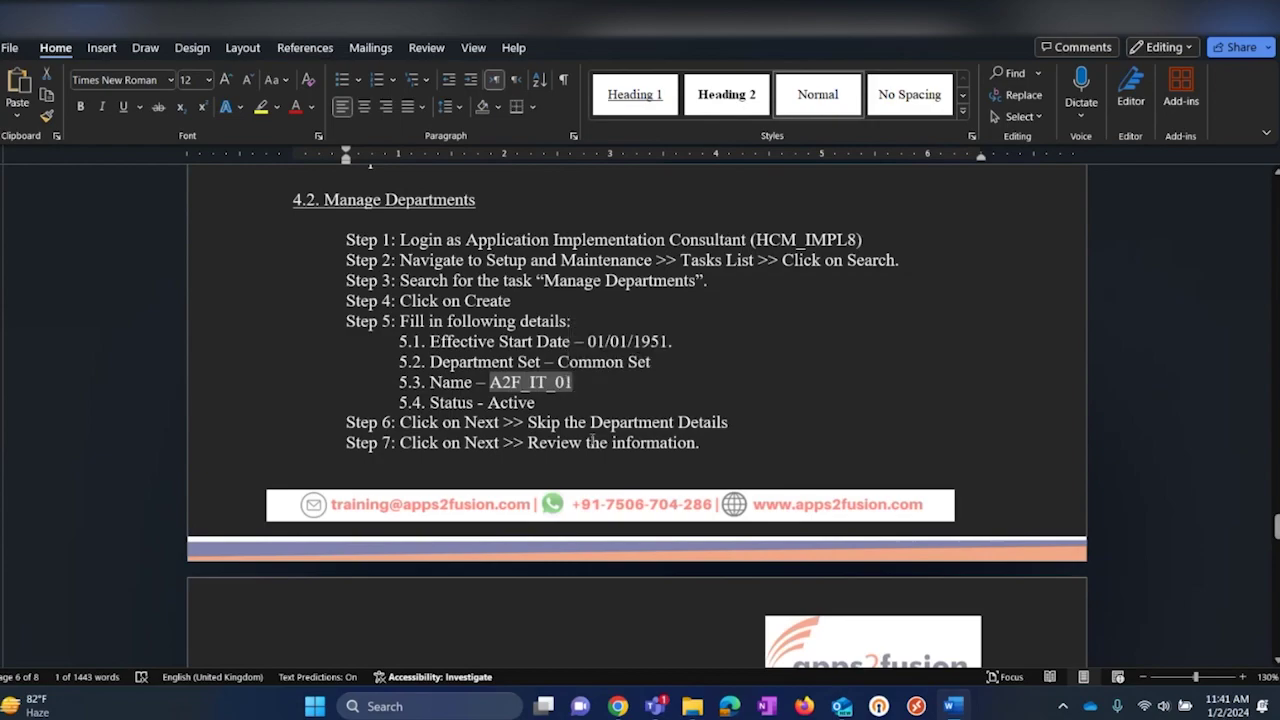
key("alt+Tab")
left_click(253, 372)
key("ctrl+v")
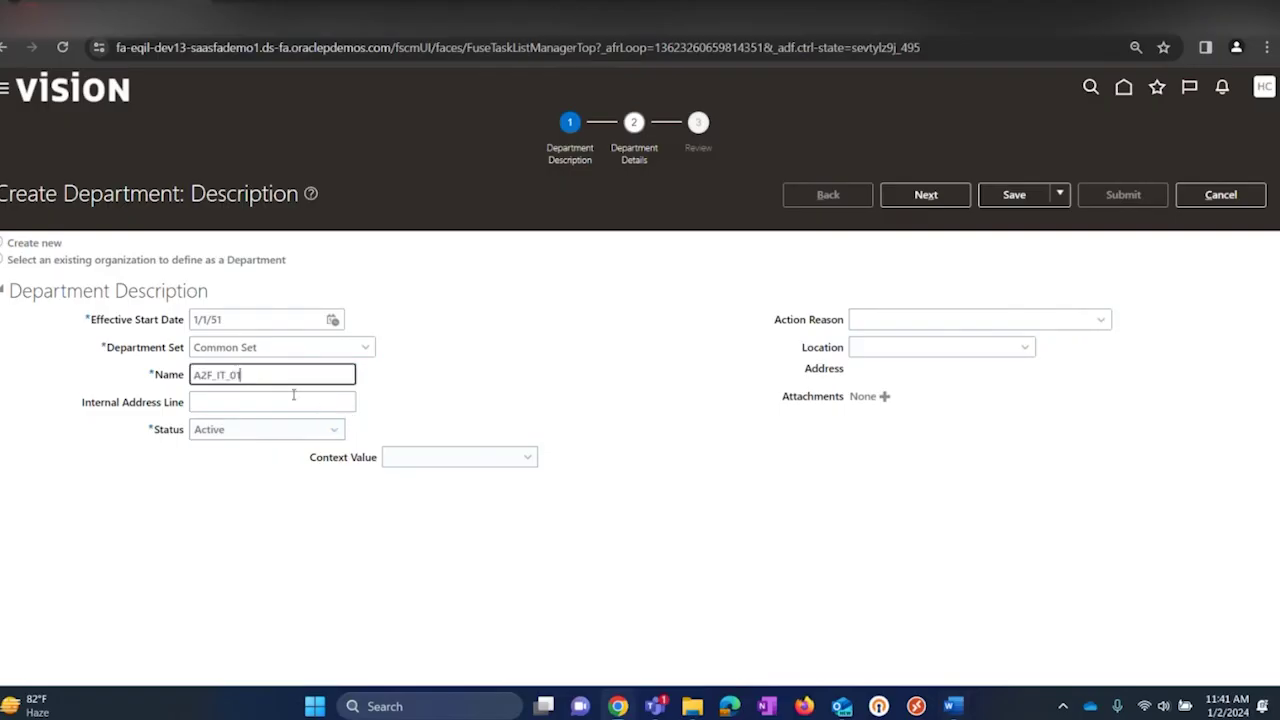
left_click(242, 397)
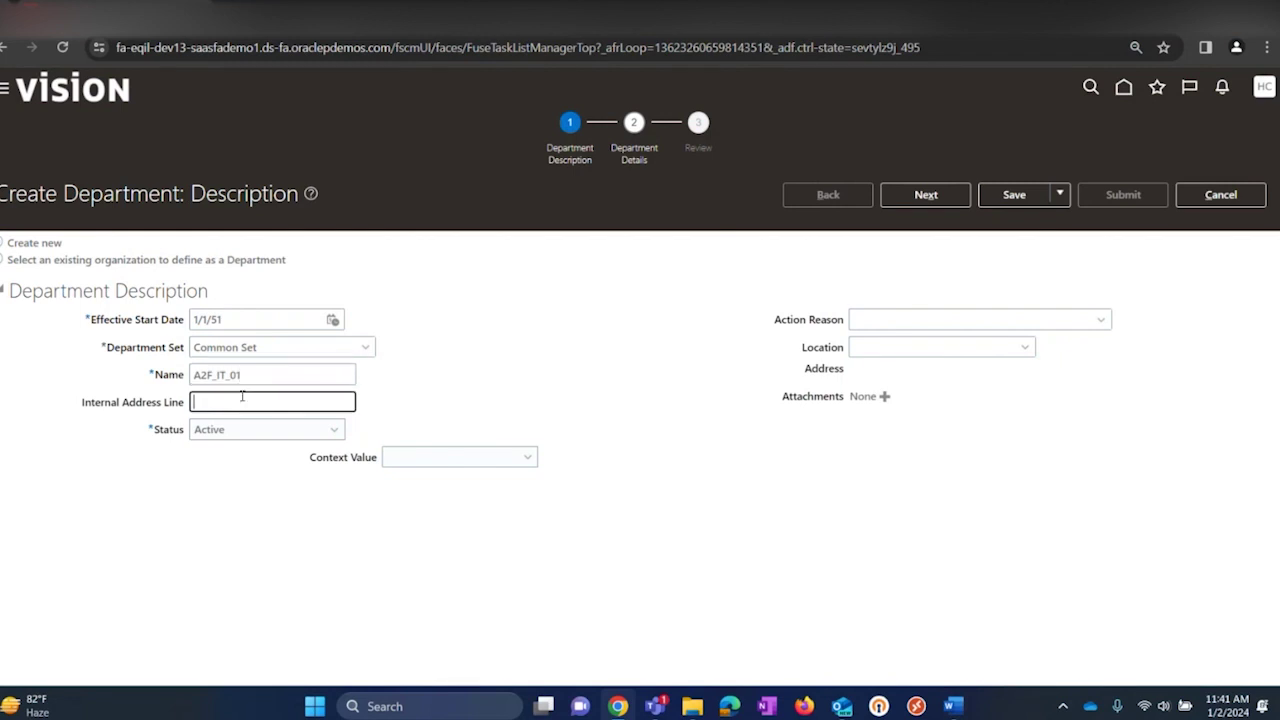
left_click(505, 367)
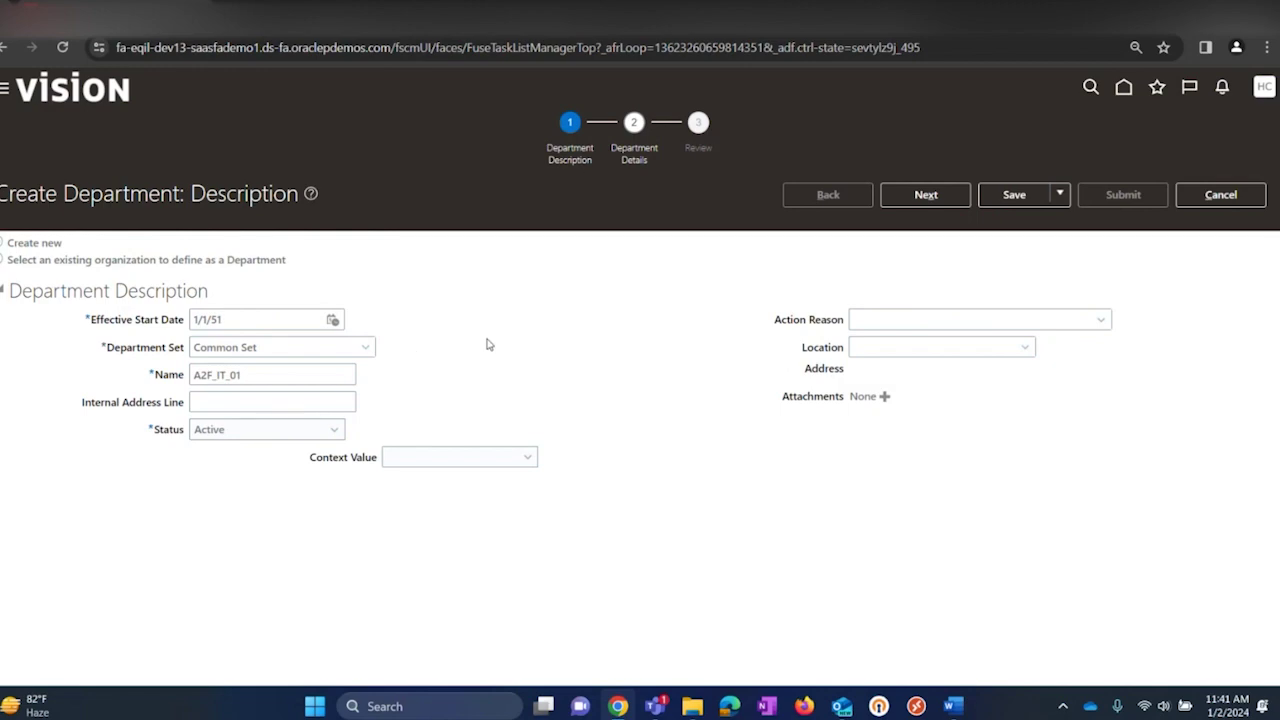
- Check the entries against the Word guide and continue to the department details
key("alt+Tab")
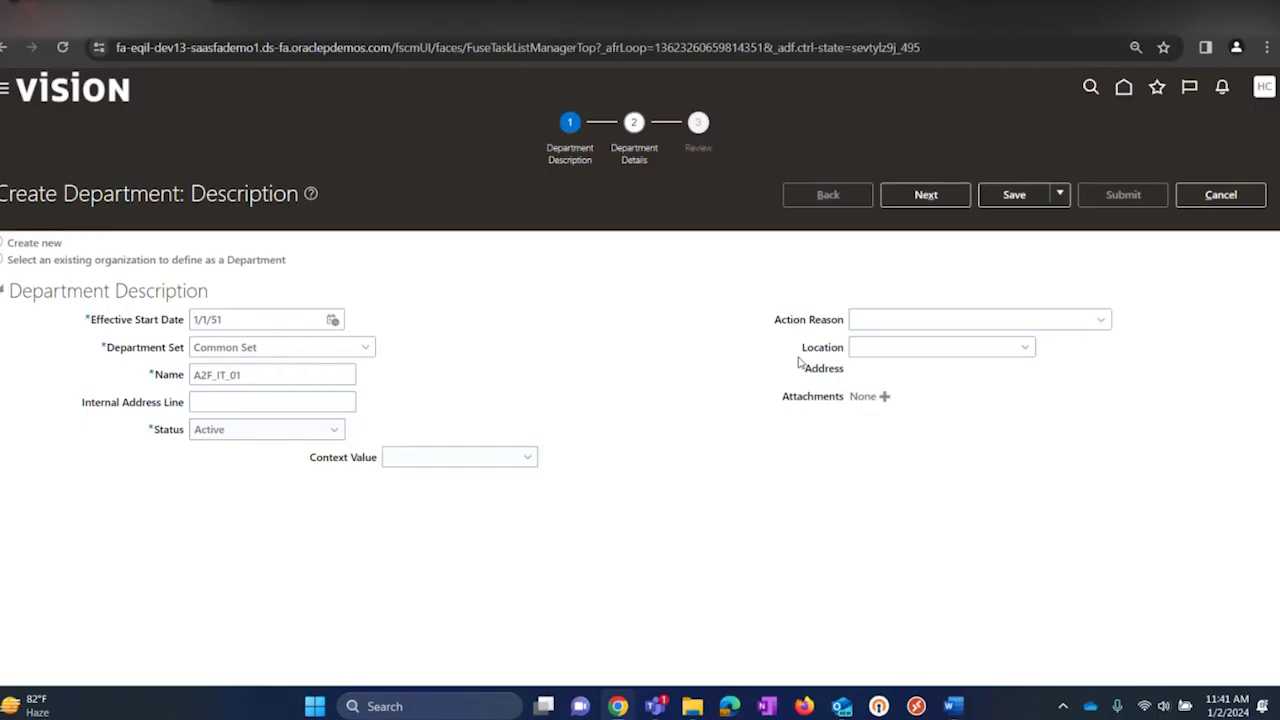
key("alt+Tab")
left_click(926, 197)
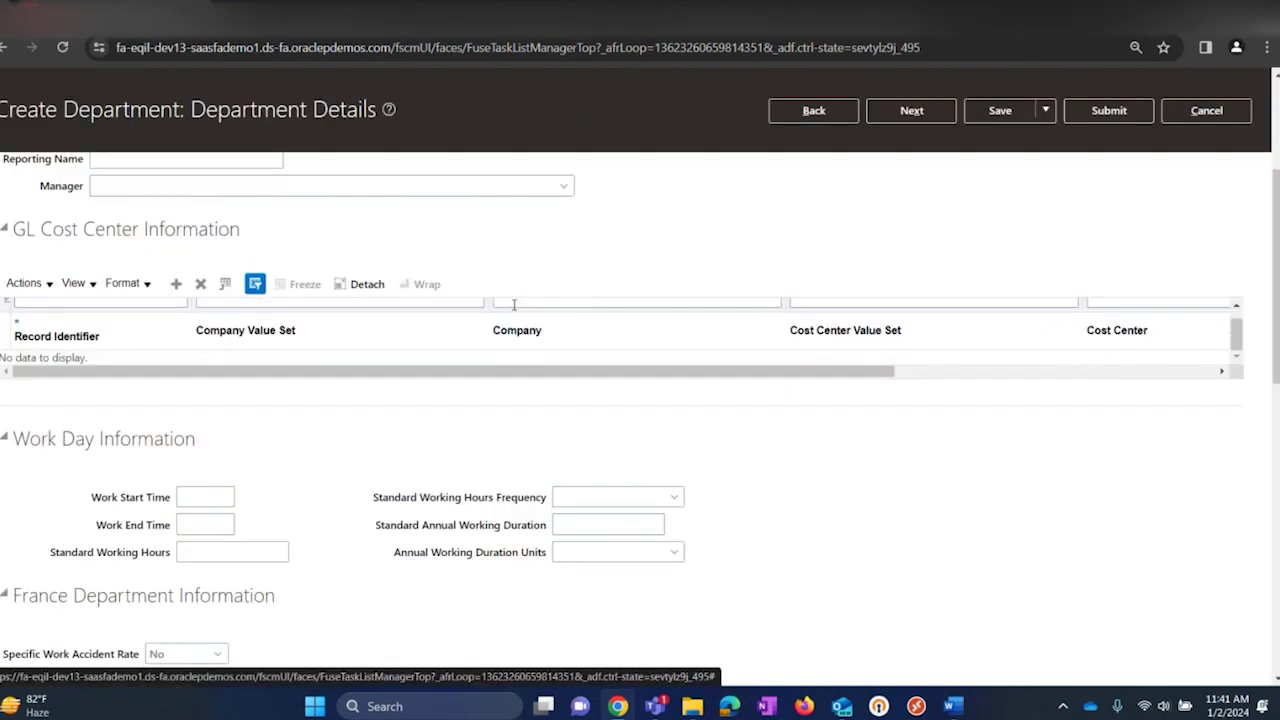
- Examine the optional department details, including manager, GL cost center, work day and country-specific information
scroll(610, 370, "down", 3)
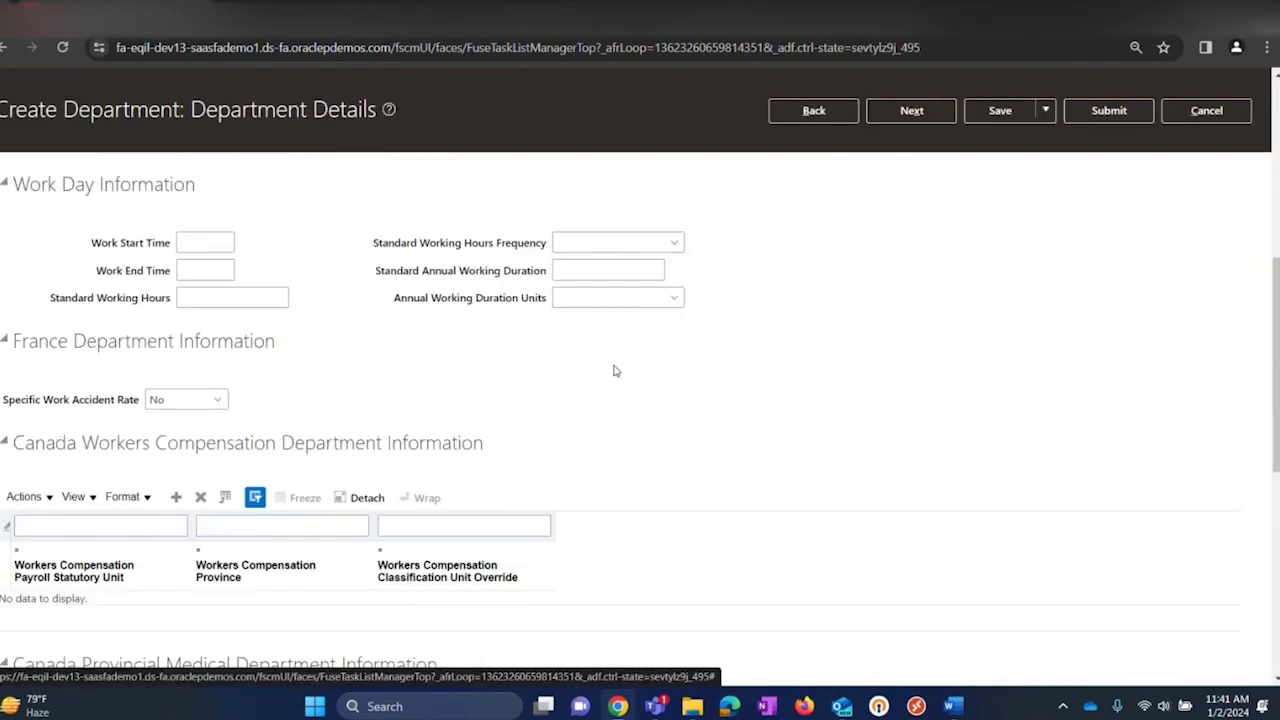
scroll(613, 383, "down", 6)
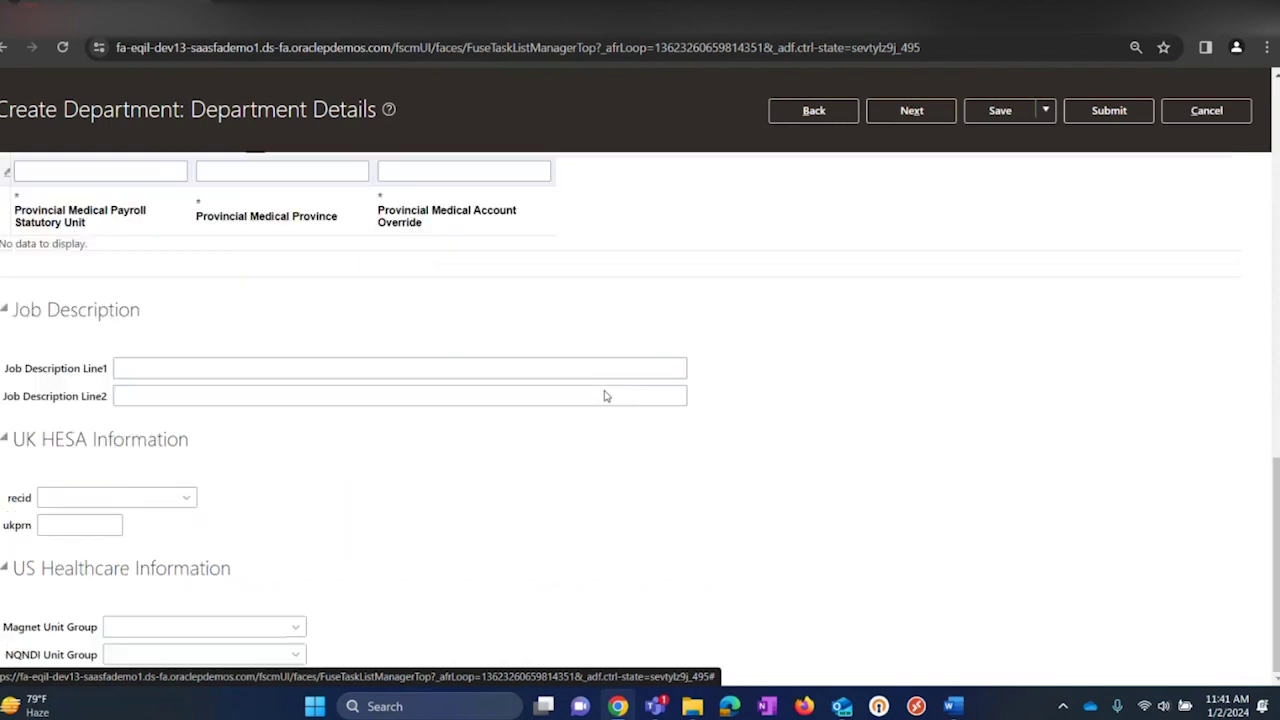
scroll(590, 385, "up", 7)
scroll(403, 383, "up", 4)
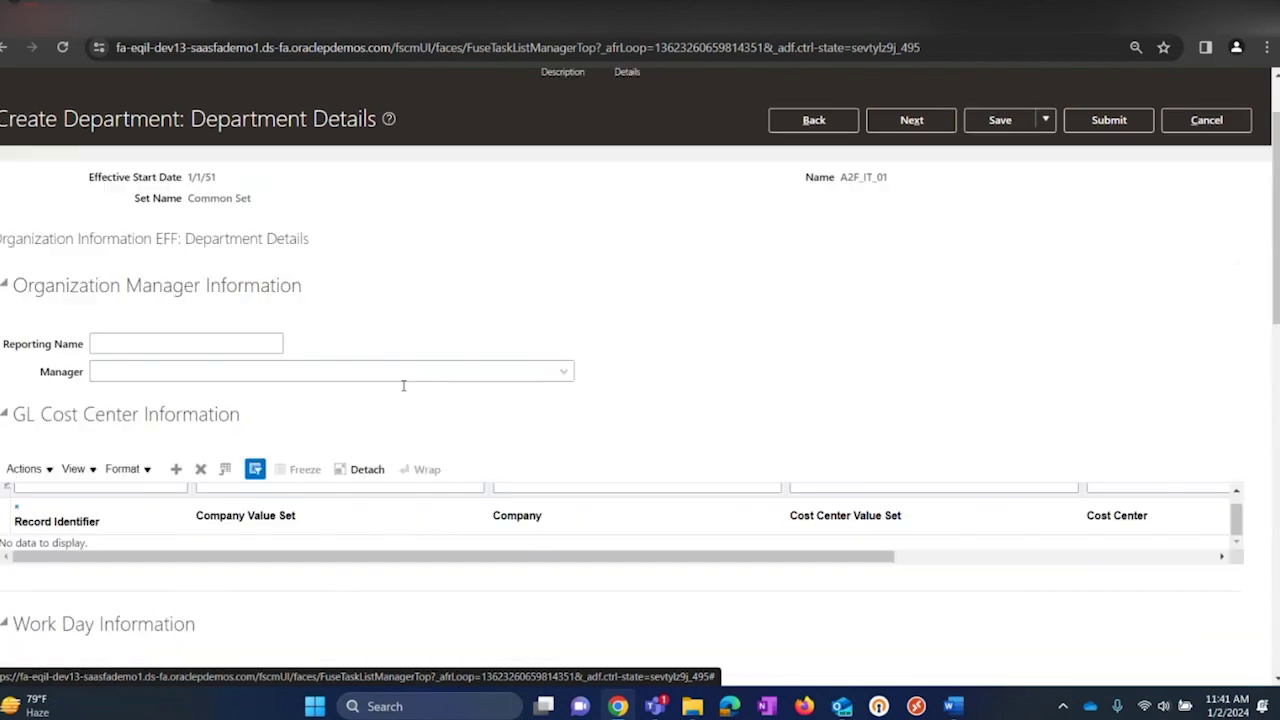
scroll(320, 334, "down", 4)
left_click_drag(14, 288, 197, 287)
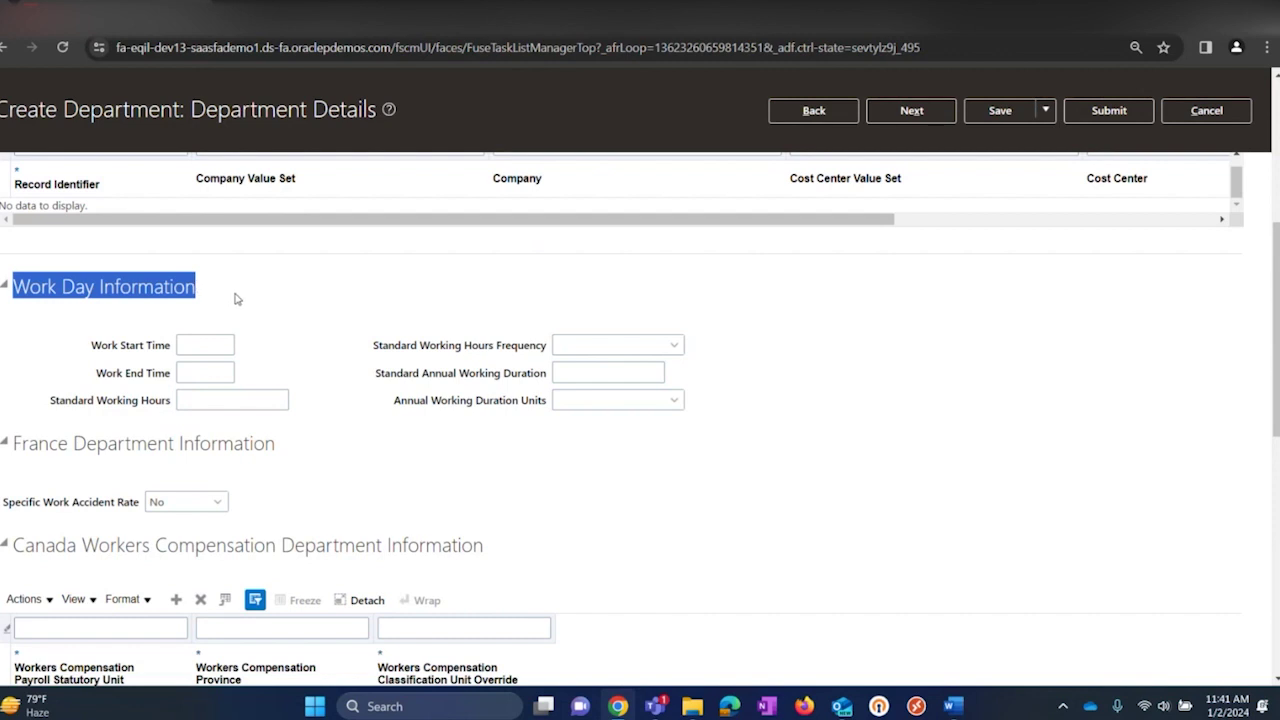
left_click(270, 282)
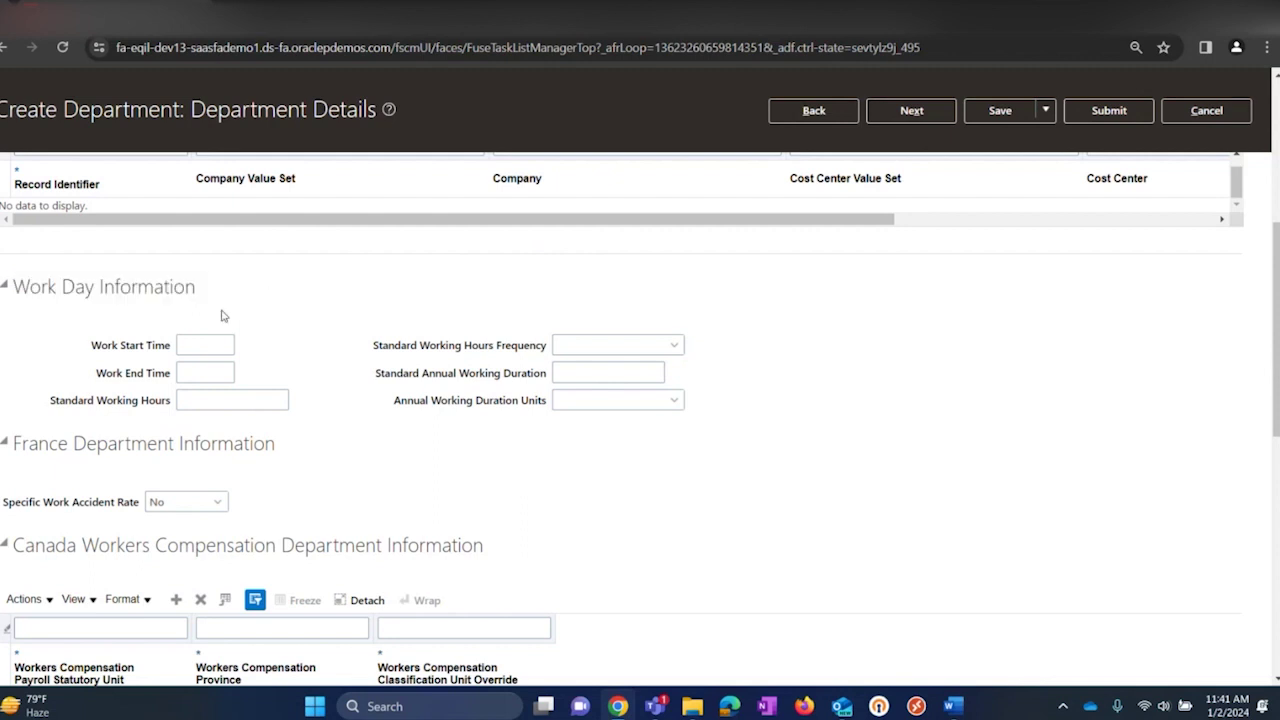
left_click(210, 343)
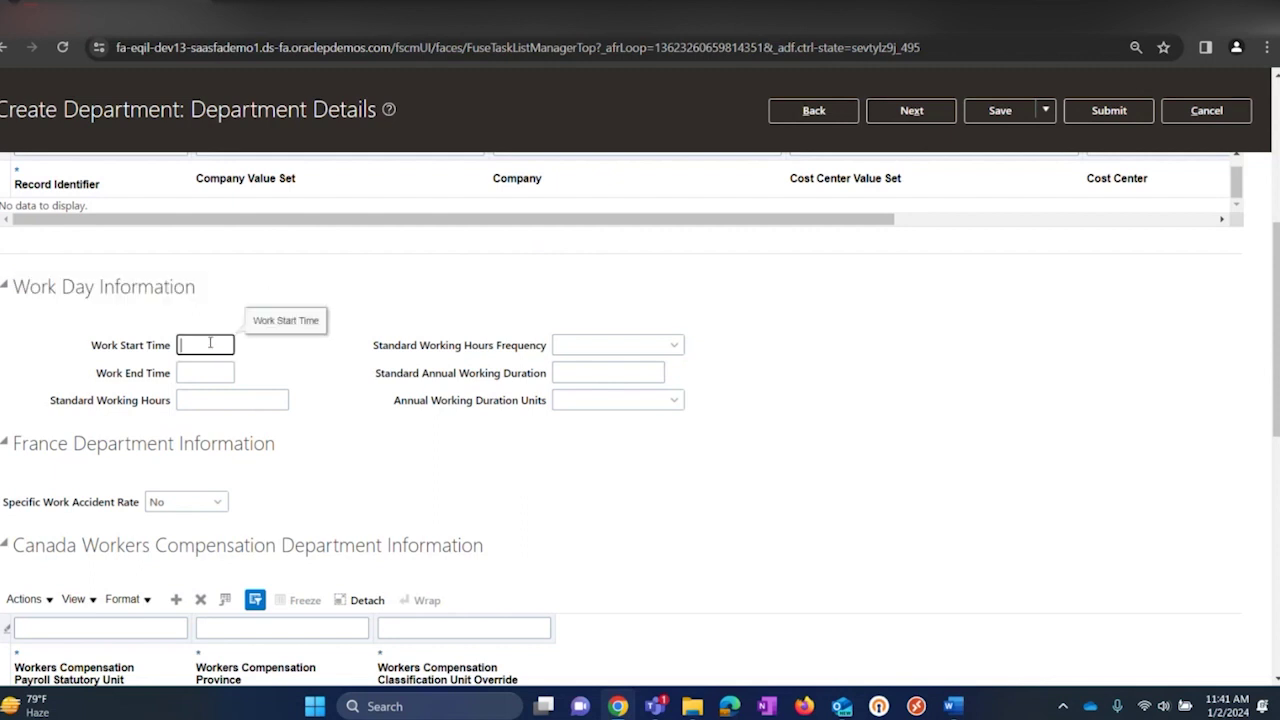
left_click(200, 372)
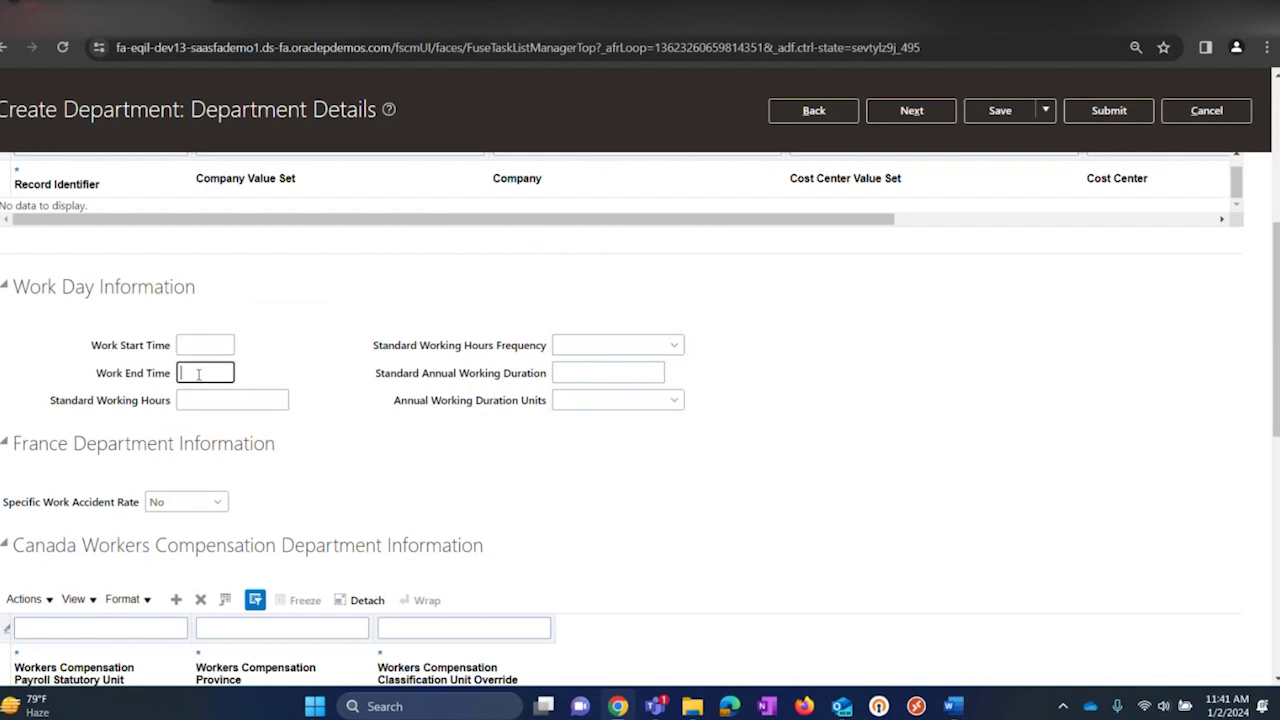
left_click(583, 345)
scroll(271, 320, "up", 1)
scroll(262, 340, "down", 1)
scroll(312, 379, "up", 5)
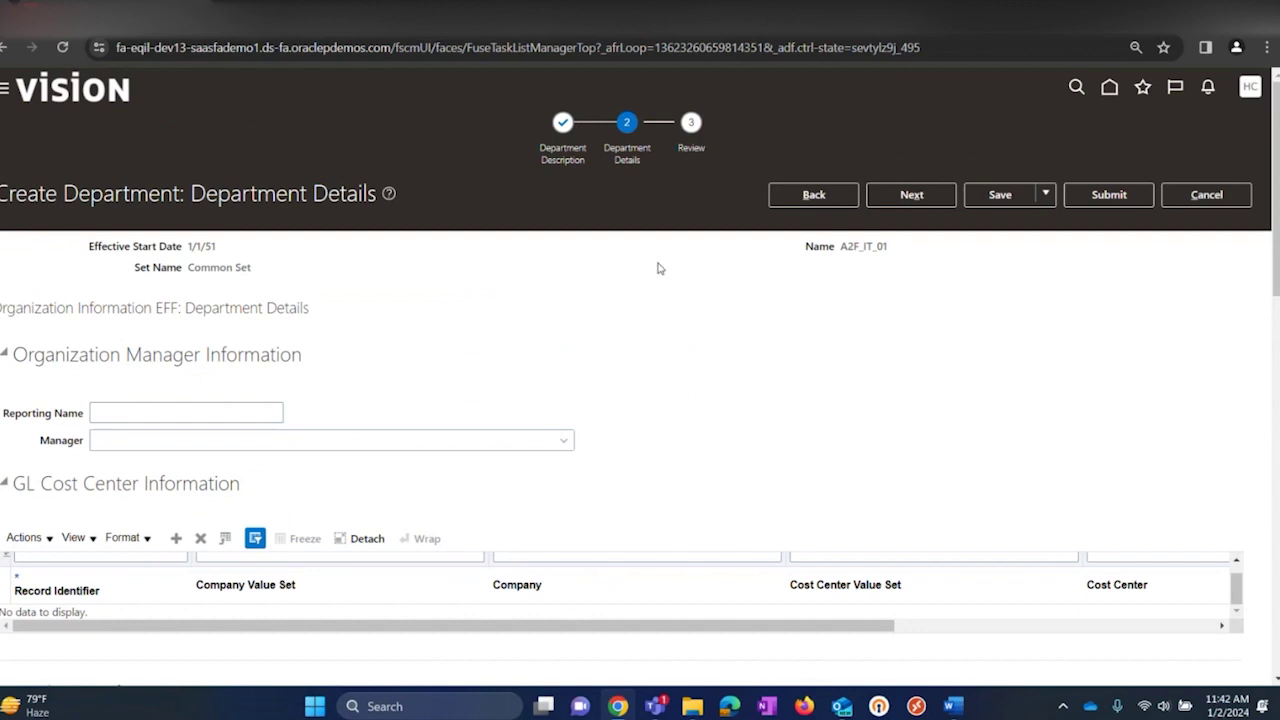
- Leave the department details empty, proceed to the review and submit the department, confirming the request
left_click(922, 198)
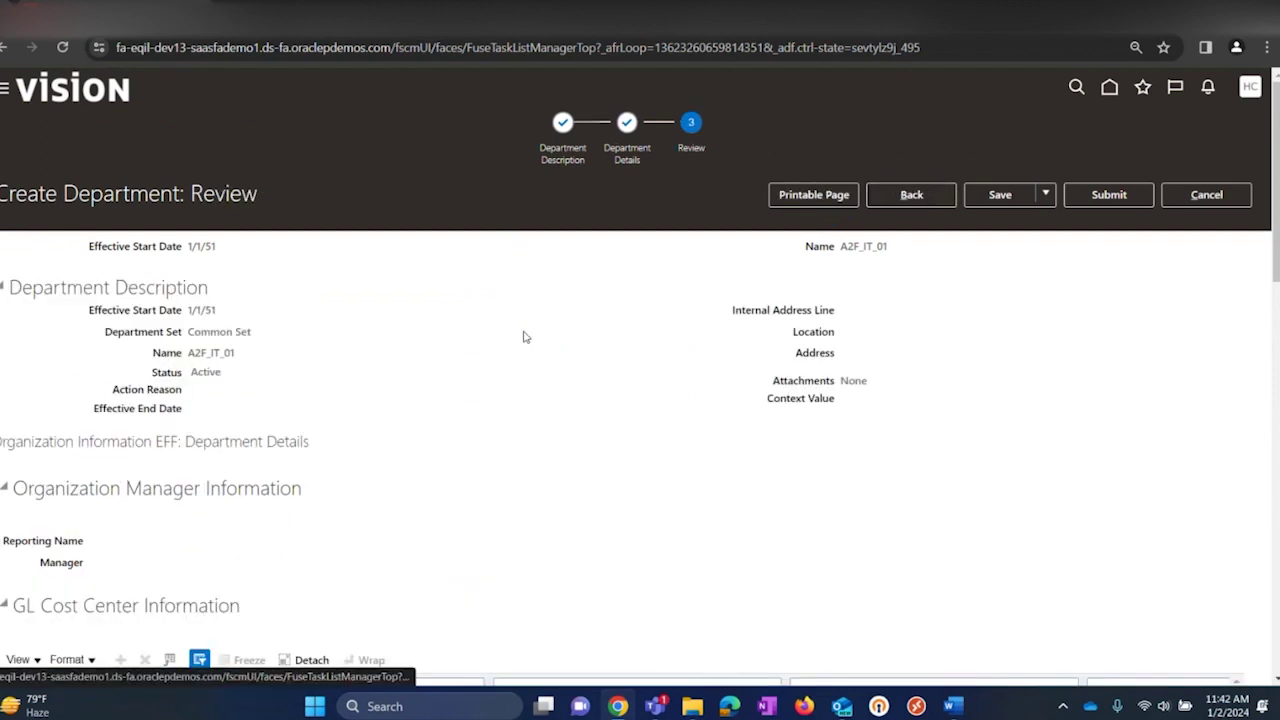
scroll(469, 443, "down", 3)
scroll(686, 329, "up", 3)
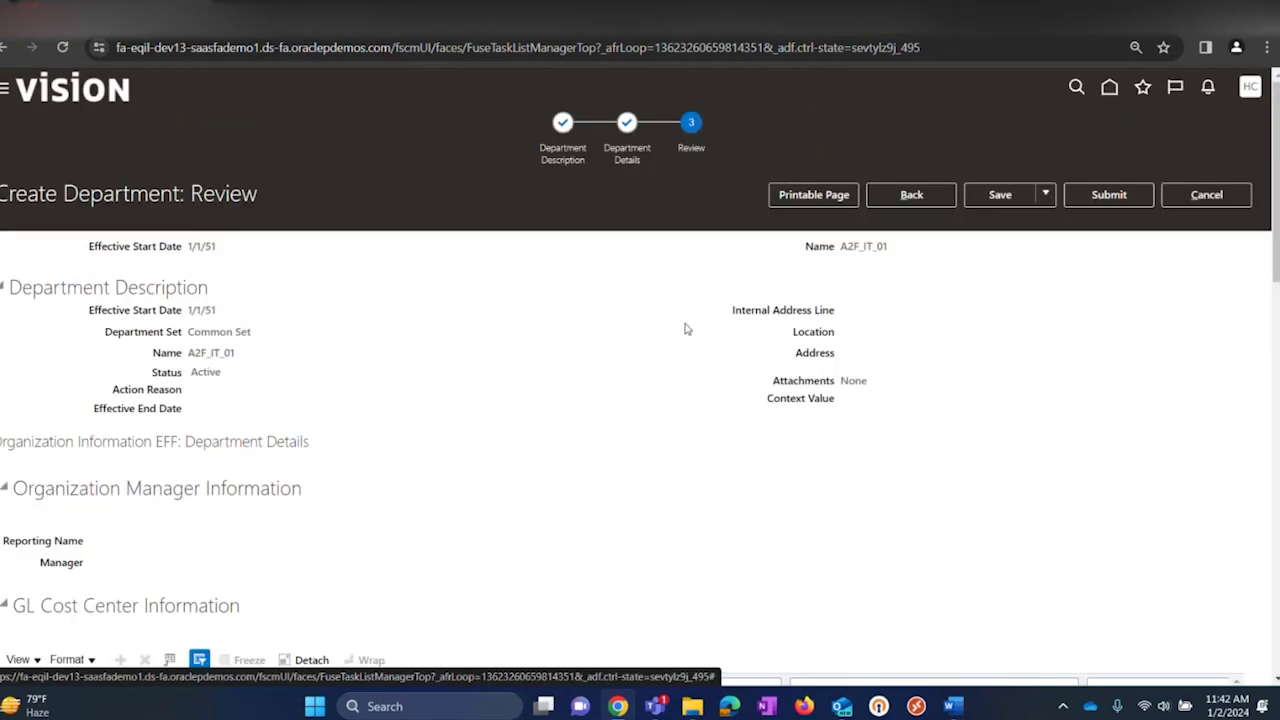
left_click(1107, 195)
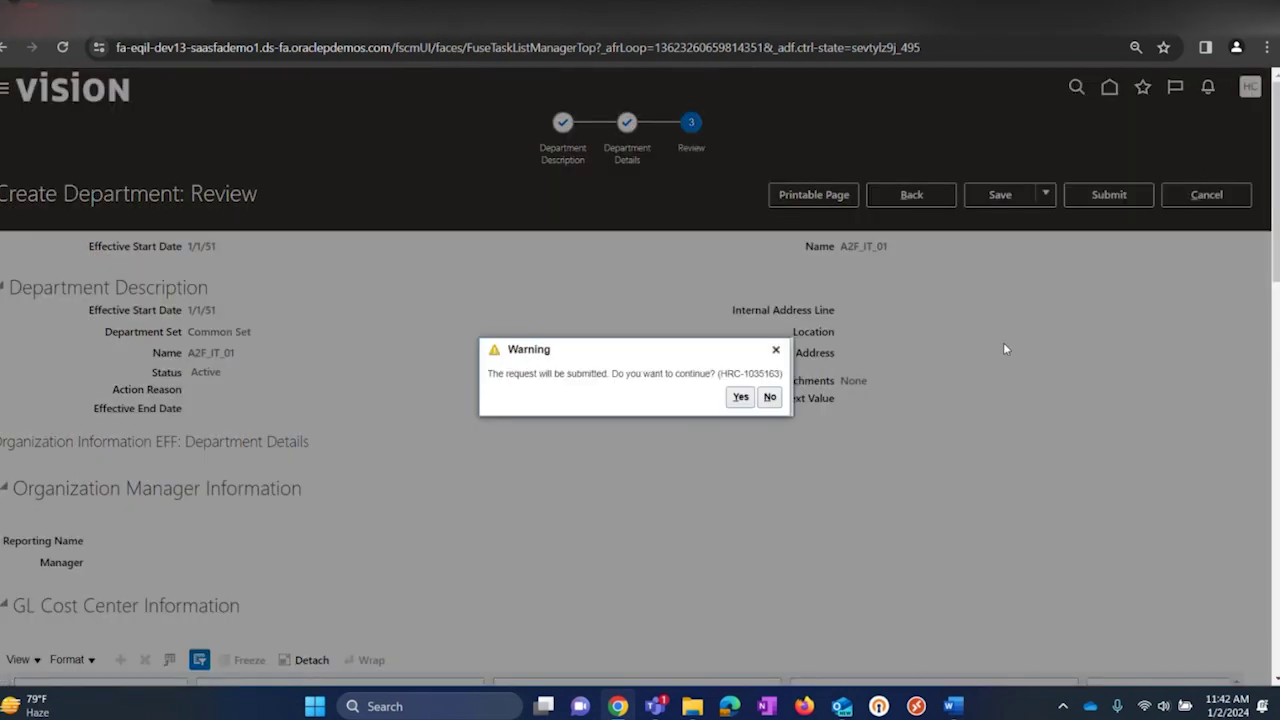
left_click(740, 397)
left_click(672, 397)
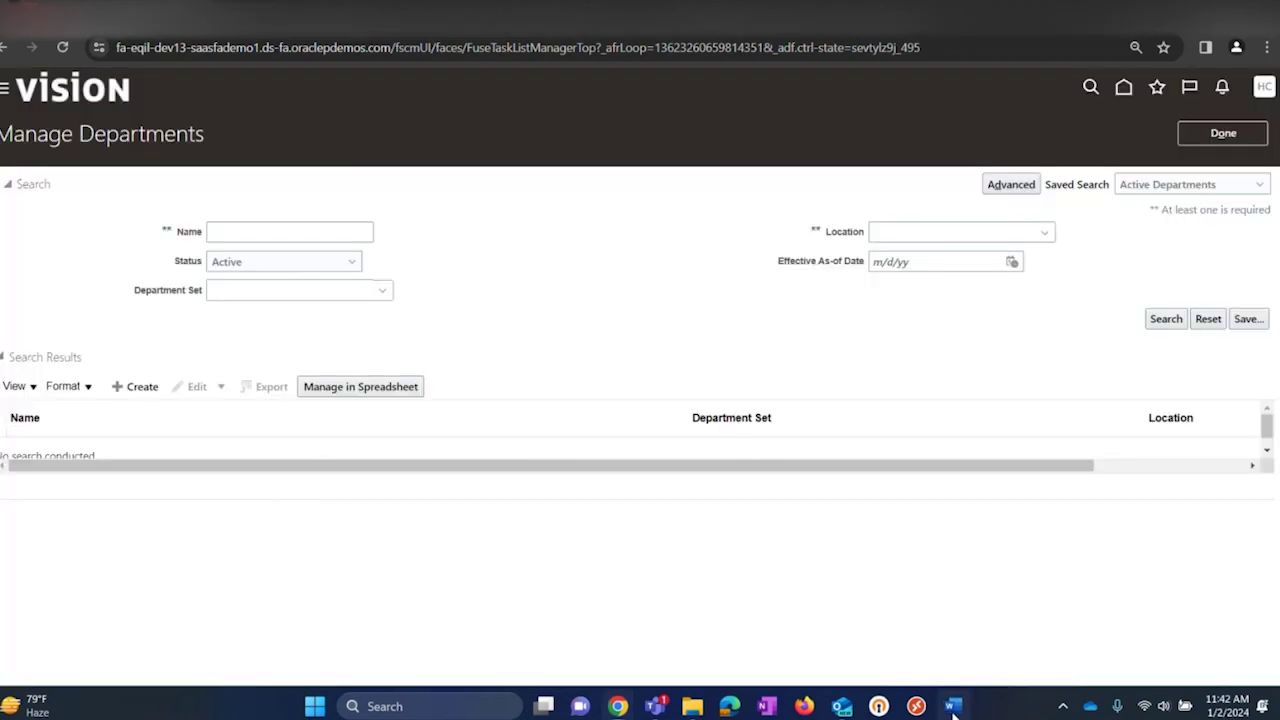
- Consult section 4.3 Manage Locations in the Word guide, then switch to Oracle Fusion and open Setup and Maintenance
left_click(953, 708)
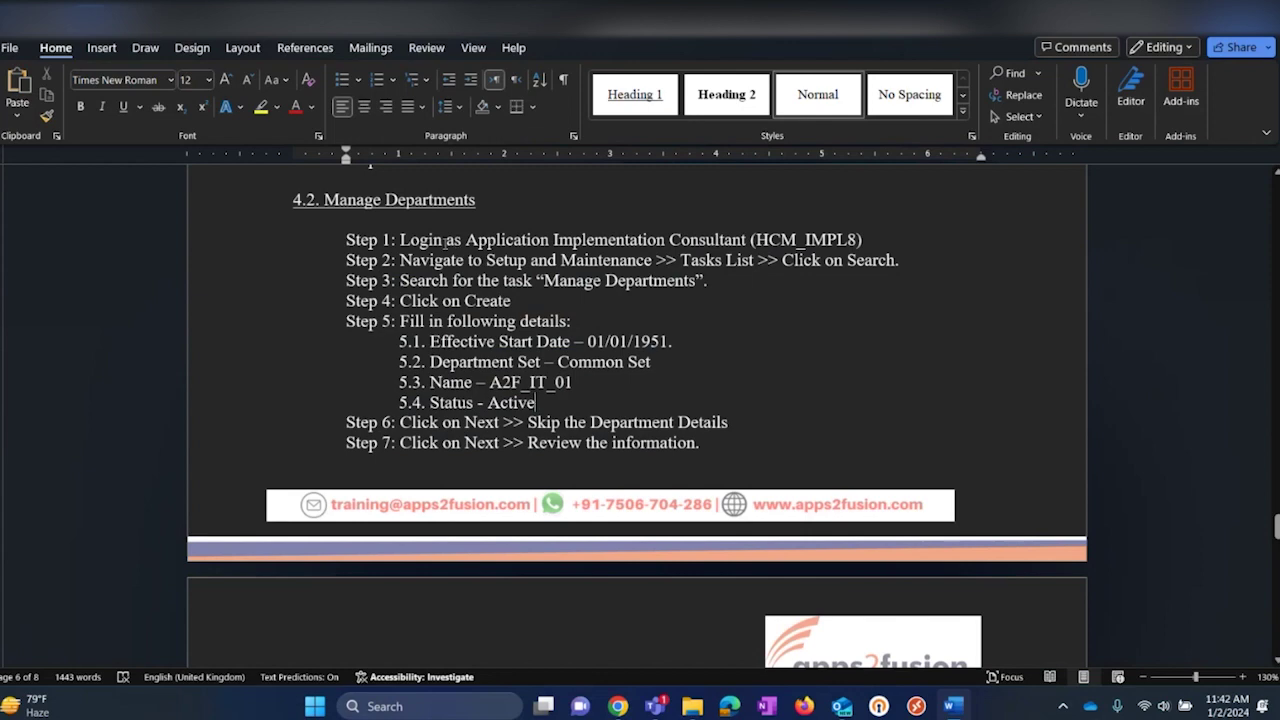
scroll(523, 310, "down", 12)
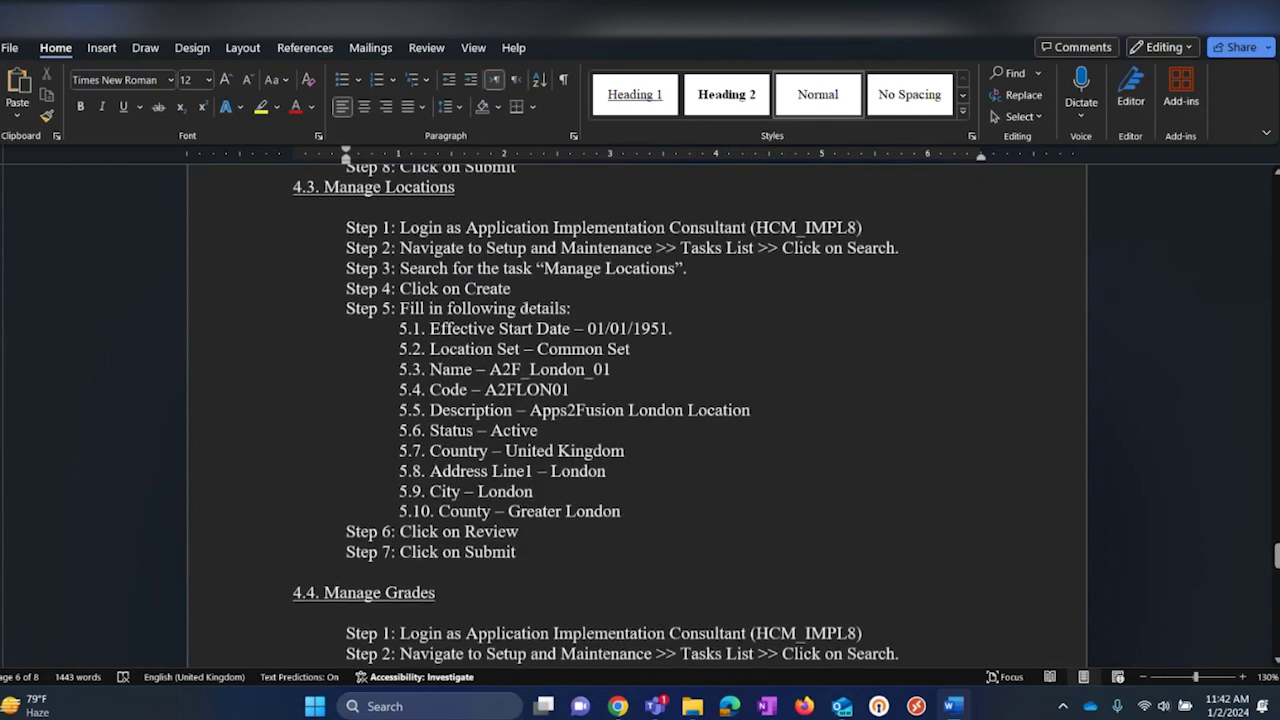
scroll(523, 308, "up", 1)
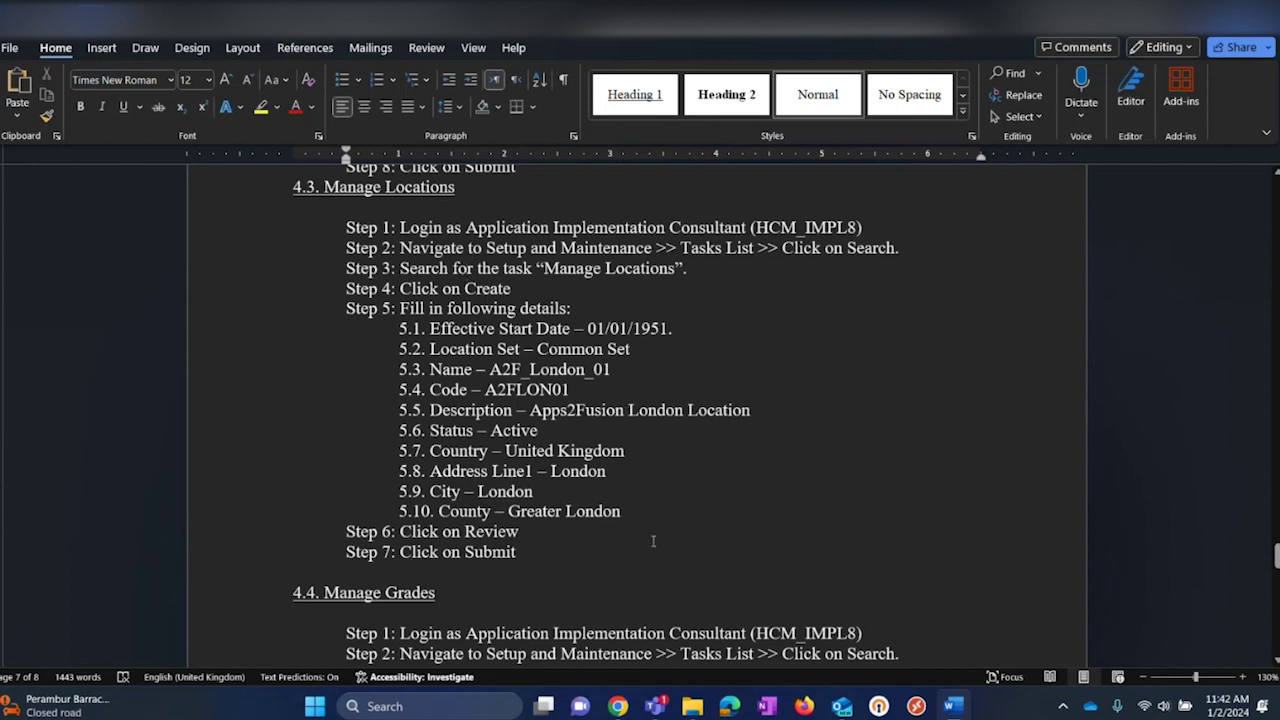
key("alt+Tab")
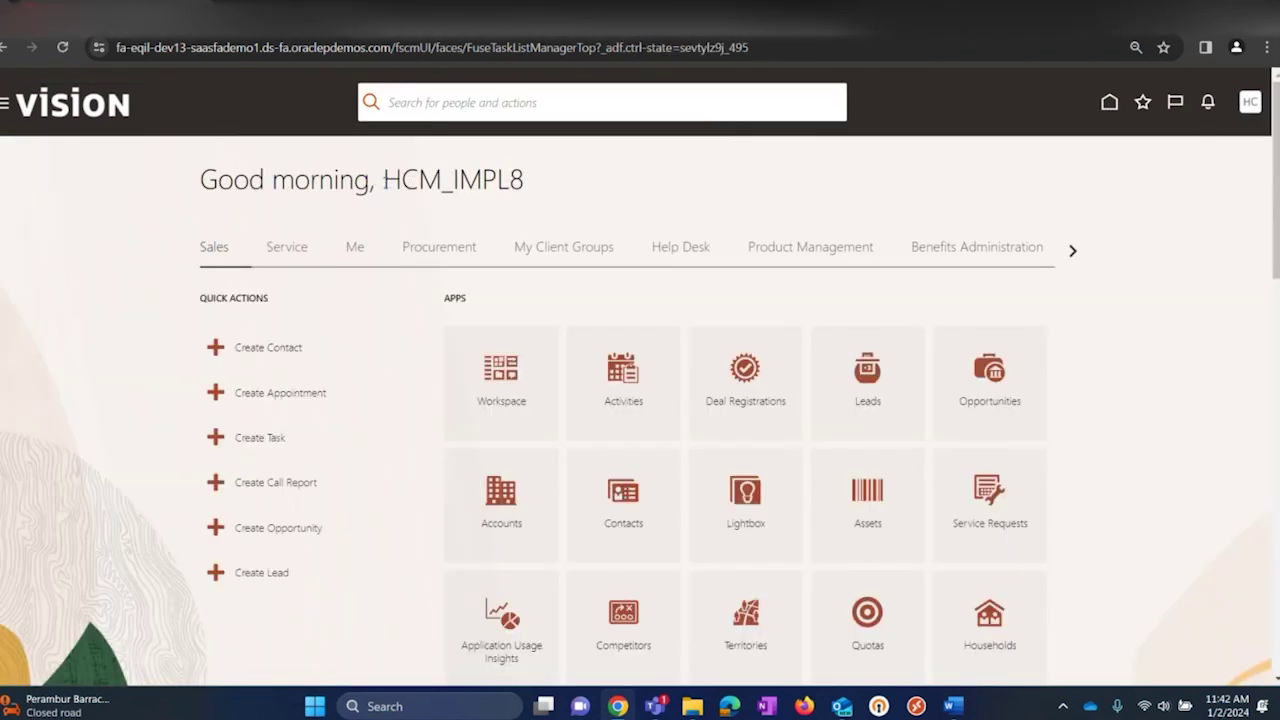
left_click_drag(384, 180, 524, 180)
left_click(557, 187)
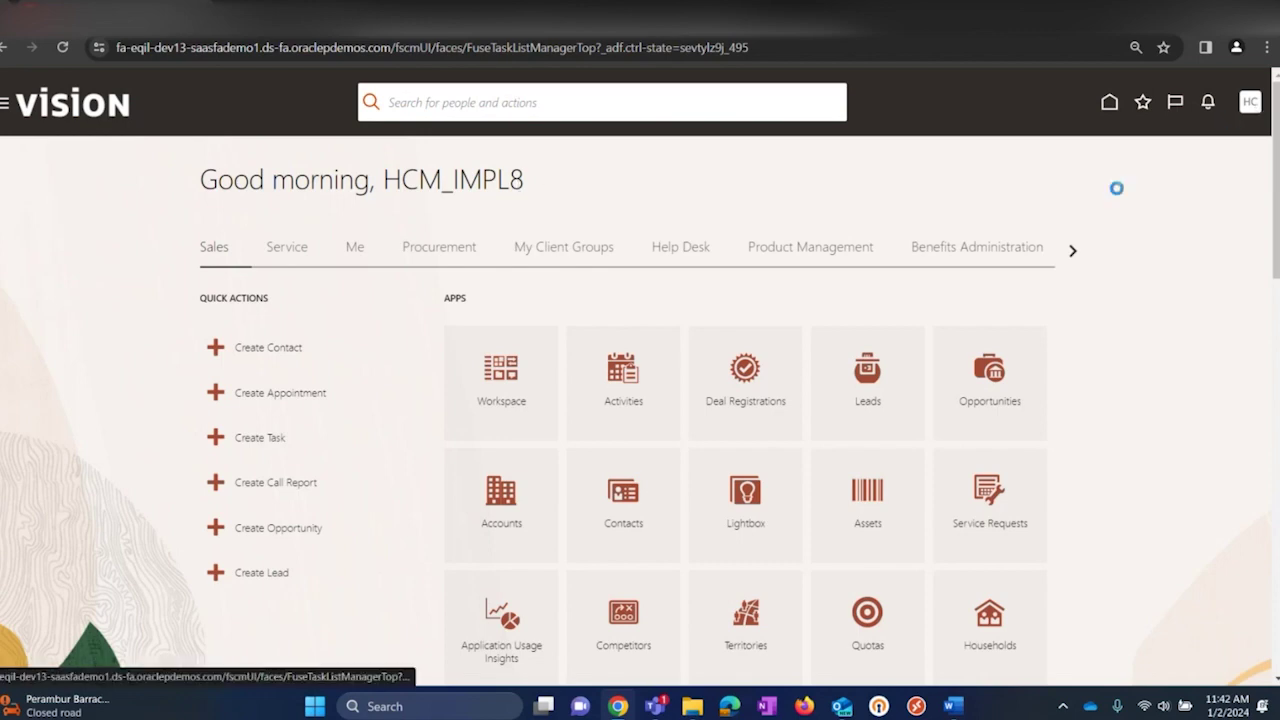
left_click(1250, 103)
left_click(978, 332)
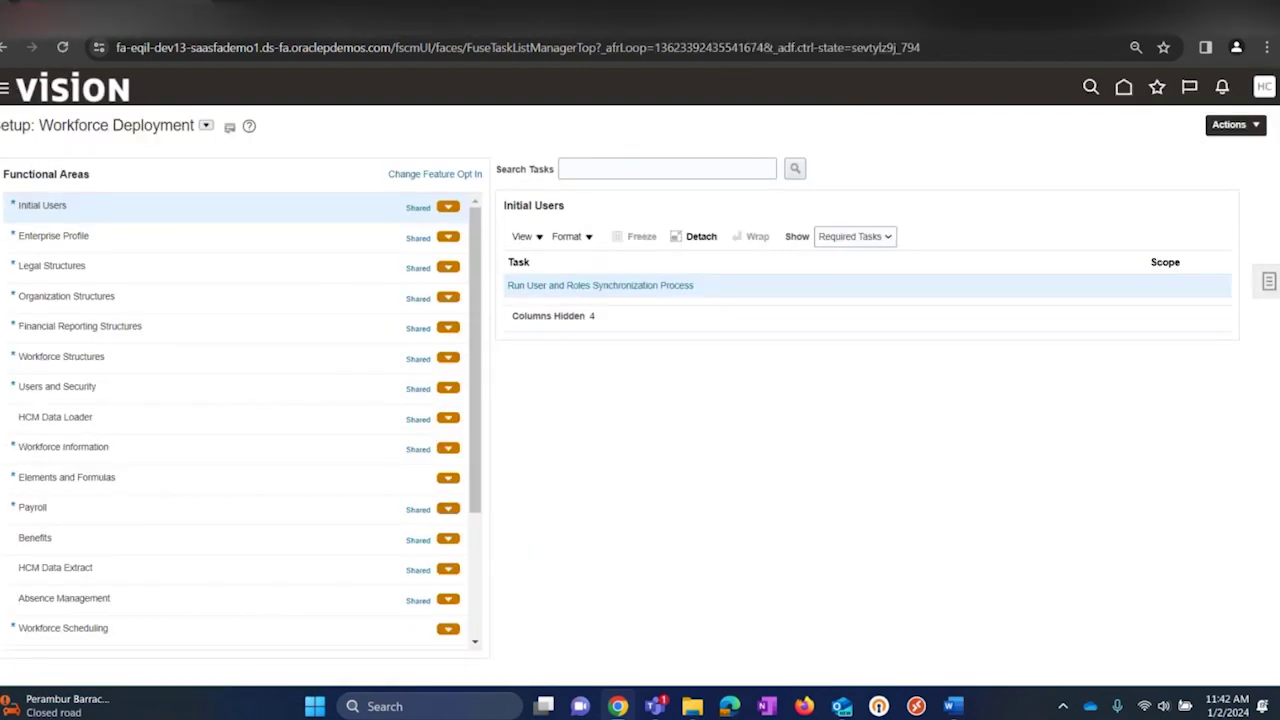
- Take the task name Manage Locations from the Word guide and open that task in Setup and Maintenance
key("alt+Tab")
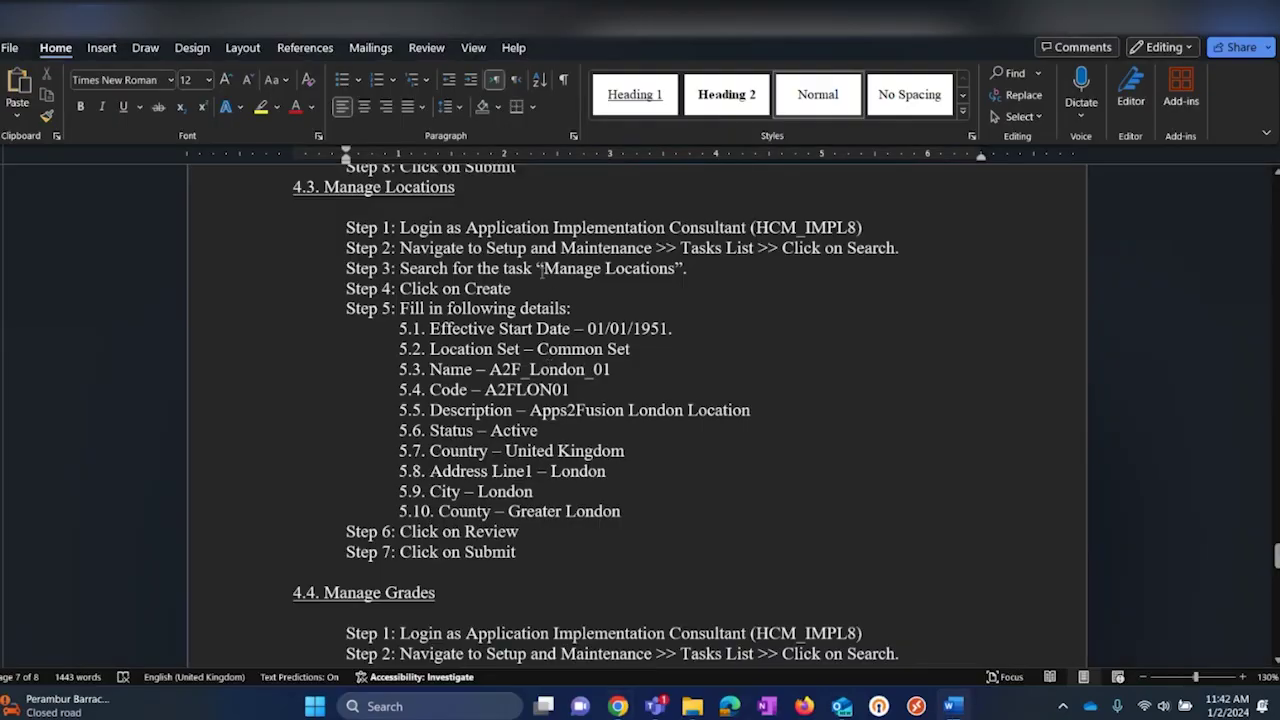
left_click_drag(545, 268, 675, 268)
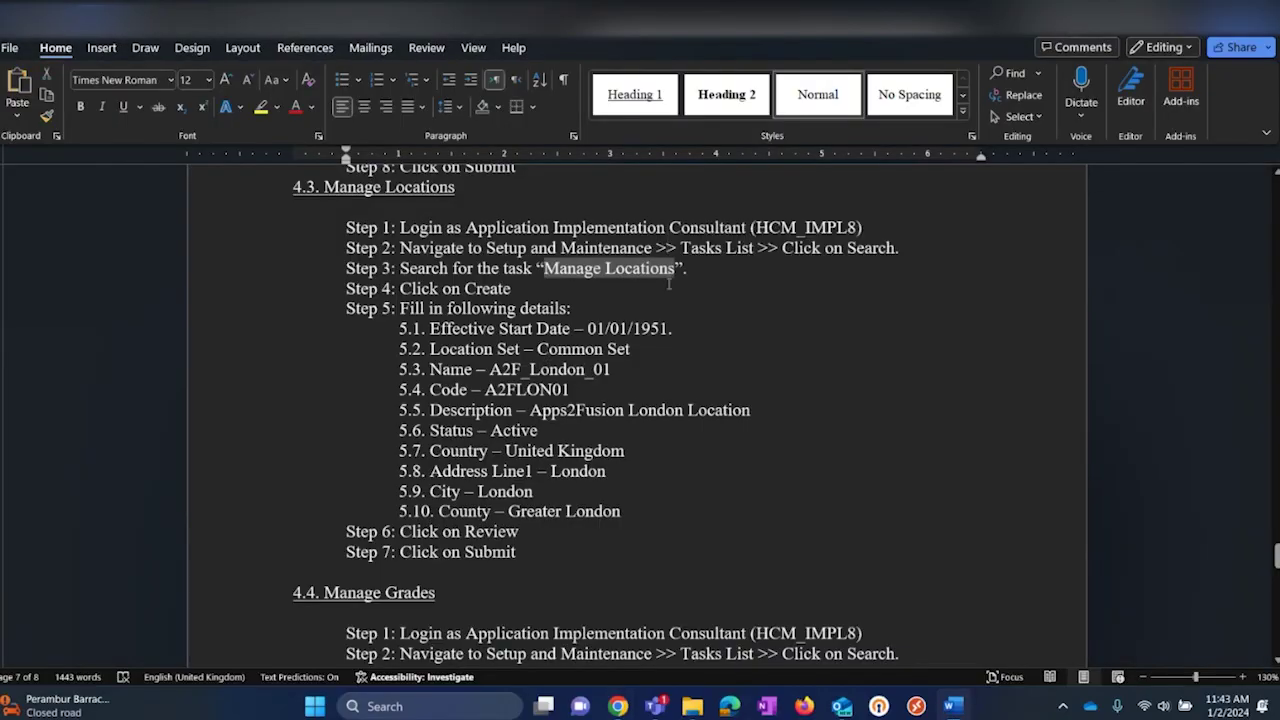
key("alt+Tab")
left_click(50, 292)
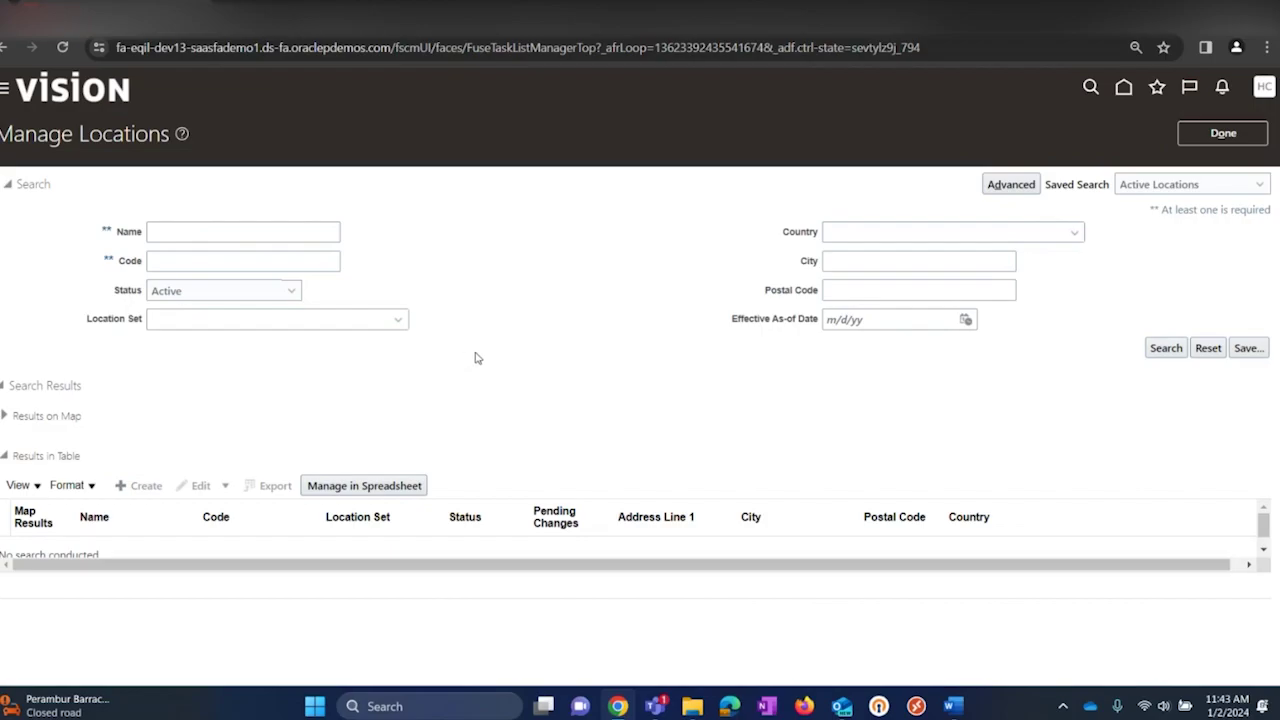
- Check the location details in the guide and start a new location with effective start date 01/01/1951 and location set Common Set
key("alt+Tab")
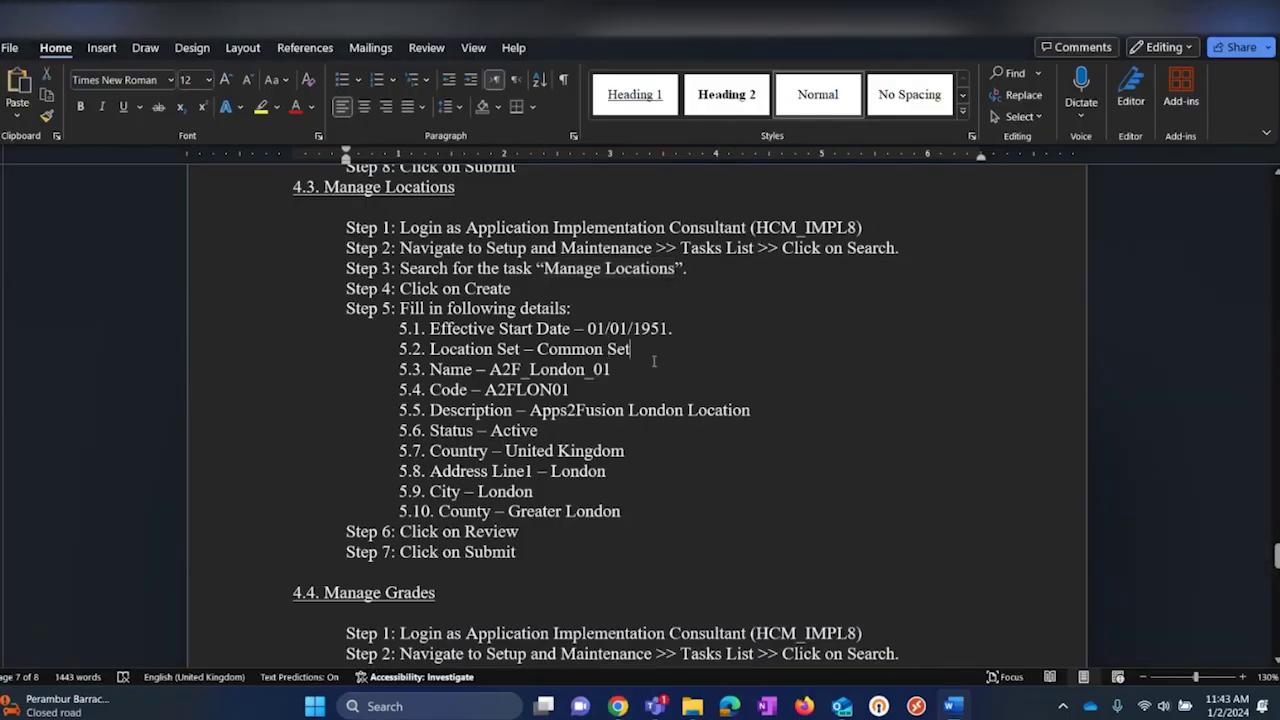
scroll(660, 360, "down", 1)
key("alt+Tab")
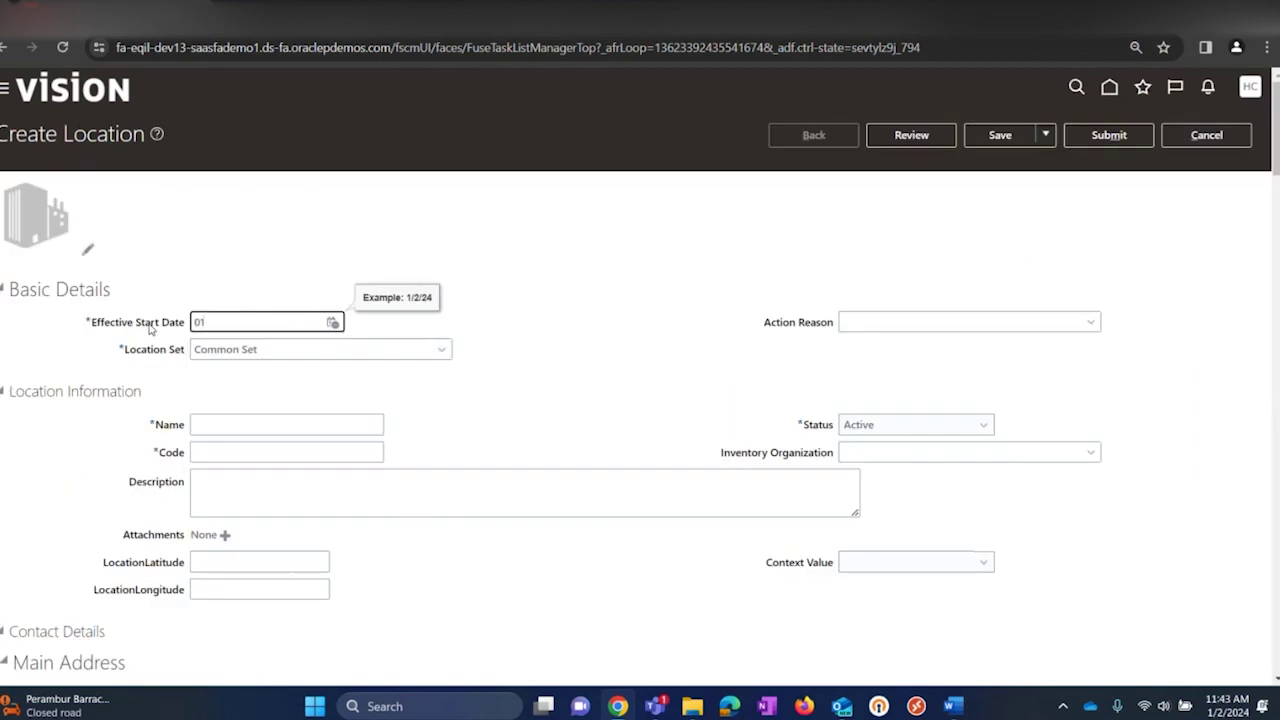
key("Tab")
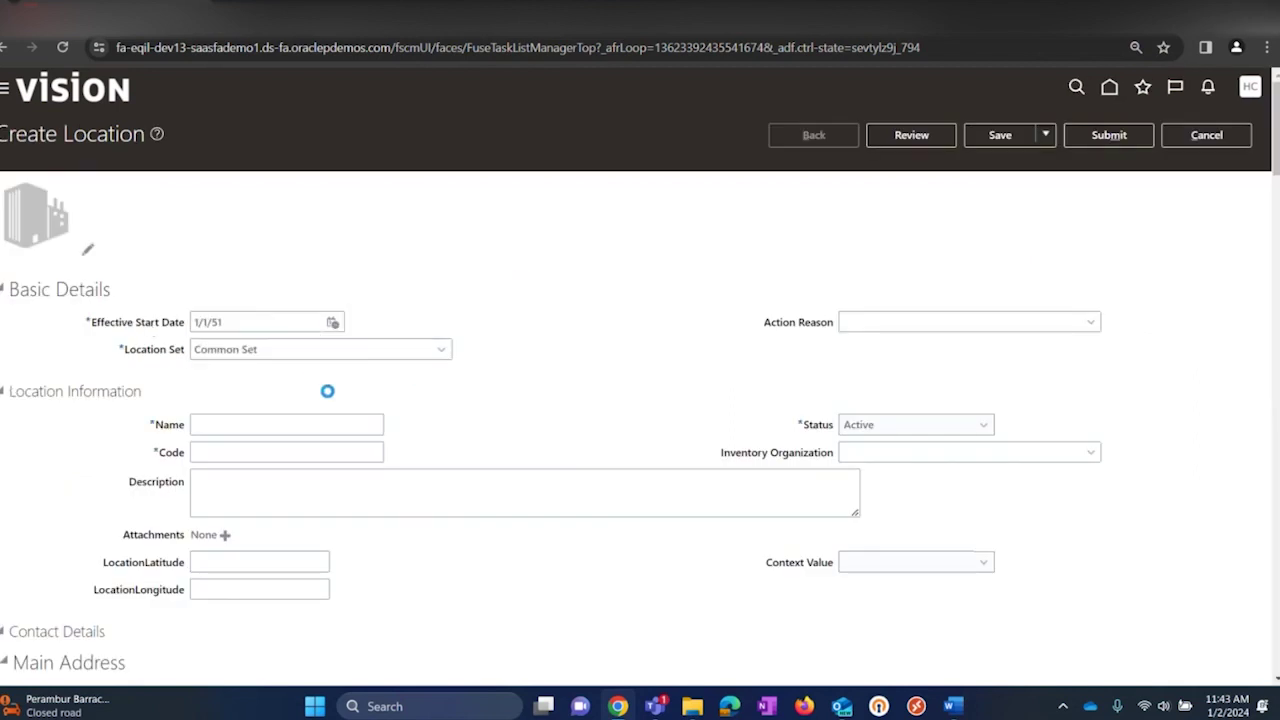
- Copy the location name A2F_London_01 from the Word guide into the Name field
left_click(314, 426)
key("alt+Tab")
left_click_drag(489, 316, 610, 316)
key("ctrl+c")
key("alt+Tab")
key("ctrl+v")
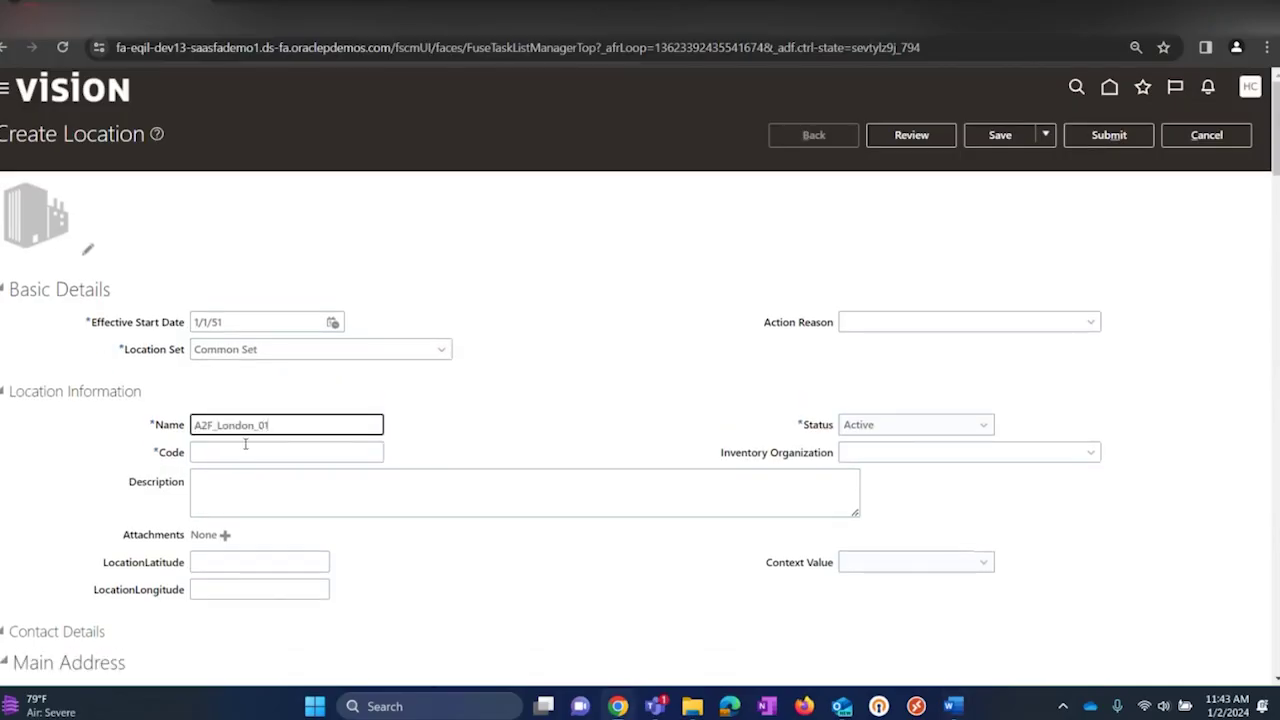
- Copy the location code A2FLON01 from the Word guide into the Code field
left_click(245, 448)
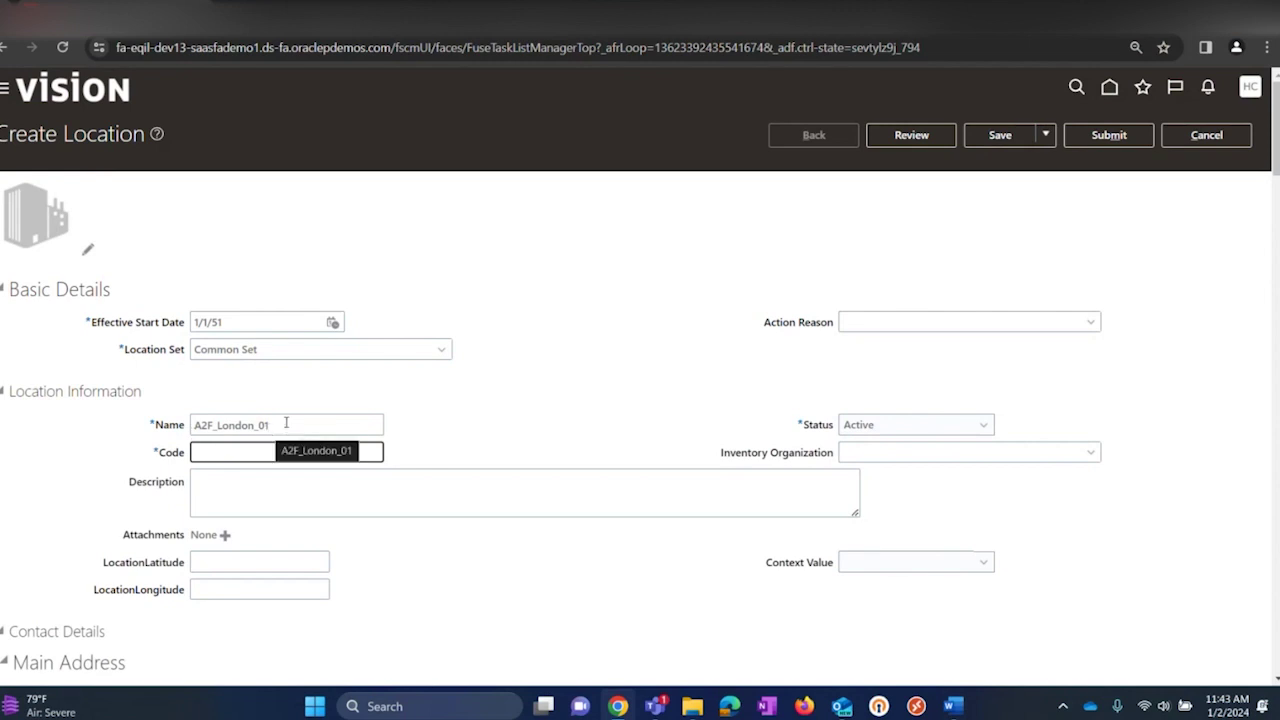
left_click(285, 425)
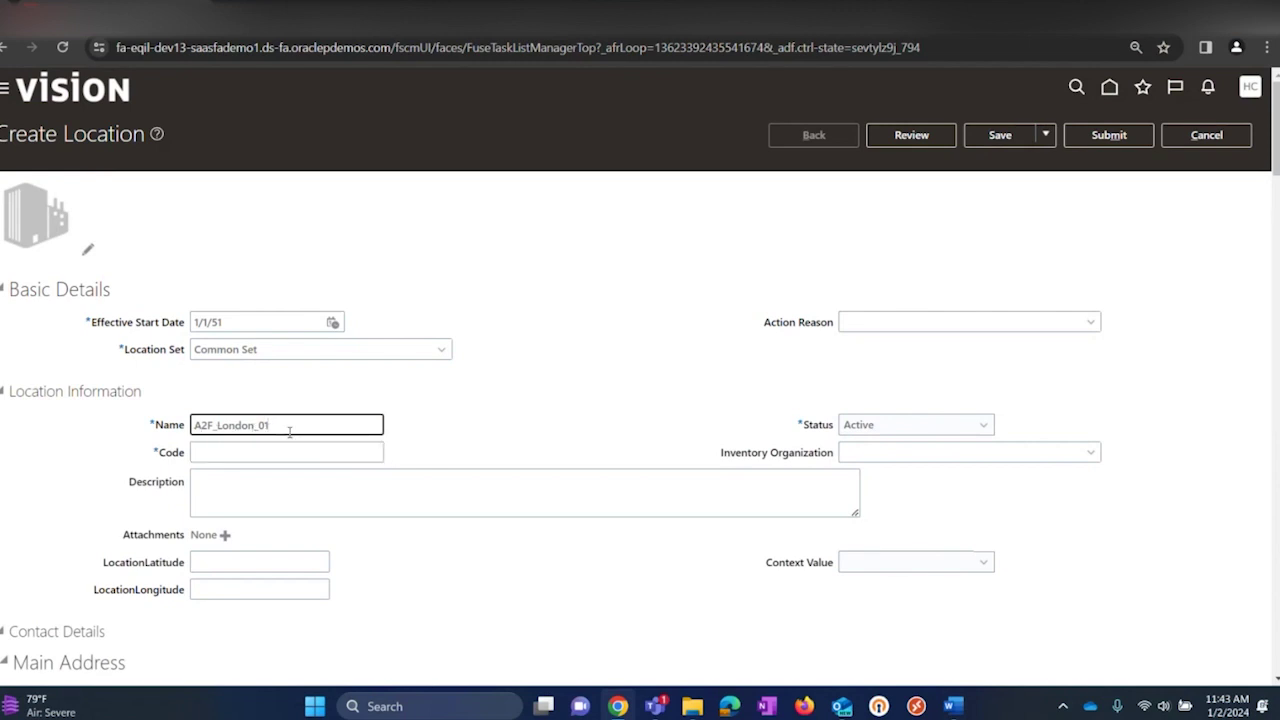
left_click(286, 451)
key("alt+Tab")
left_click_drag(487, 337, 570, 337)
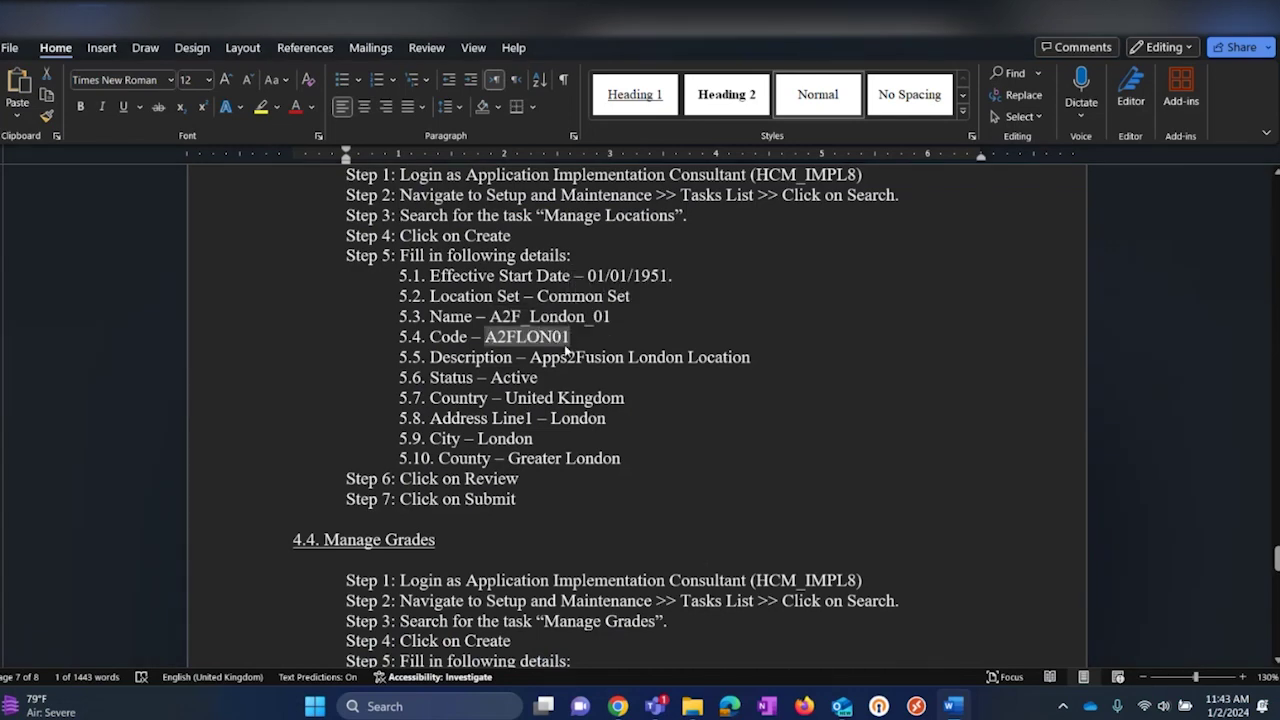
key("ctrl+c")
key("alt+Tab")
key("ctrl+v")
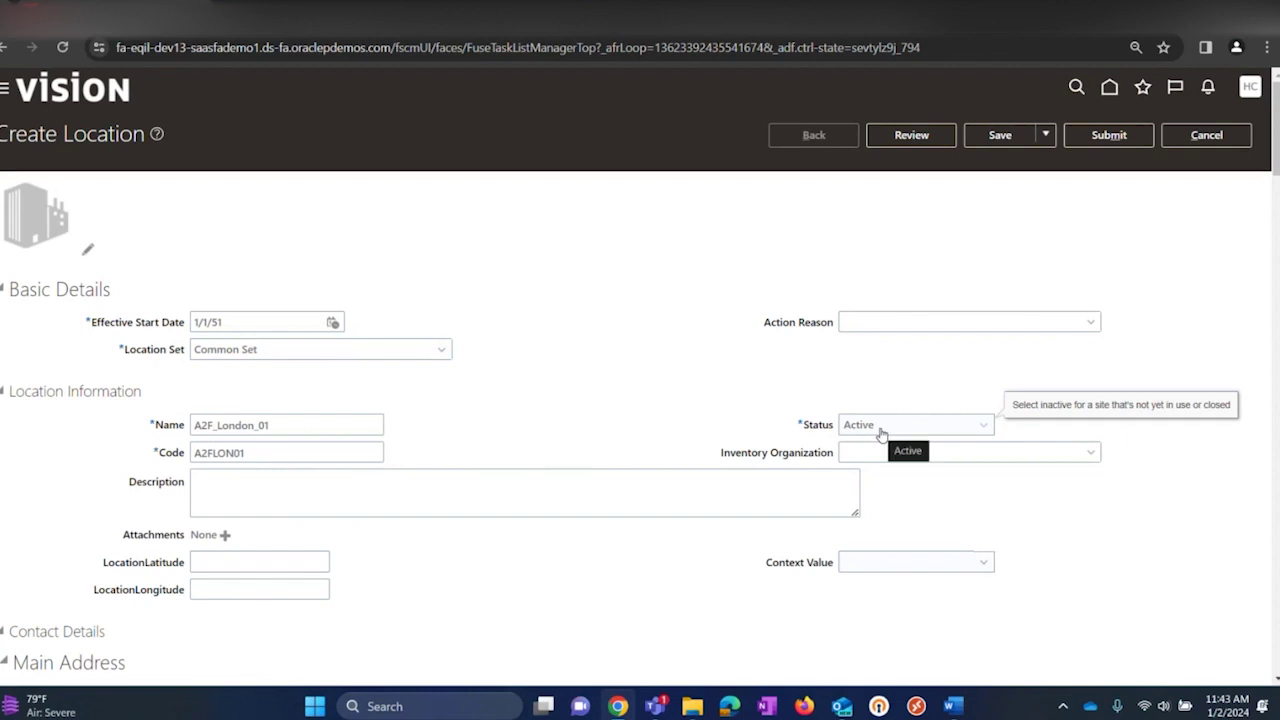
- Set the country of the location's main address to United Kingdom, as given in the Word guide
scroll(457, 471, "down", 2)
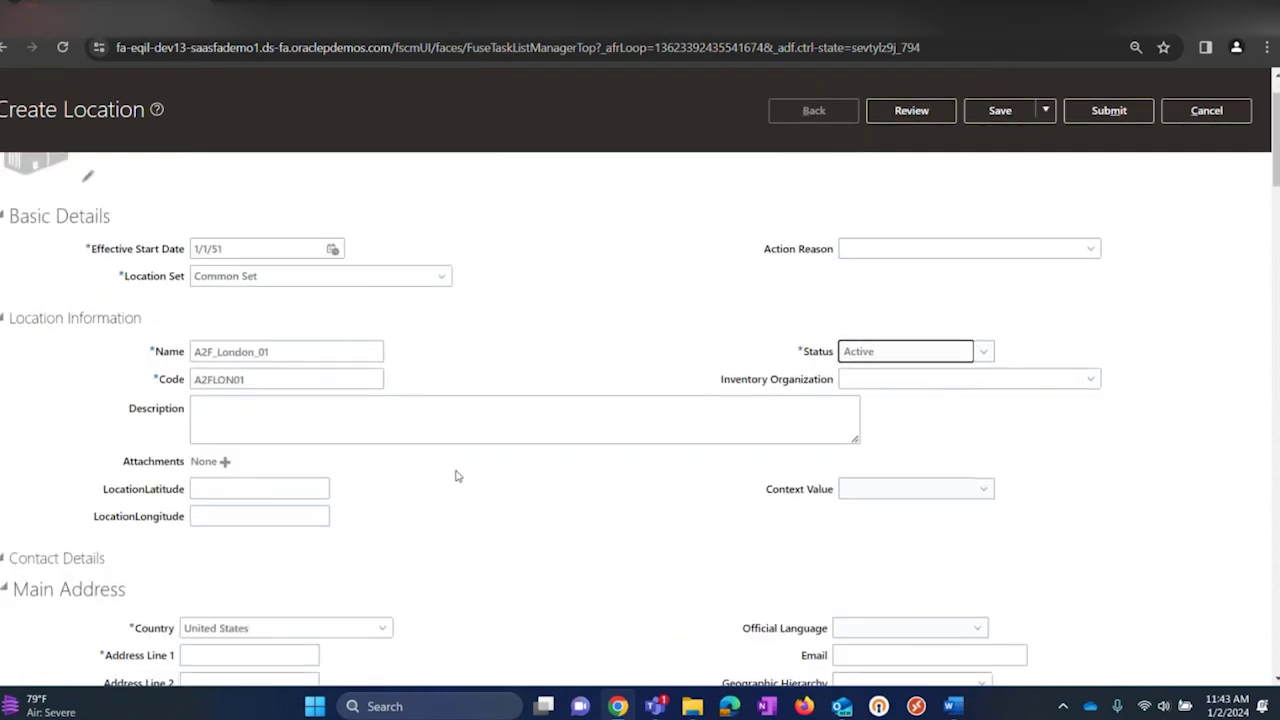
scroll(460, 472, "down", 5)
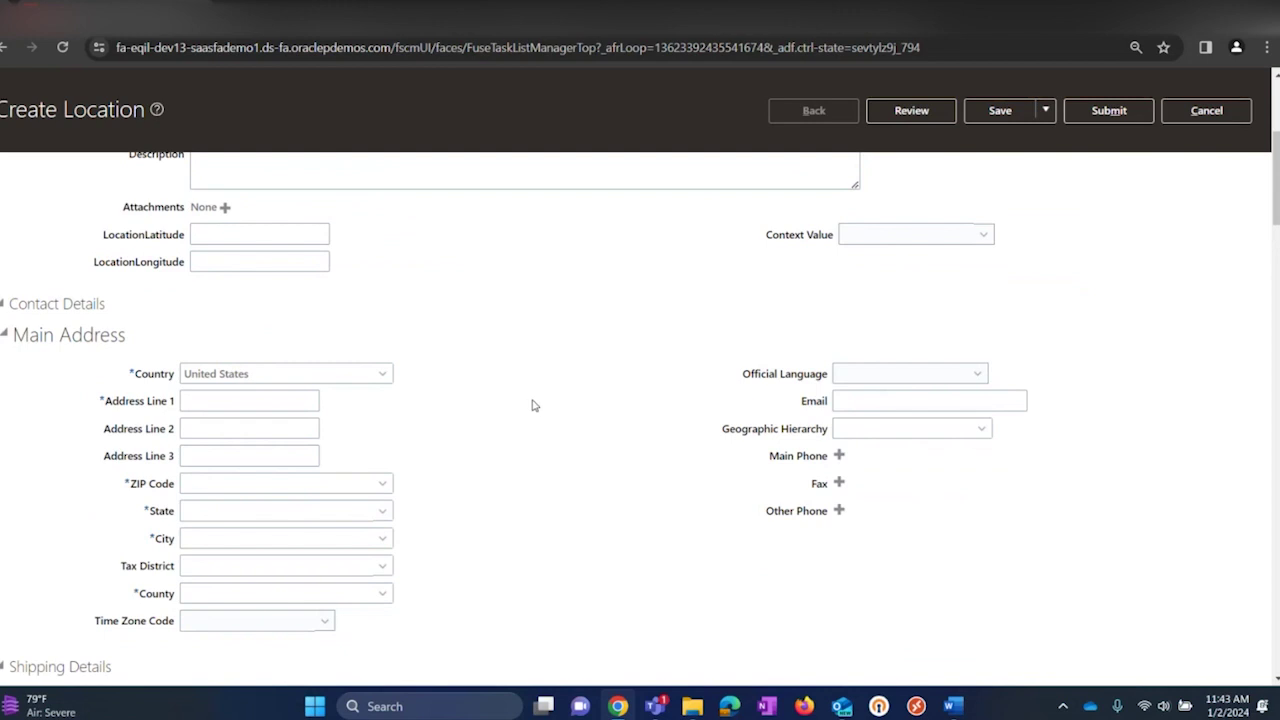
scroll(531, 403, "down", 2)
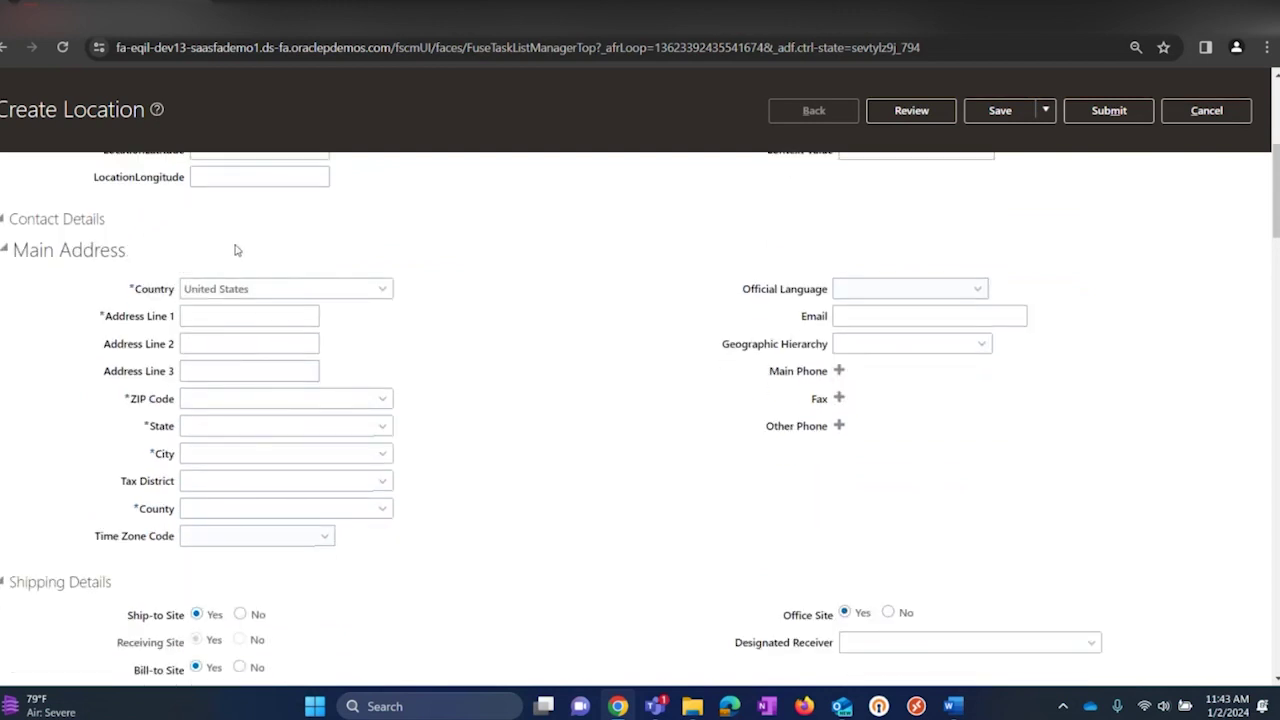
left_click_drag(135, 258, 10, 252)
left_click(273, 250)
key("alt+Tab")
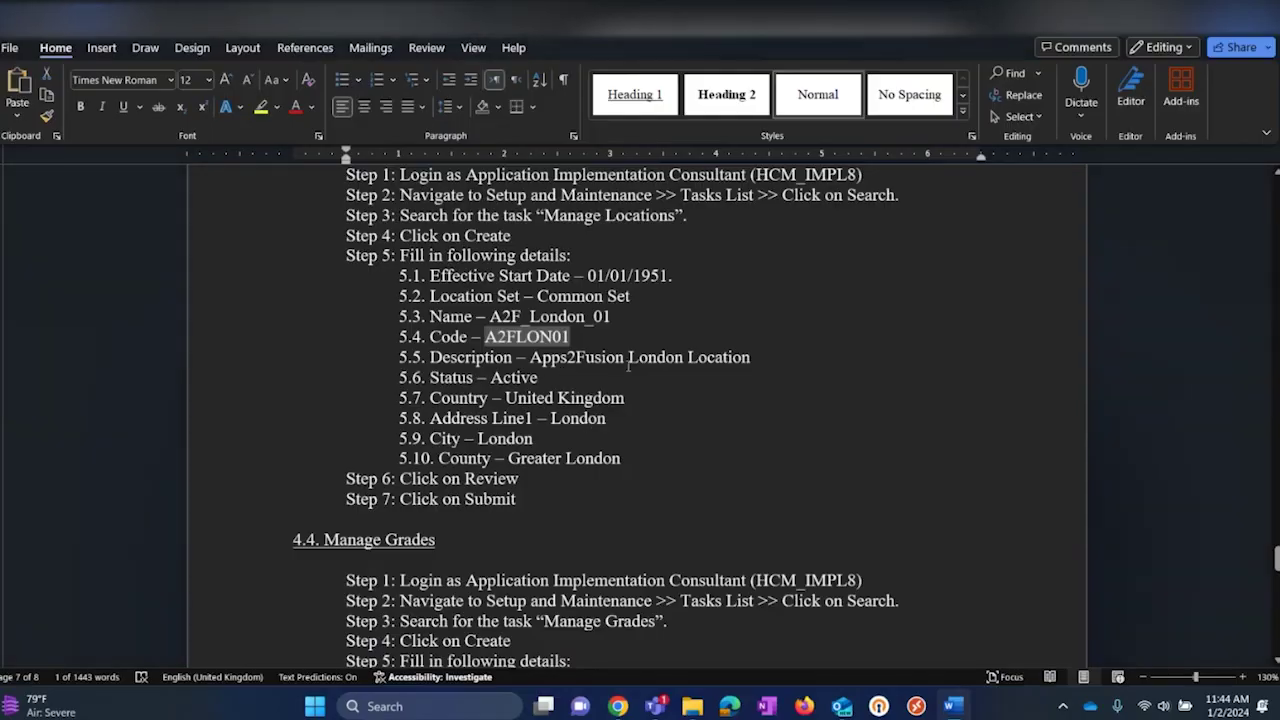
key("alt+Tab")
left_click_drag(278, 303, 166, 297)
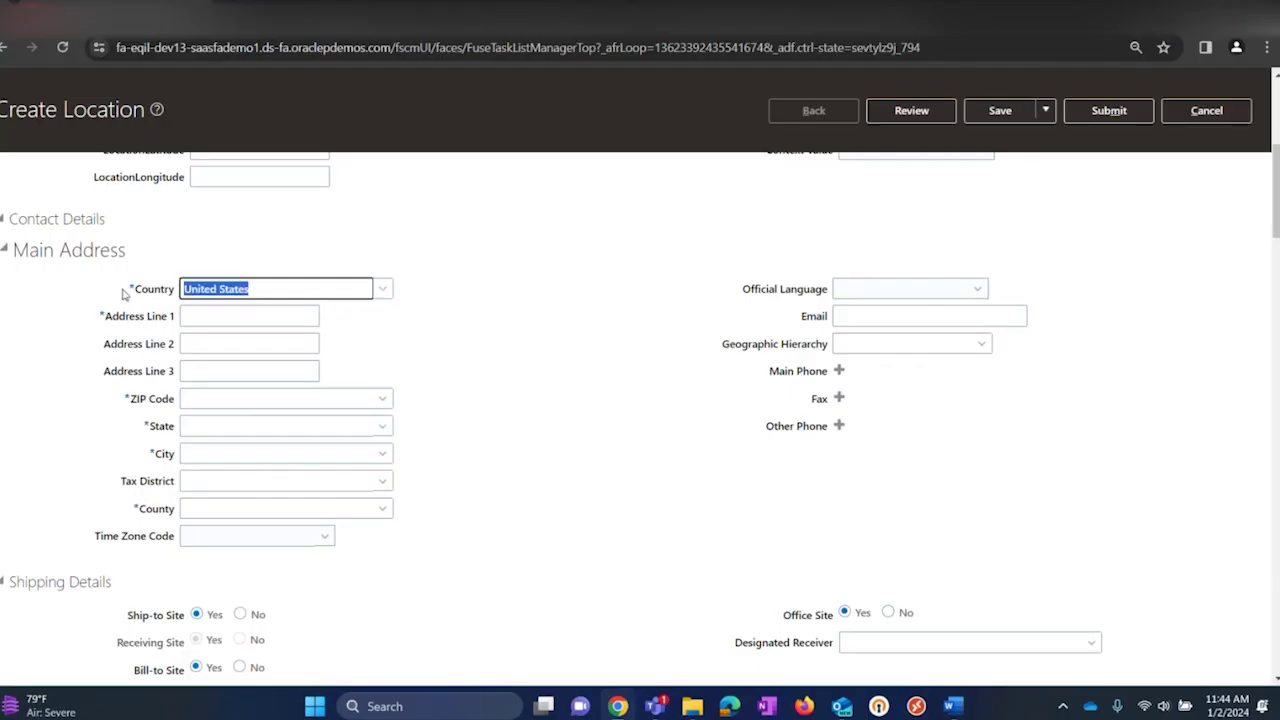
key("ctrl+v")
key("Tab")
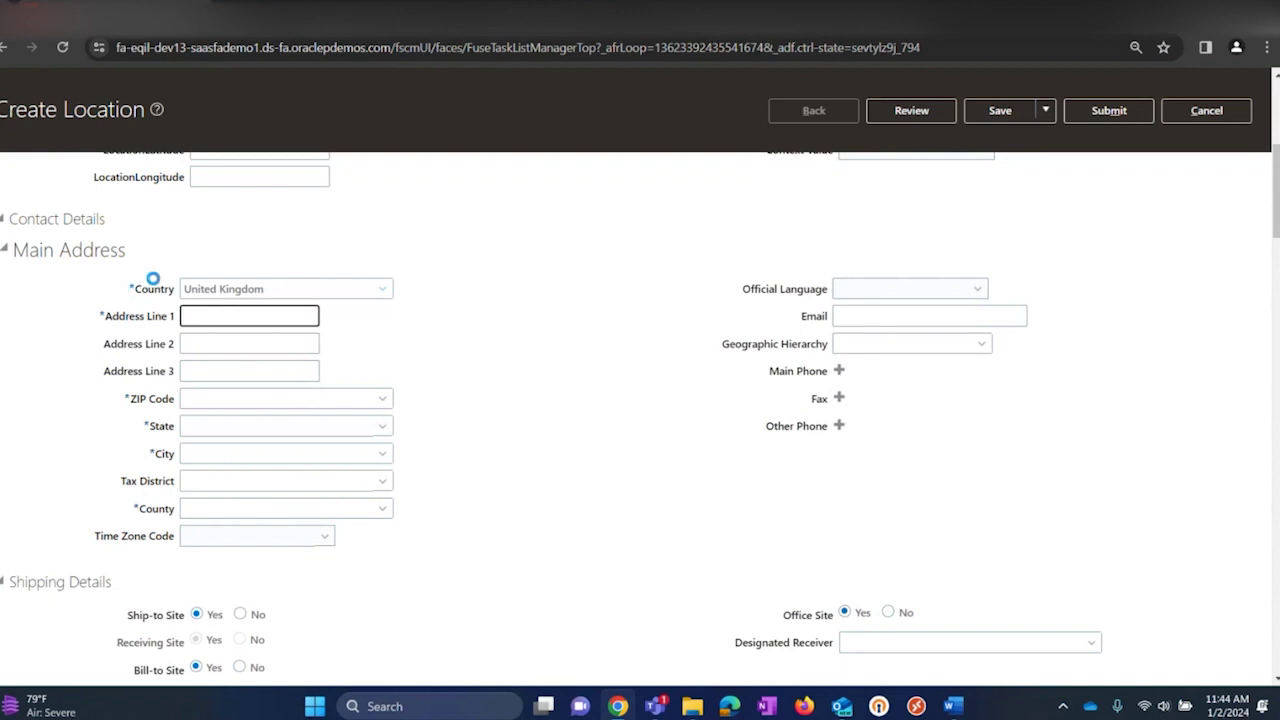
- Fill in the main address with London as Address Line 1, London as City or Town and Greater London as County
left_click(231, 313)
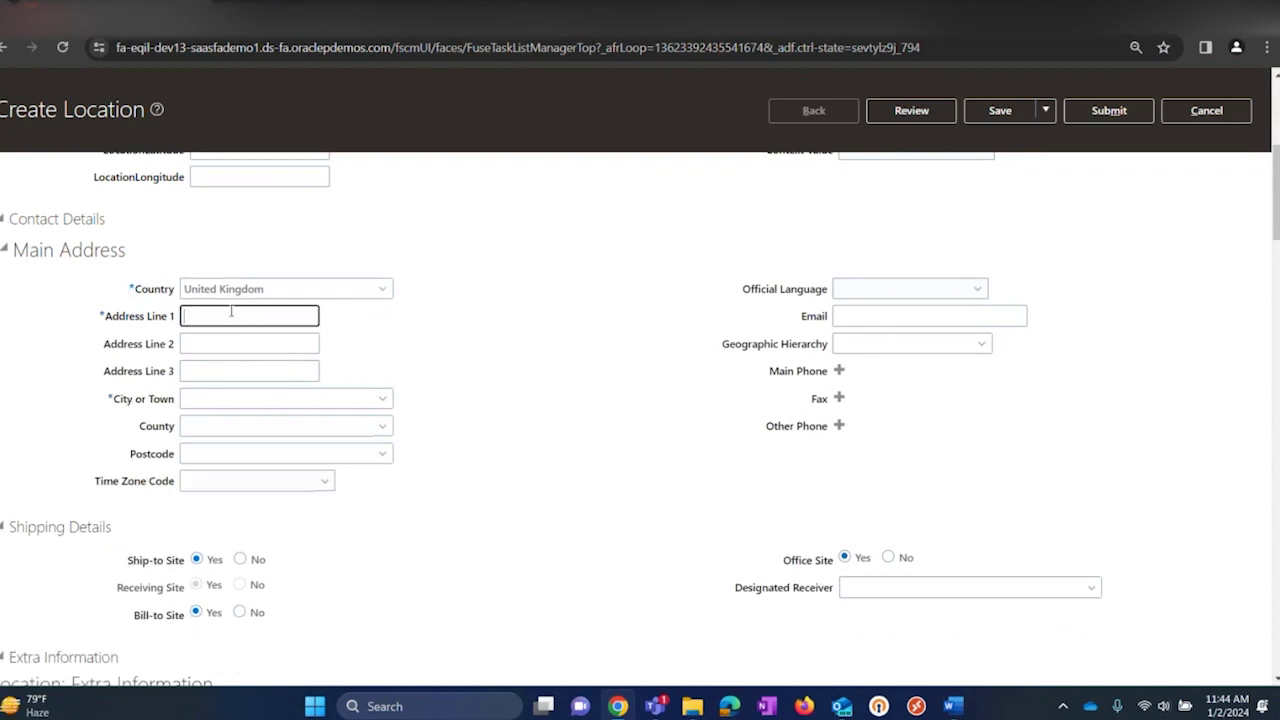
type("London")
key("Tab")
key("Tab")
key("Tab")
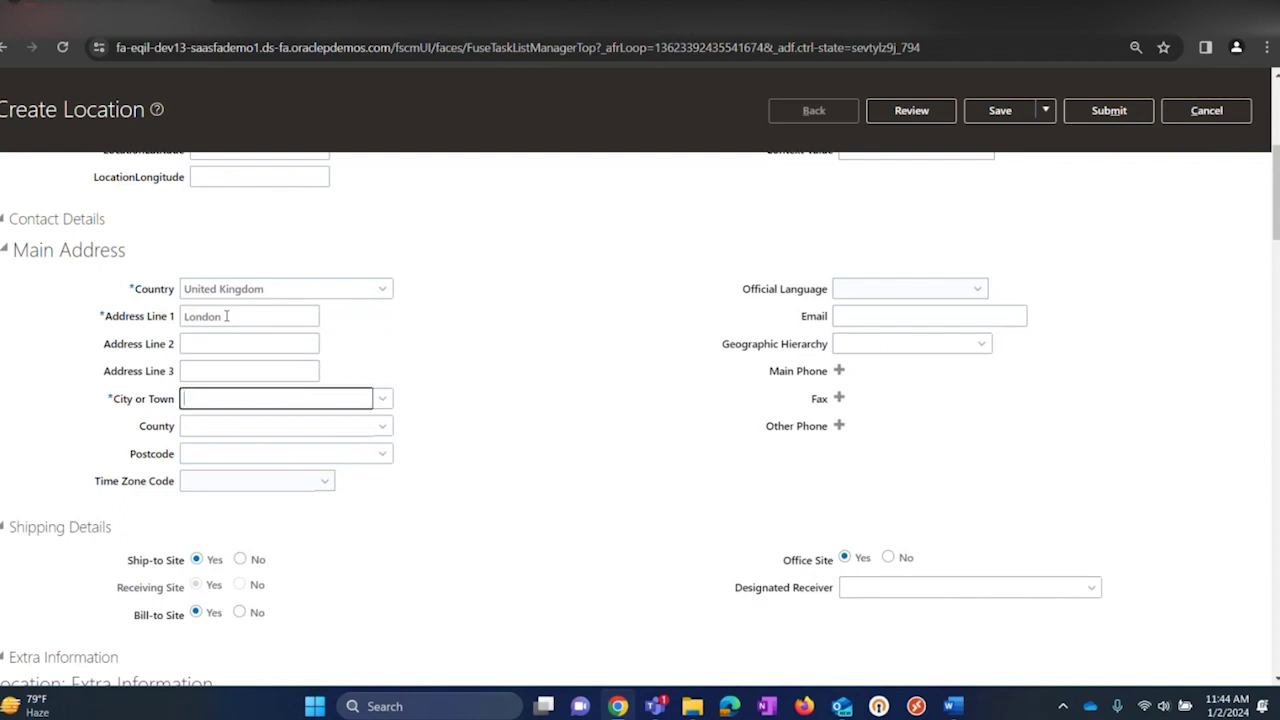
left_click(383, 399)
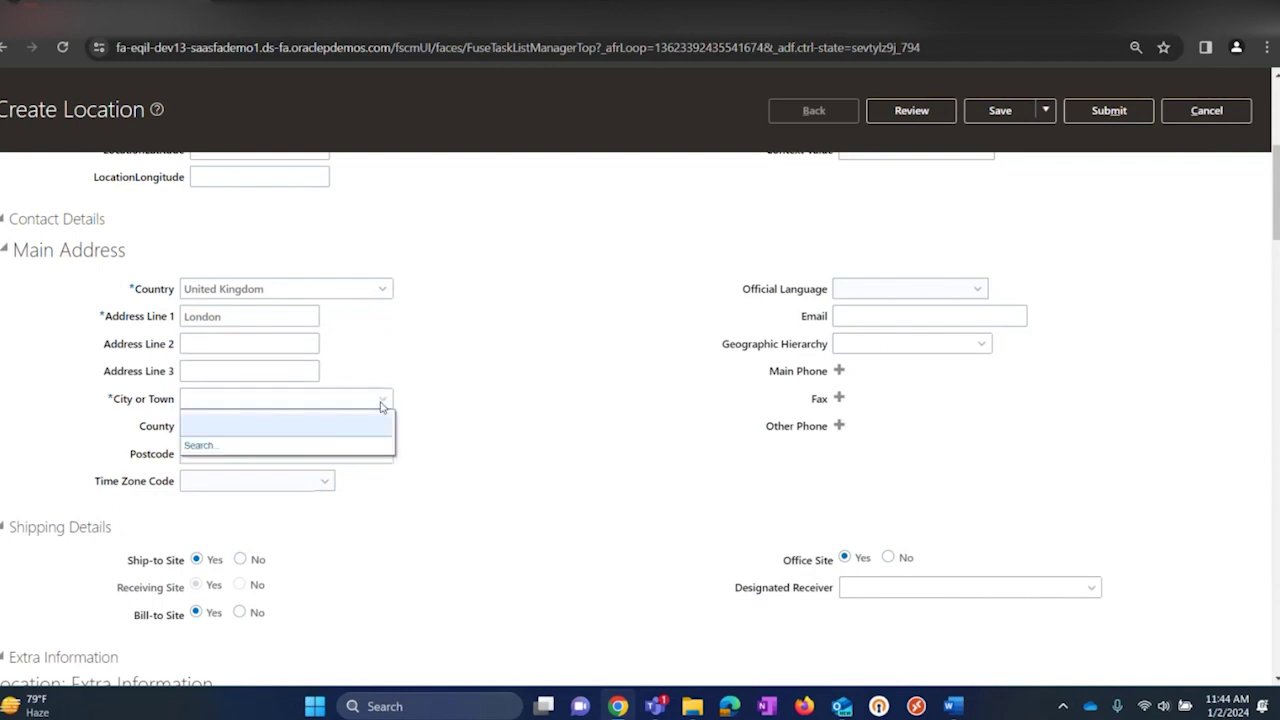
left_click(236, 446)
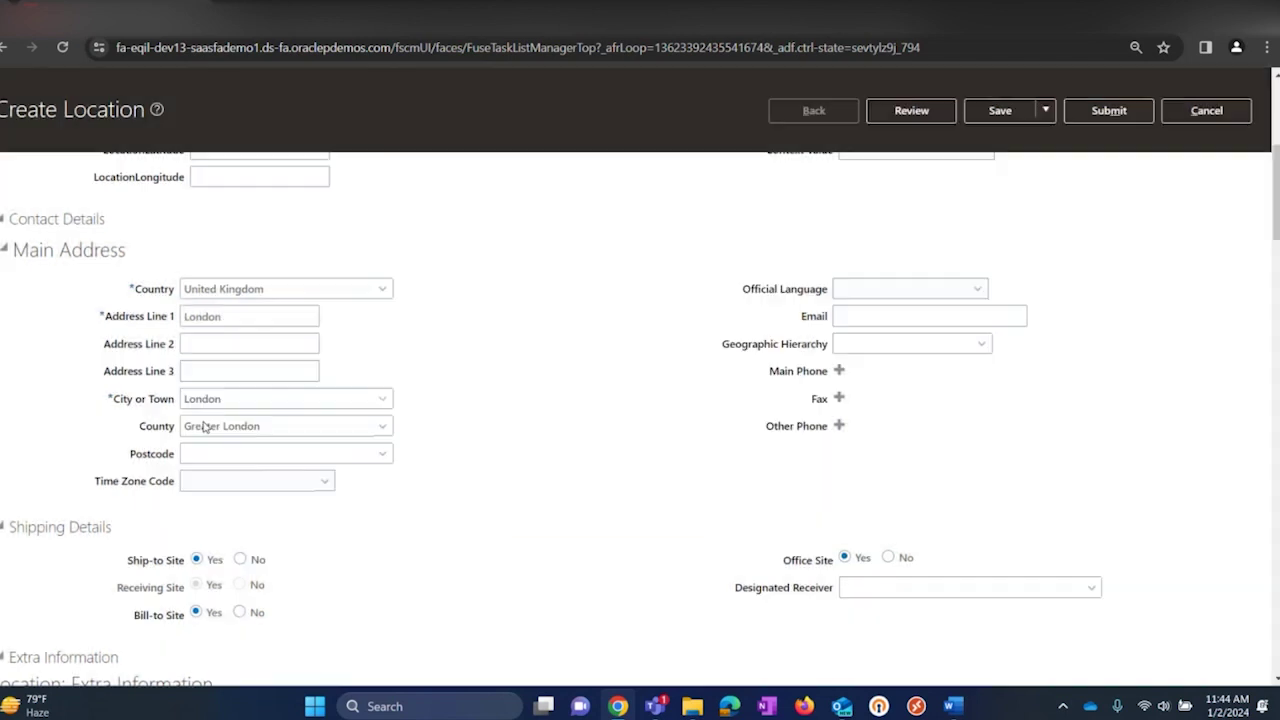
double_click(588, 380)
- Proceed to the review and submit the location, confirming the request
scroll(490, 400, "down", 15)
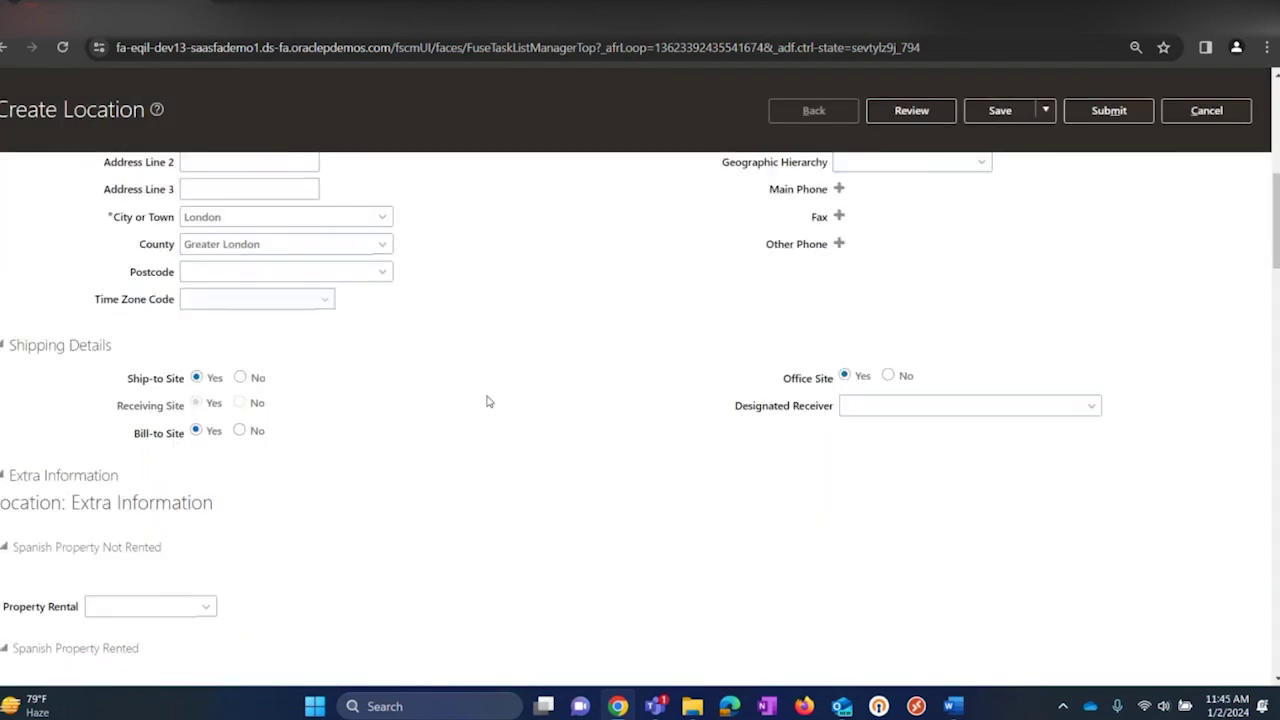
left_click(911, 110)
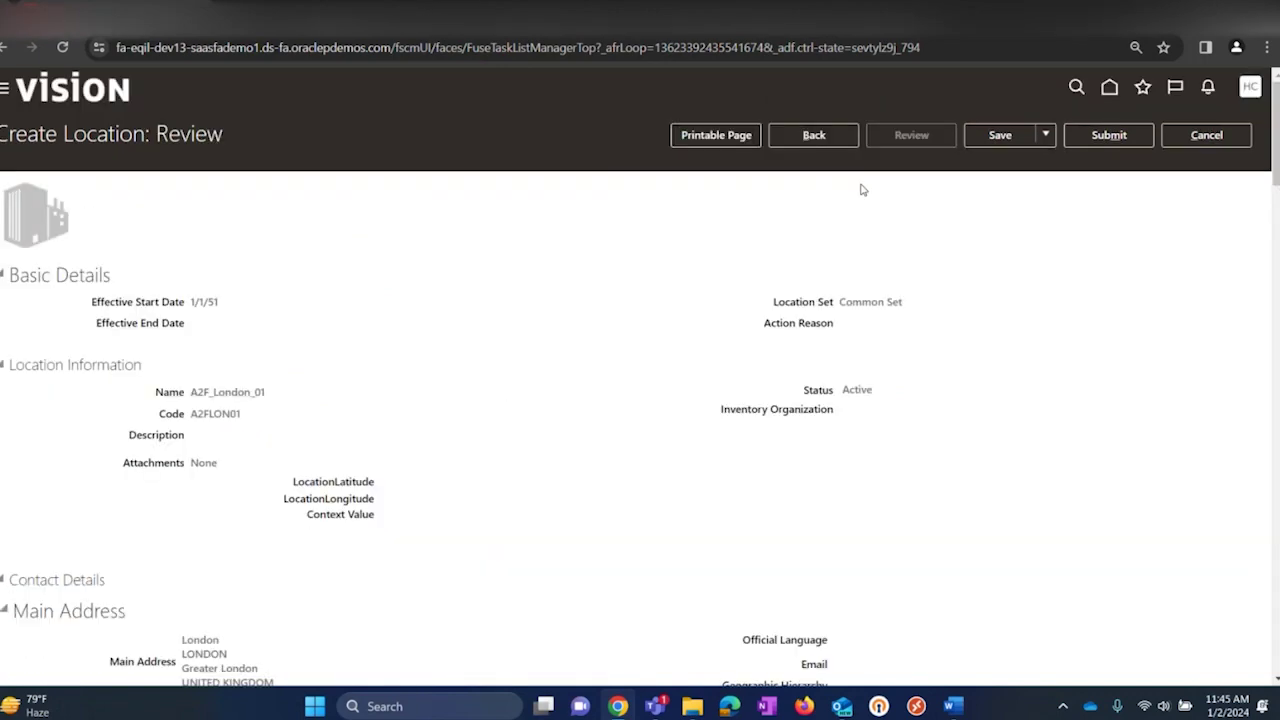
left_click(1105, 135)
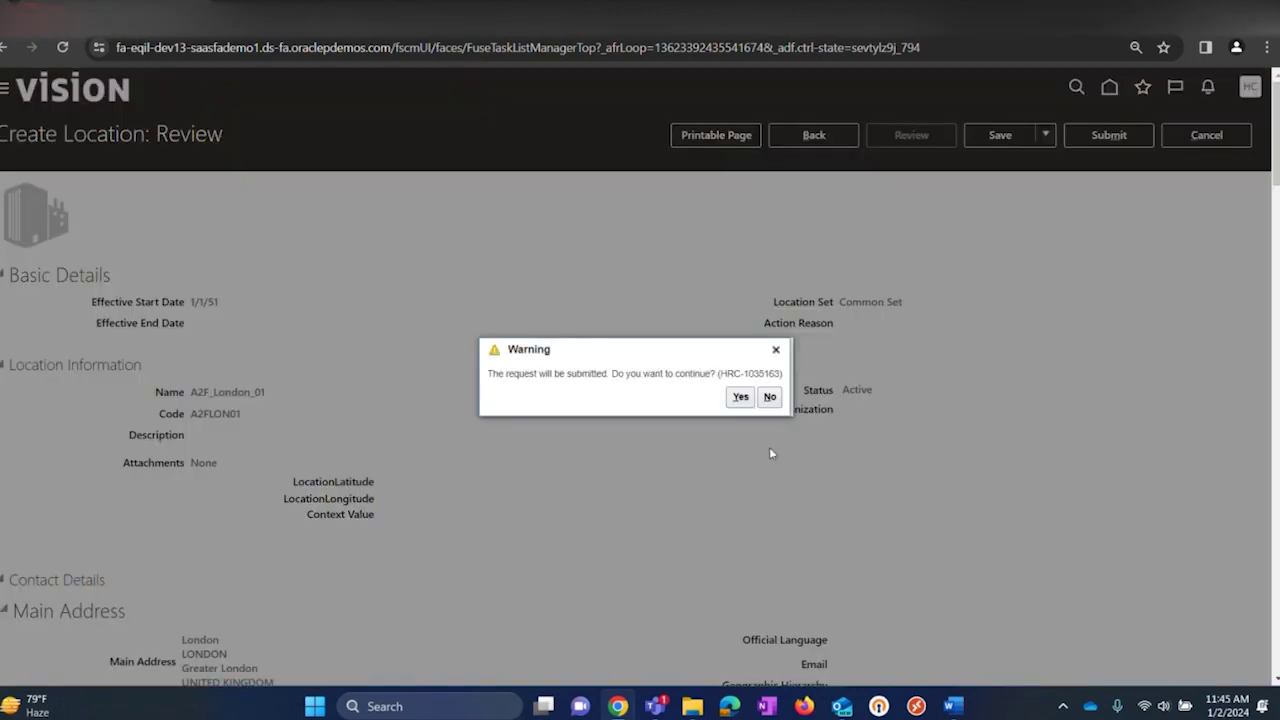
left_click(741, 400)
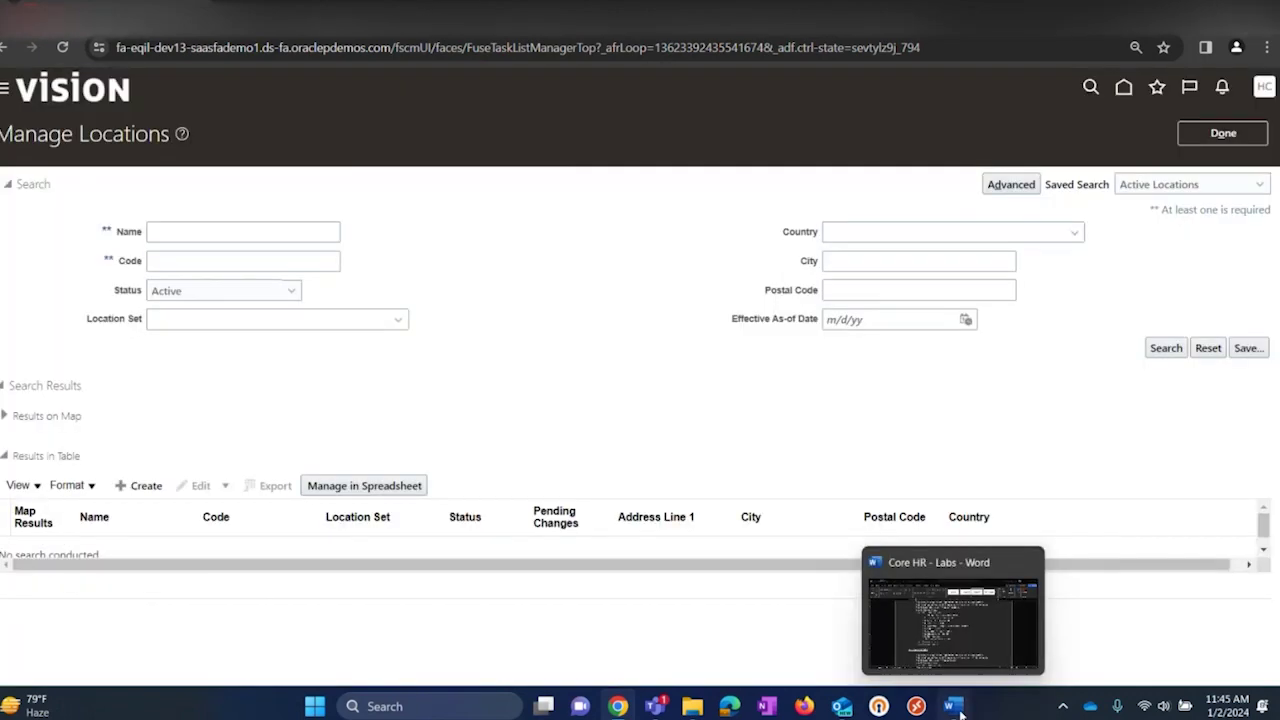
- Consult section 4.4 Manage Grades in the Word guide for the grade creation steps and field values
left_click(955, 706)
scroll(519, 432, "up", 2)
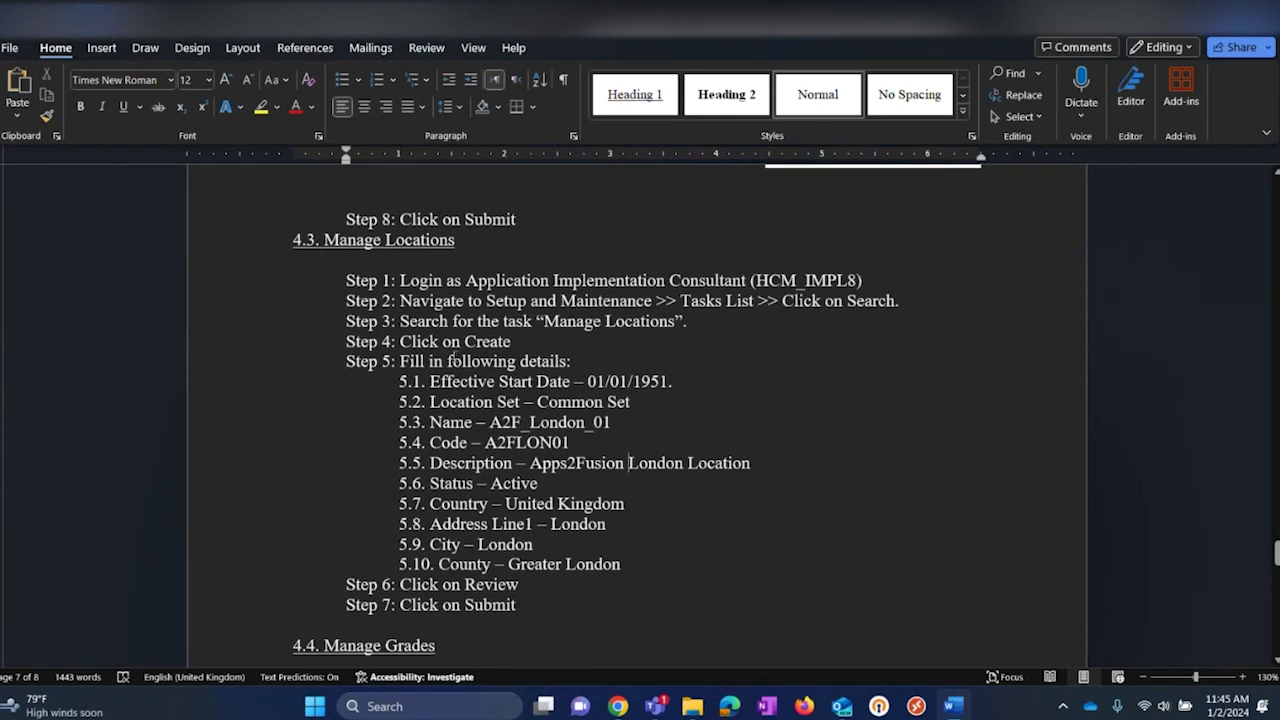
scroll(455, 358, "down", 7)
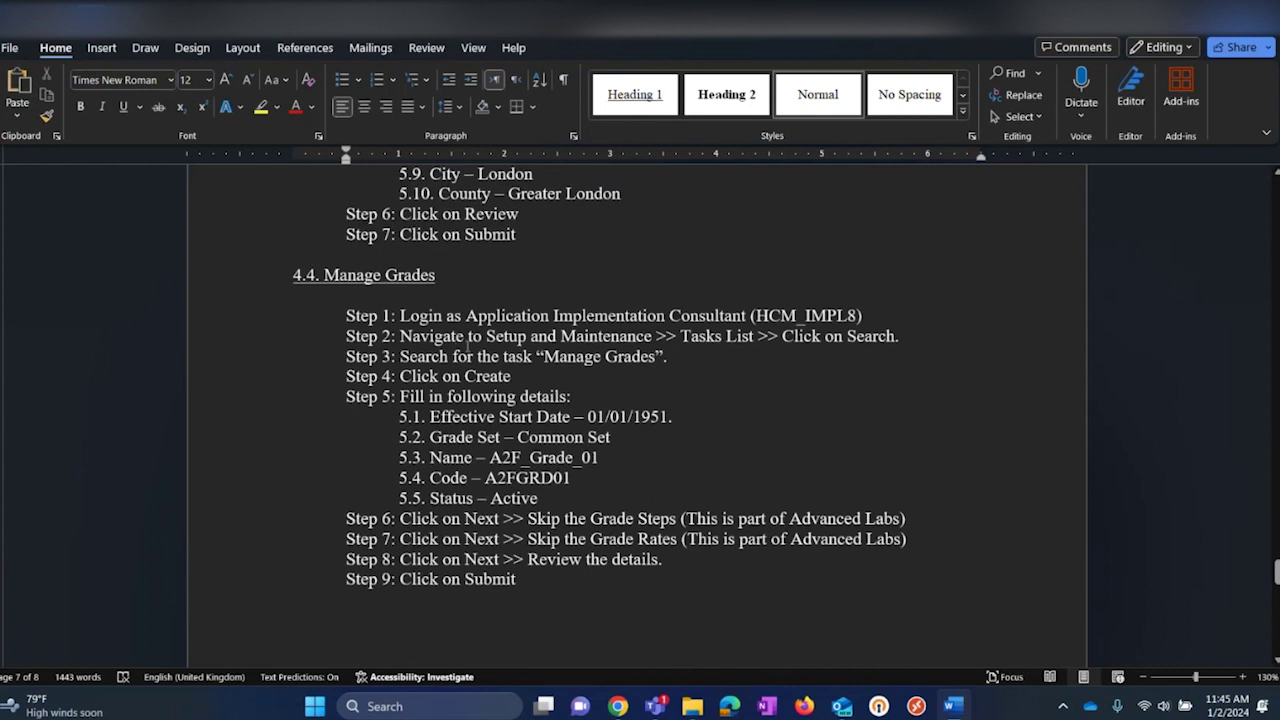
scroll(466, 345, "down", 1)
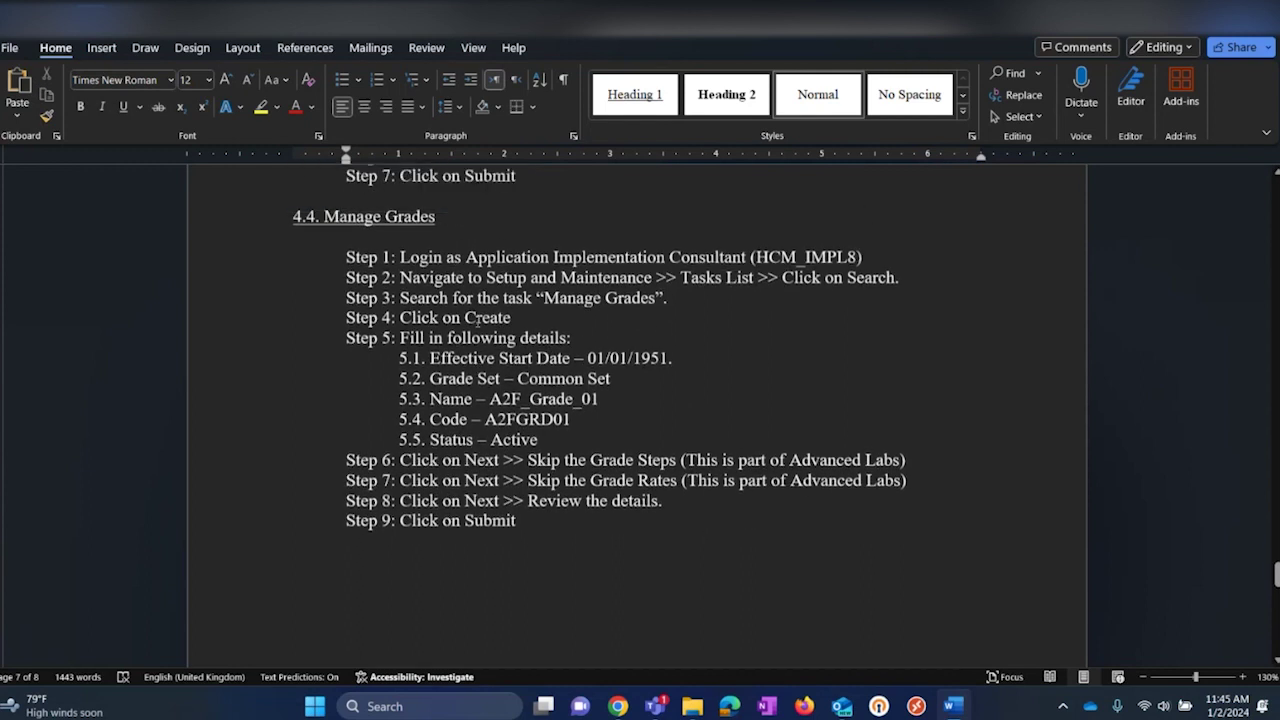
scroll(478, 320, "up", 1)
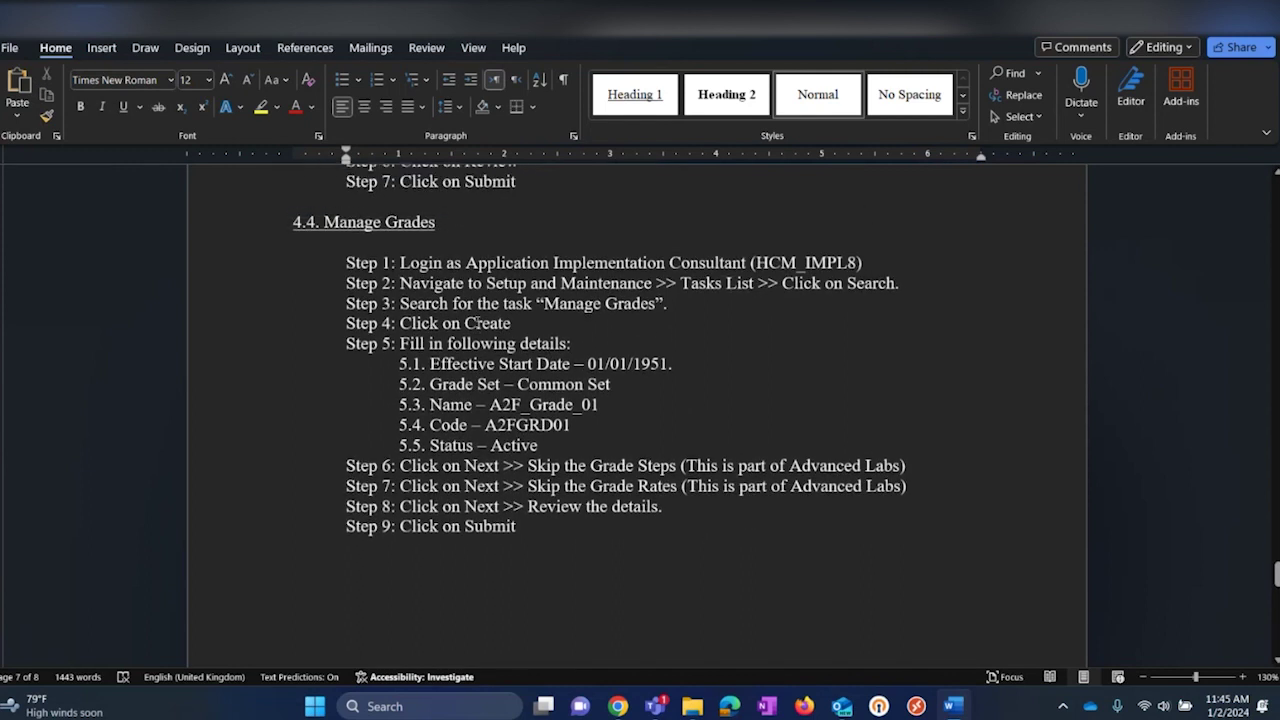
- Switch from the Word guide to Oracle Fusion in Chrome, search for Manage Grades in Setup and Maintenance and open that task
left_click(455, 221)
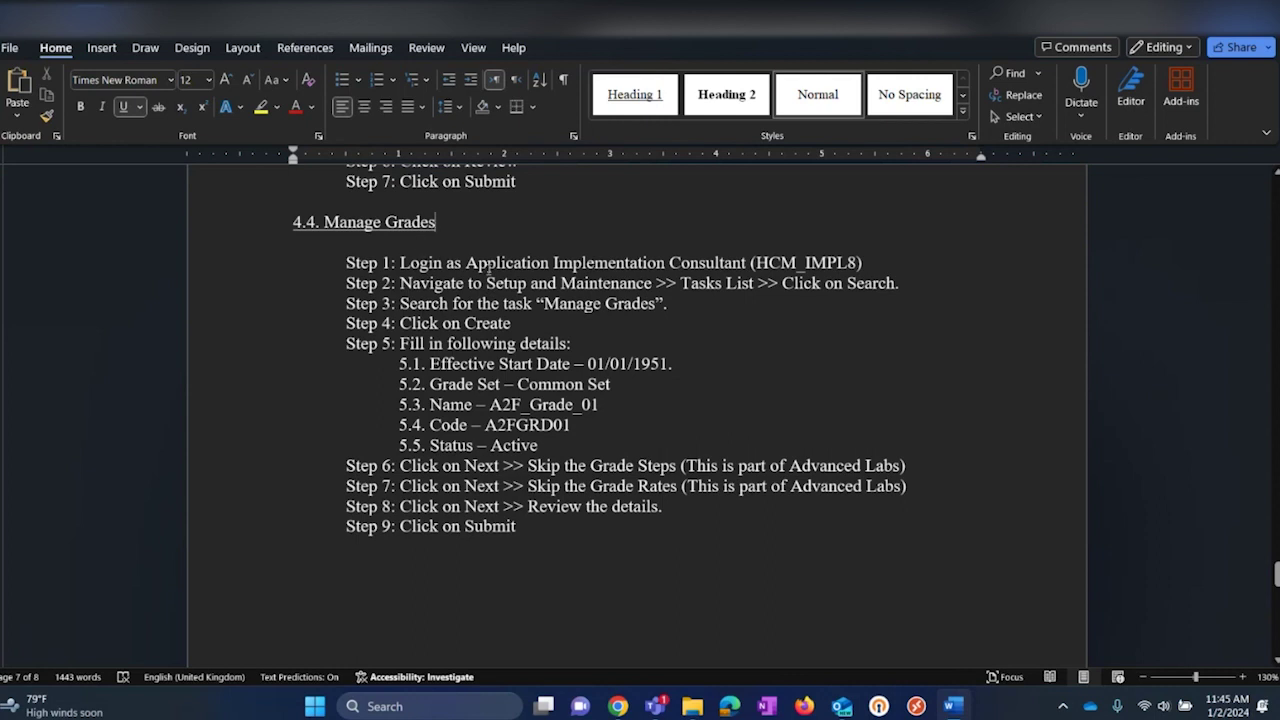
left_click(618, 706)
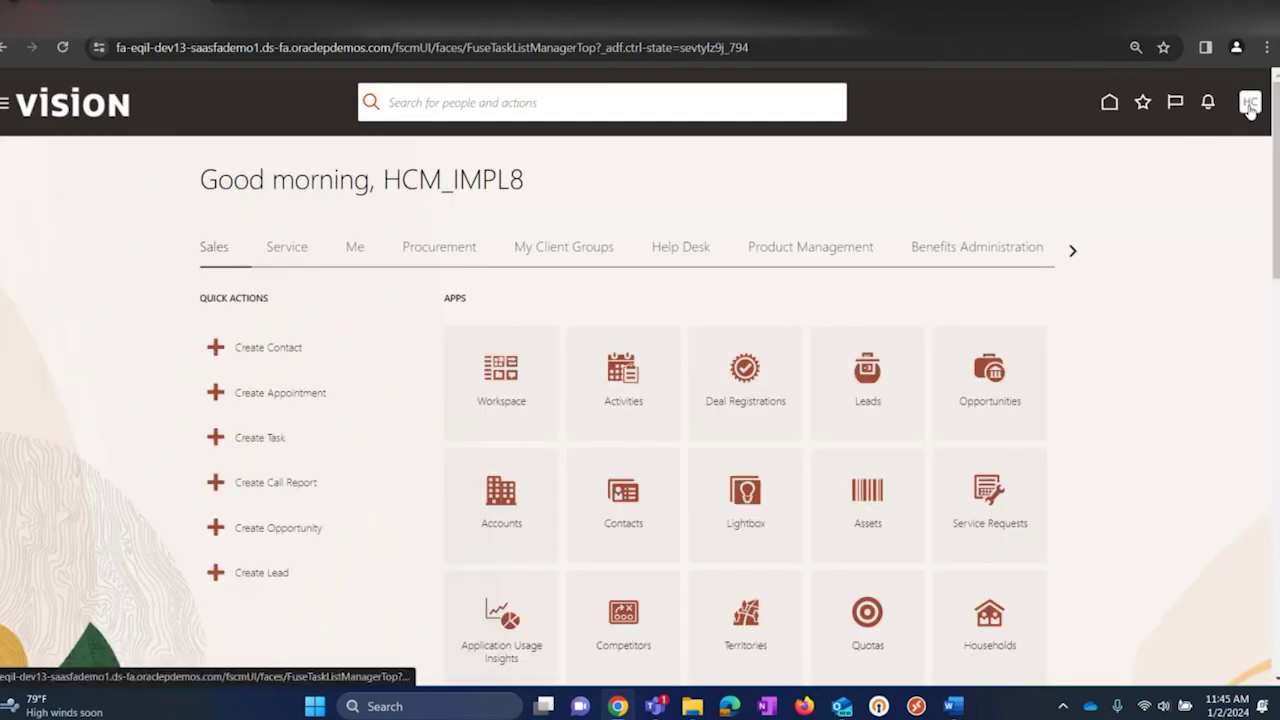
left_click_drag(384, 186, 540, 186)
left_click(590, 181)
left_click(1250, 102)
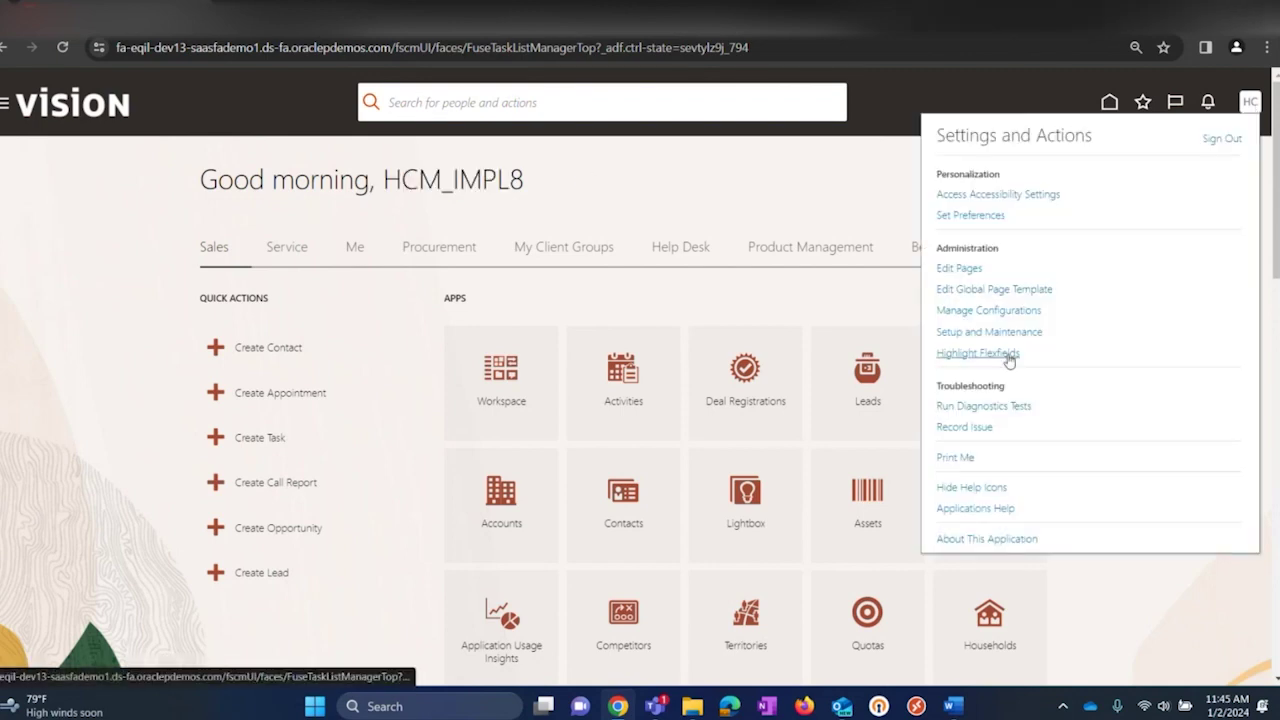
left_click(957, 334)
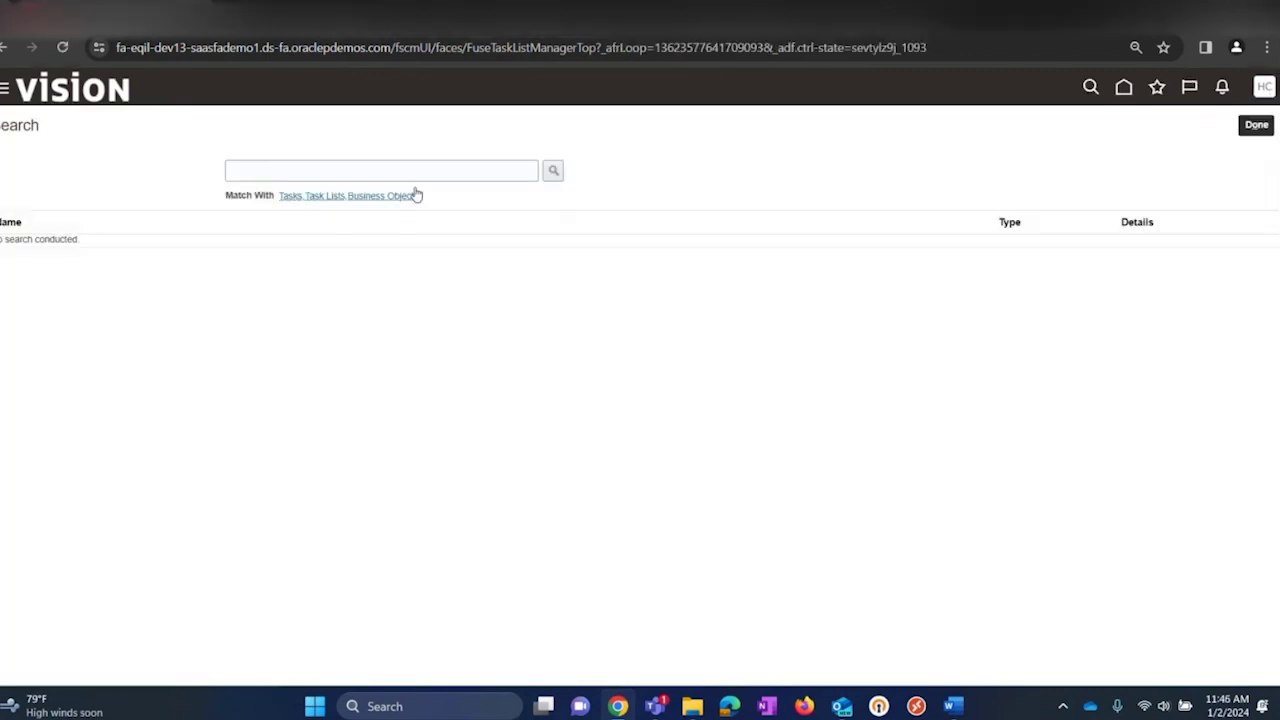
left_click(443, 170)
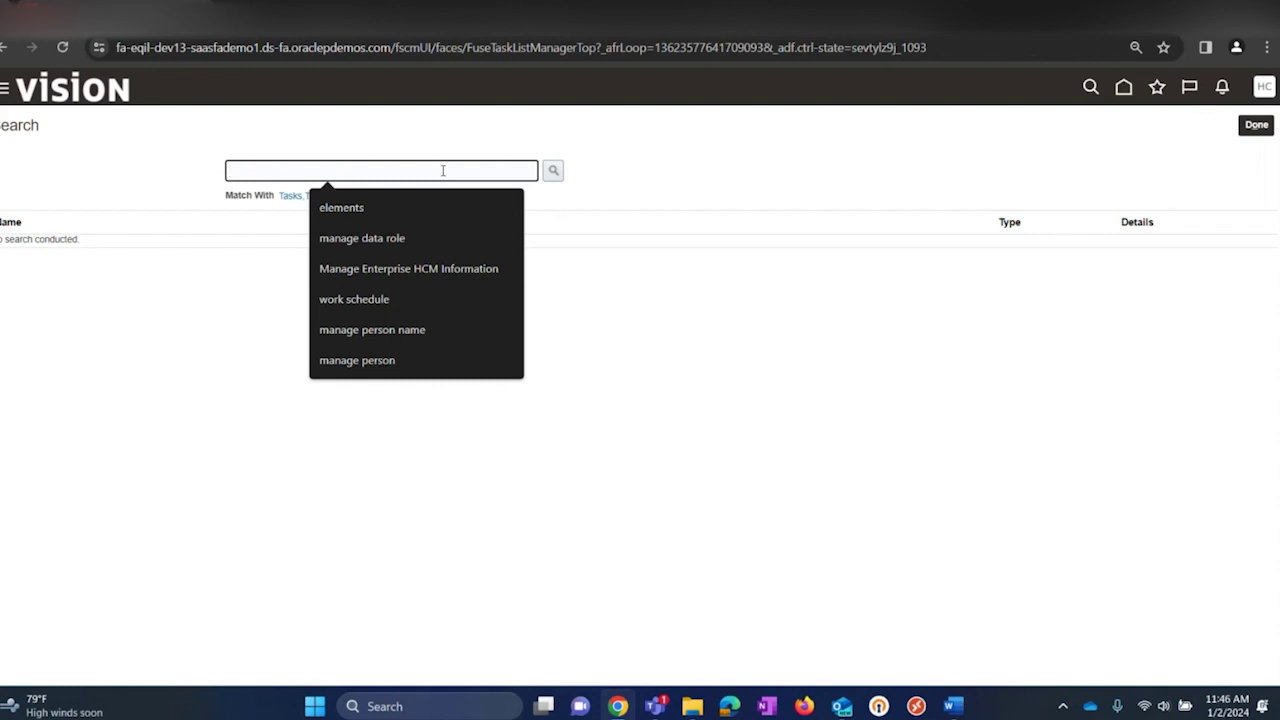
type("Manage Gra")
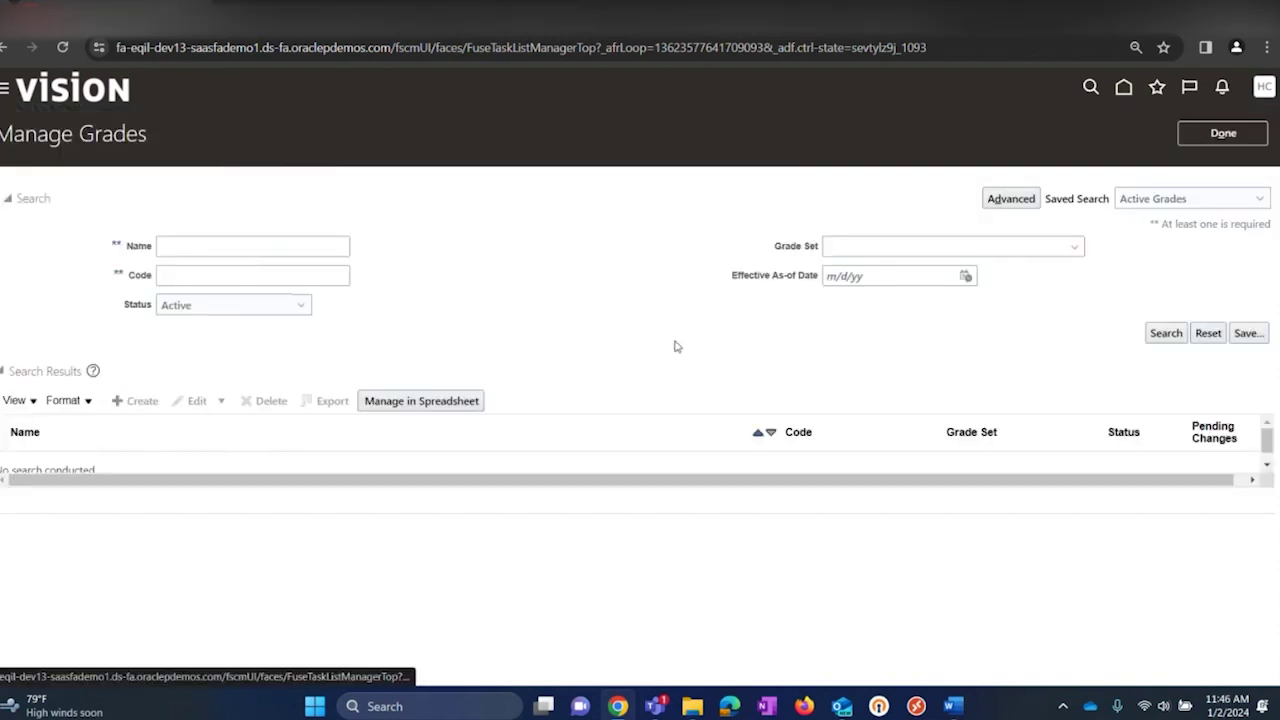
- Start creating a new grade and set its effective start date to 1/1/51, as given in the Word guide
key("alt+Tab")
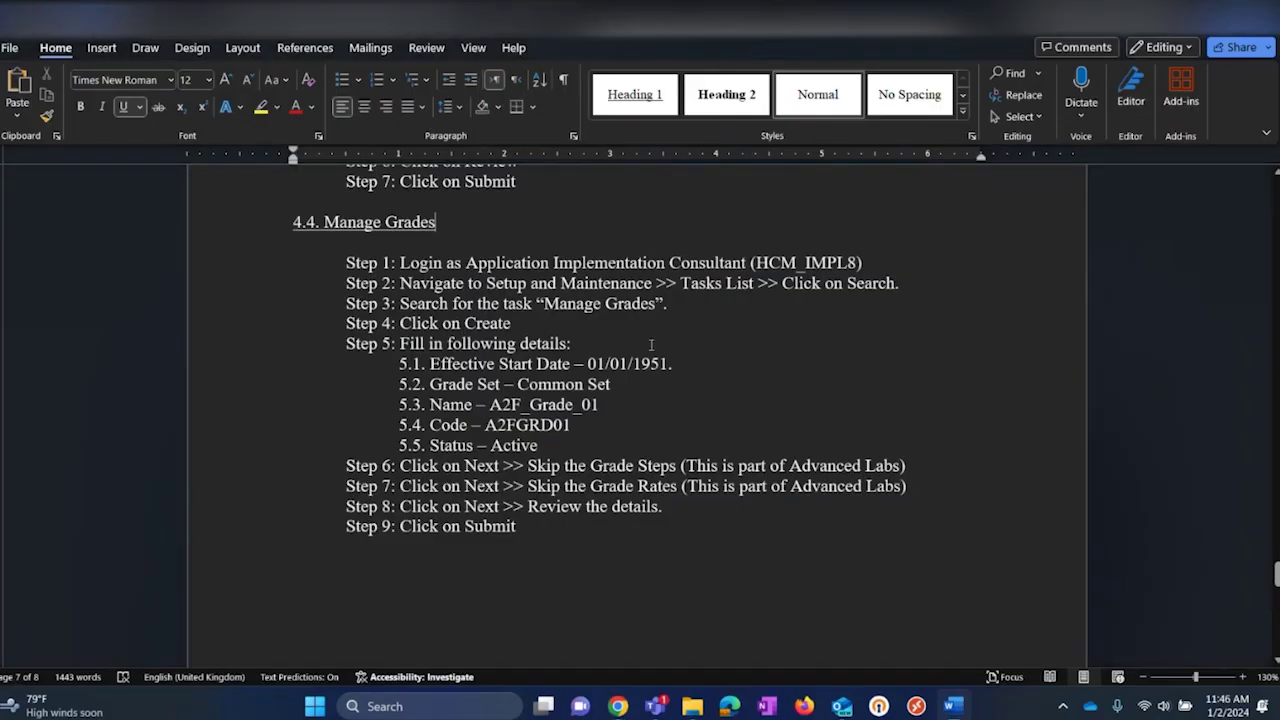
key("alt+Tab")
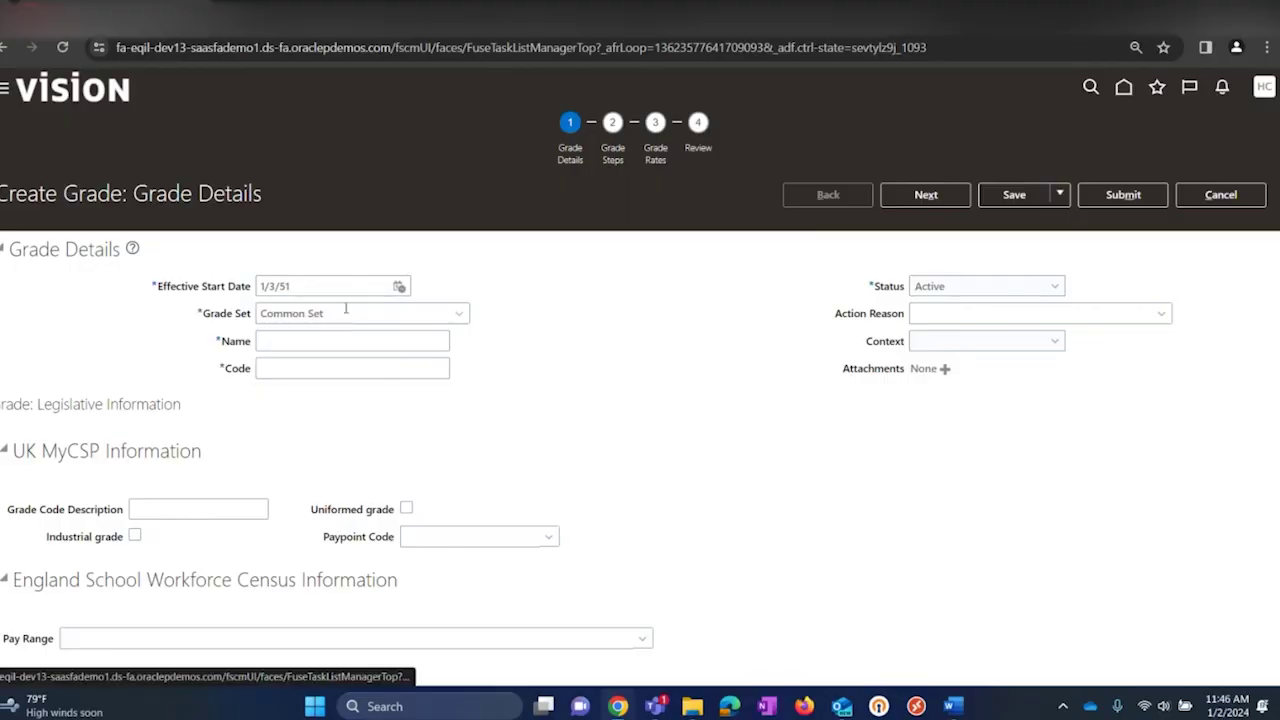
left_click_drag(338, 289, 195, 283)
type("01/01/")
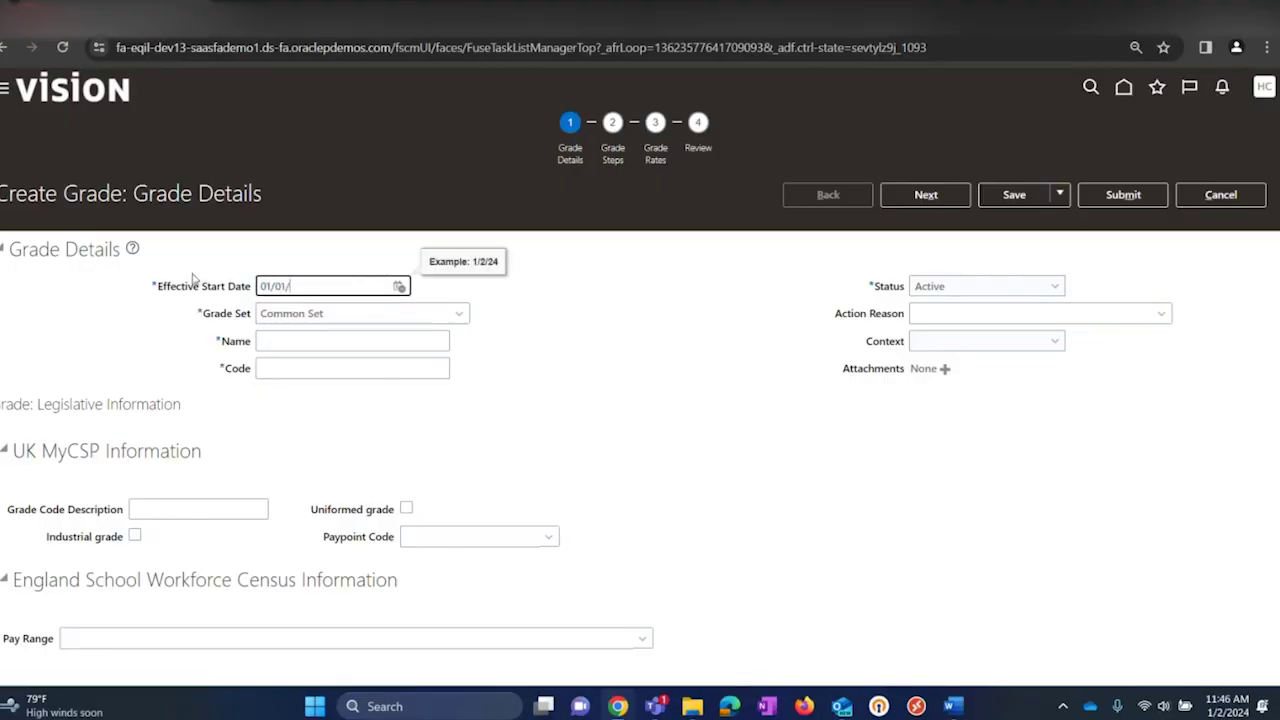
type("51")
key("Tab")
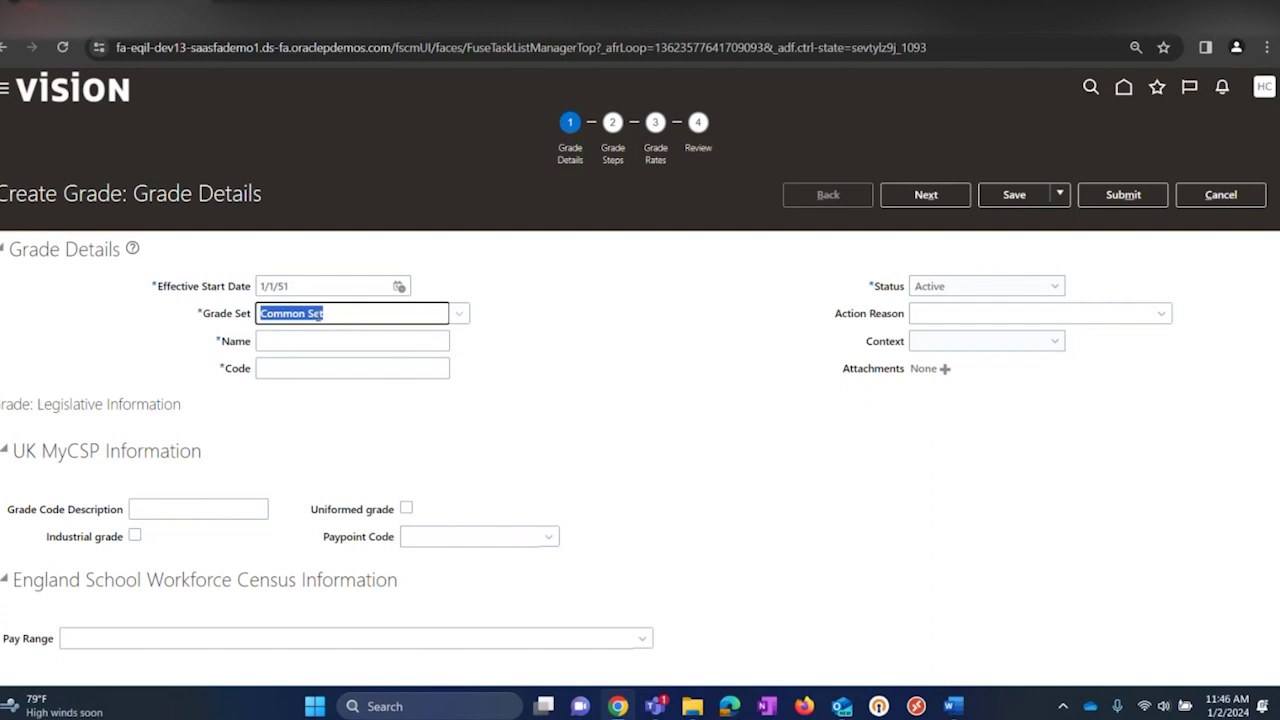
- Enter A2F_Grade_01 as the grade's name, copied from the Word guide
left_click(371, 340)
key("alt+Tab")
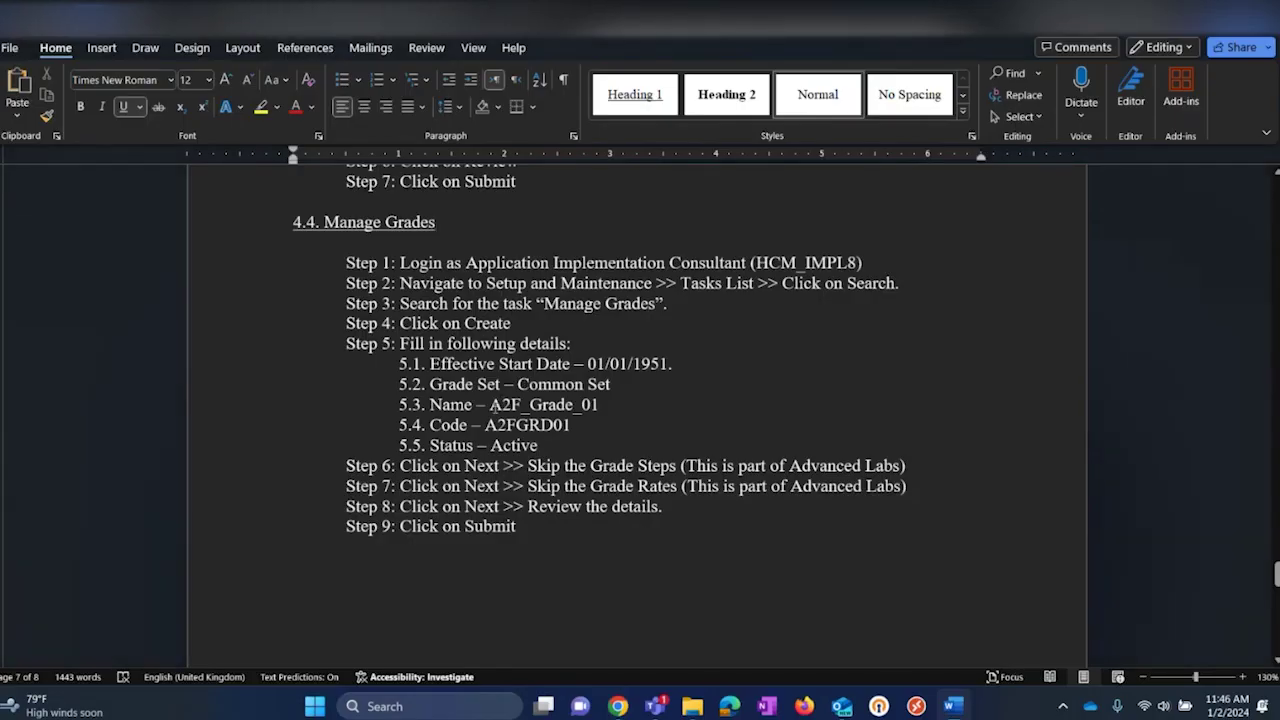
left_click_drag(491, 405, 598, 405)
key("ctrl+c")
key("alt+Tab")
key("ctrl+v")
- Enter A2FGRD01 as the grade's code, copied from the Word guide
left_click(340, 364)
key("alt+Tab")
left_click_drag(485, 425, 570, 427)
key("ctrl+c")
key("alt+Tab")
key("ctrl+v")
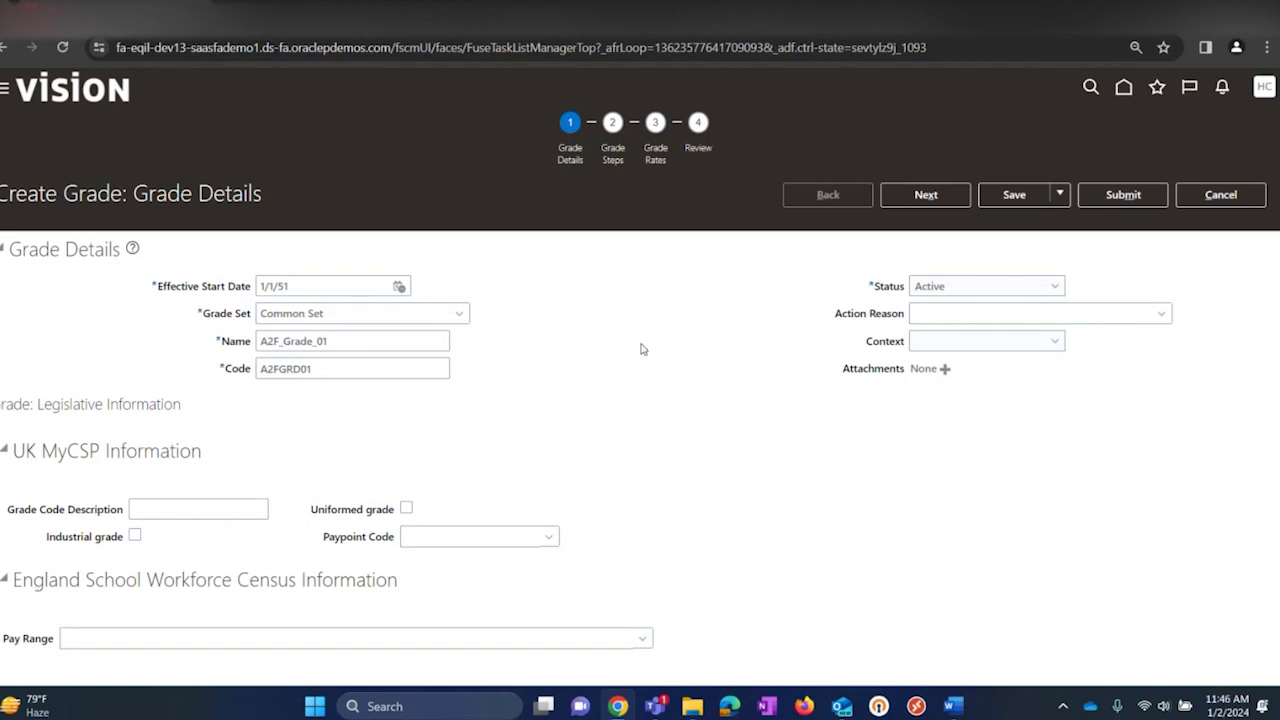
- Skip the grade steps and grade rates, proceed to the review and submit the grade, confirming the request
left_click(925, 197)
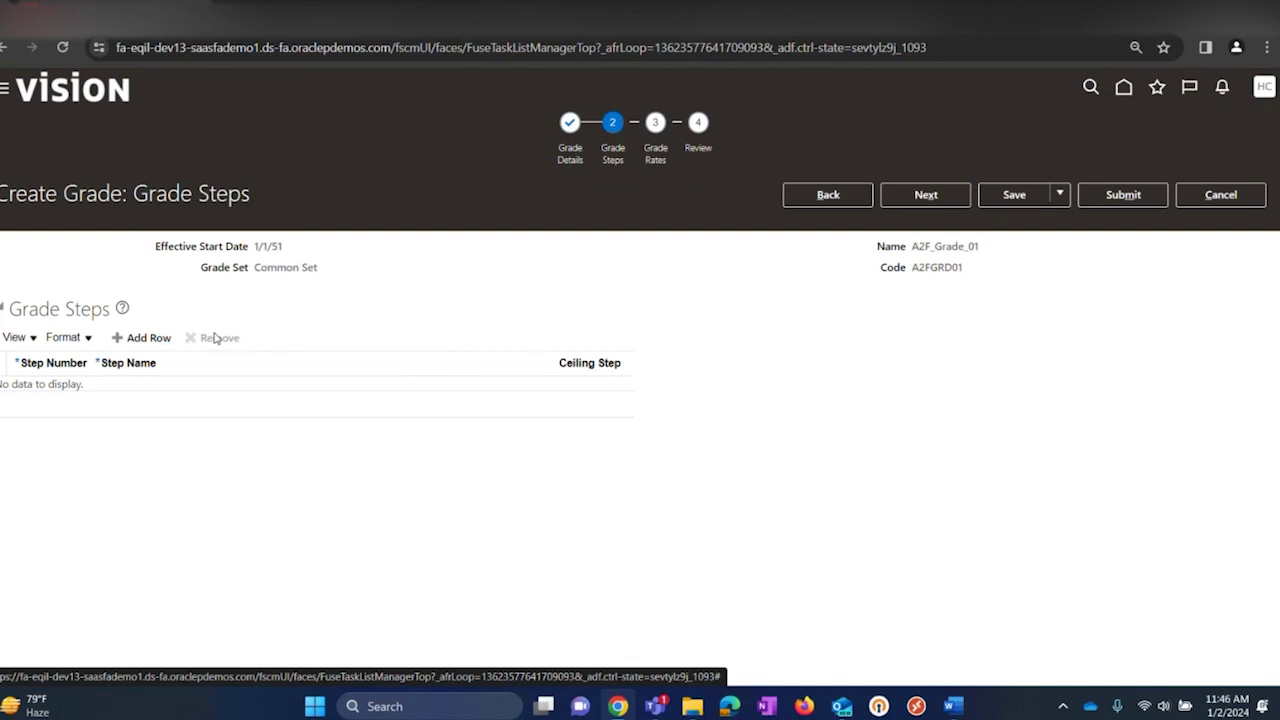
left_click(927, 196)
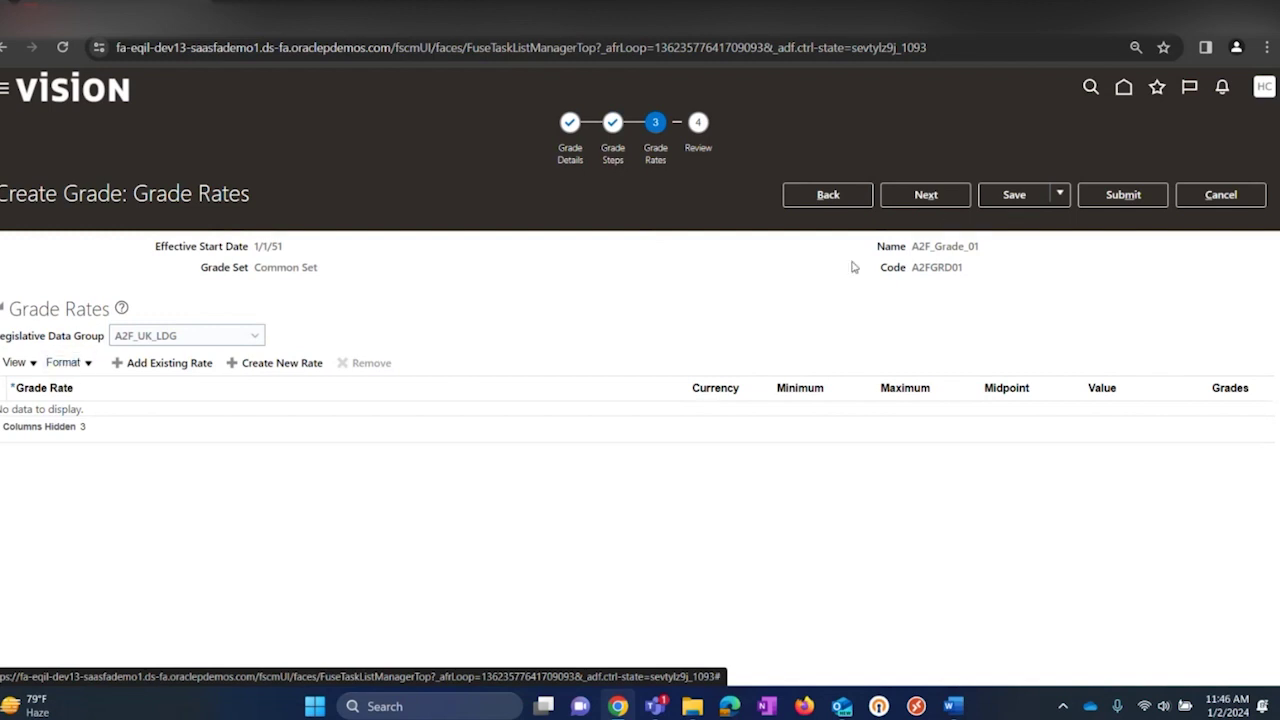
left_click(926, 195)
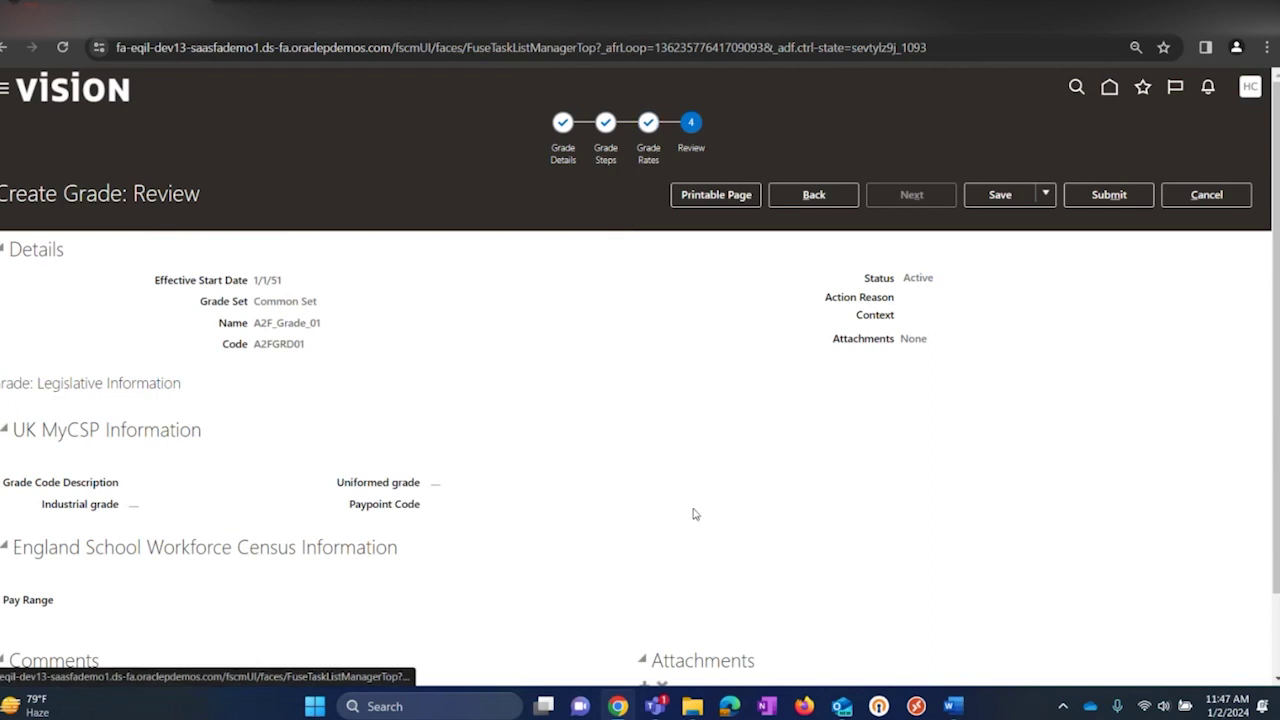
left_click(1140, 196)
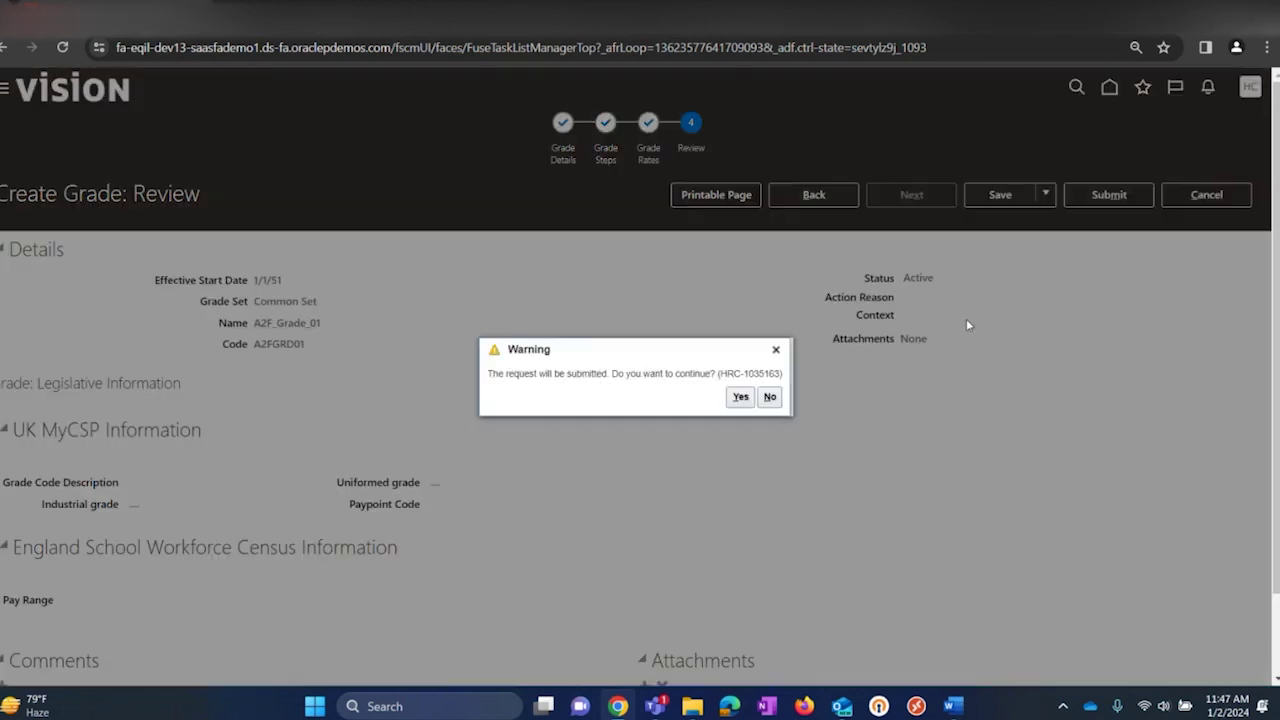
left_click(740, 398)
left_click(678, 397)
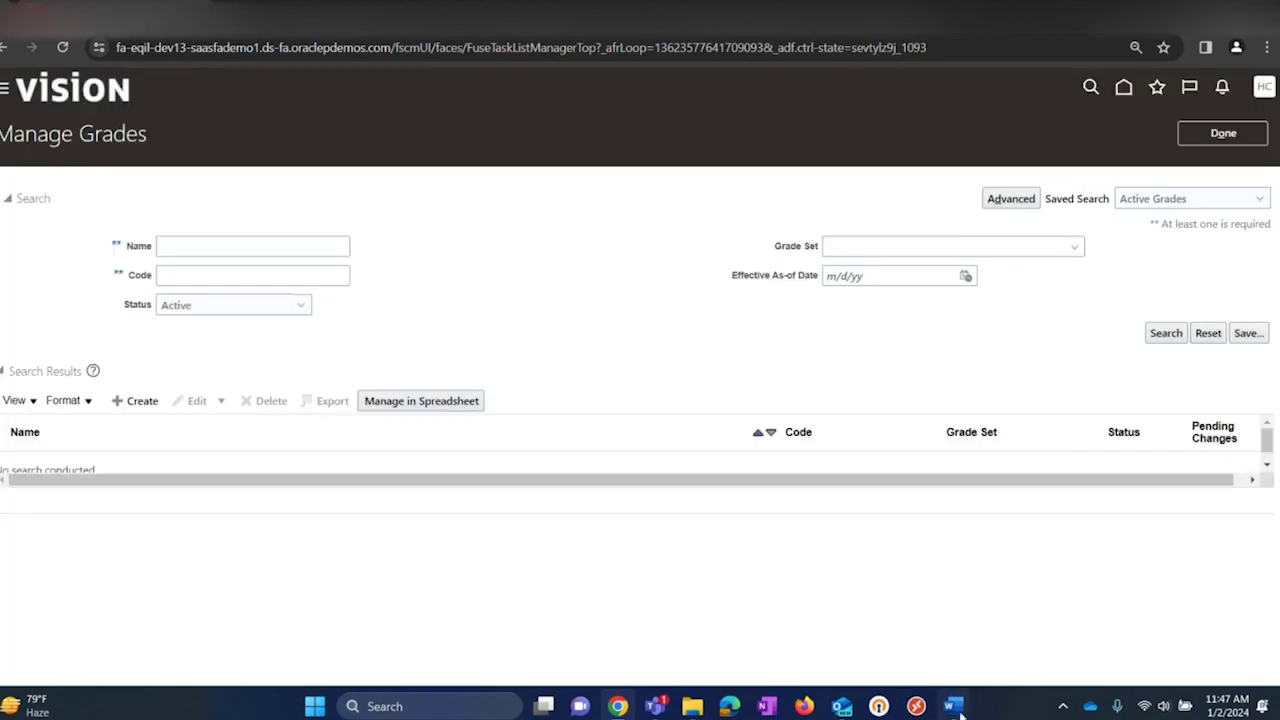
- Consult section 4.5 Manage Positions in the Word guide for the position creation steps and field values
left_click(953, 706)
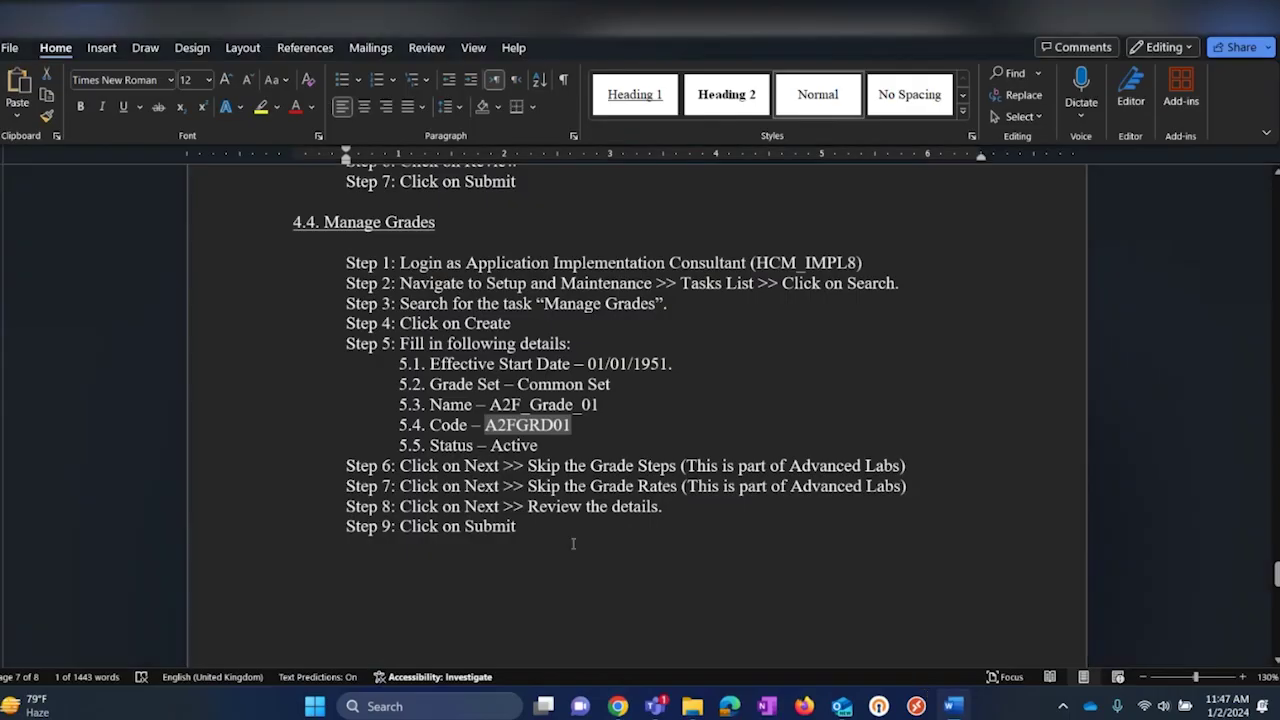
left_click(636, 401)
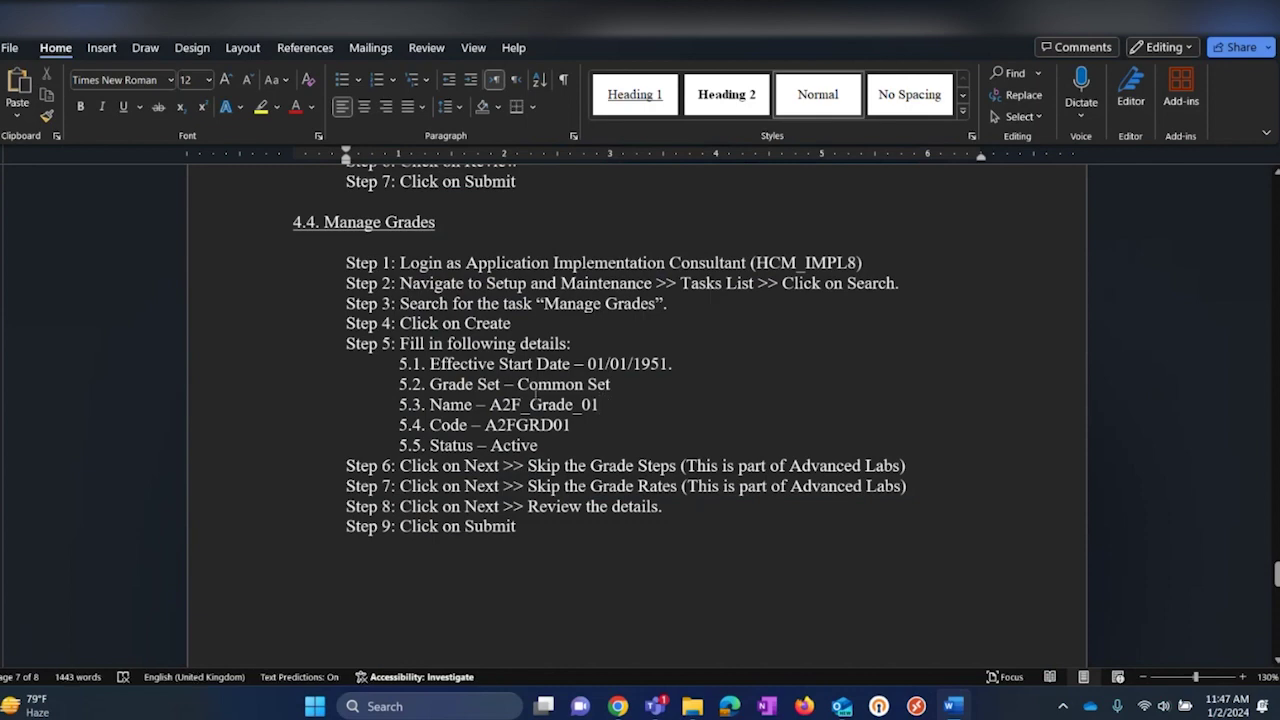
scroll(531, 397, "down", 10)
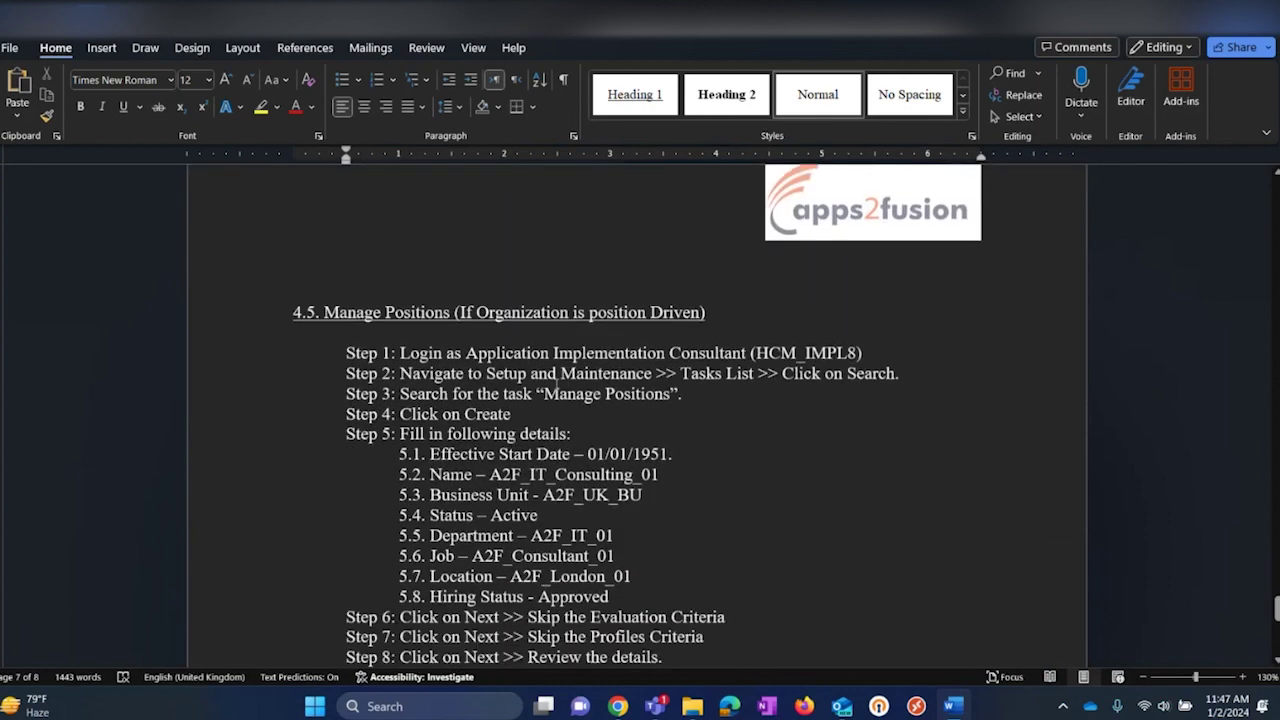
scroll(557, 383, "down", 2)
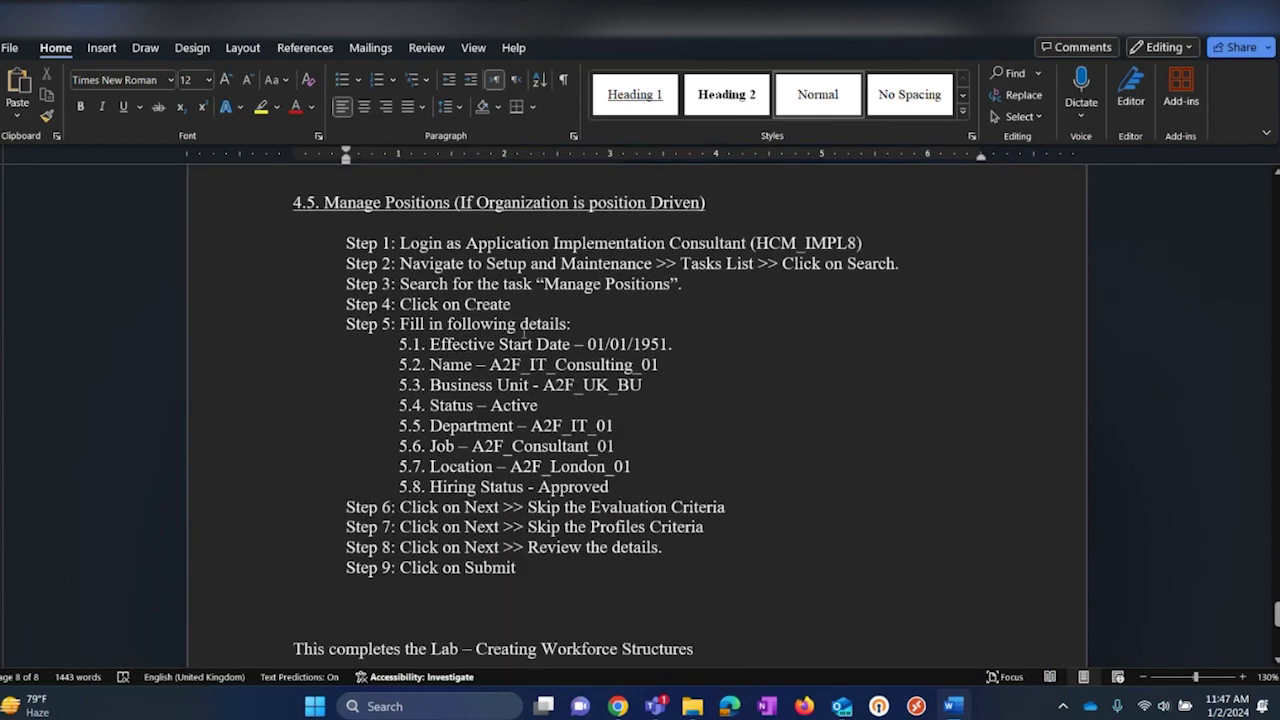
left_click(722, 206)
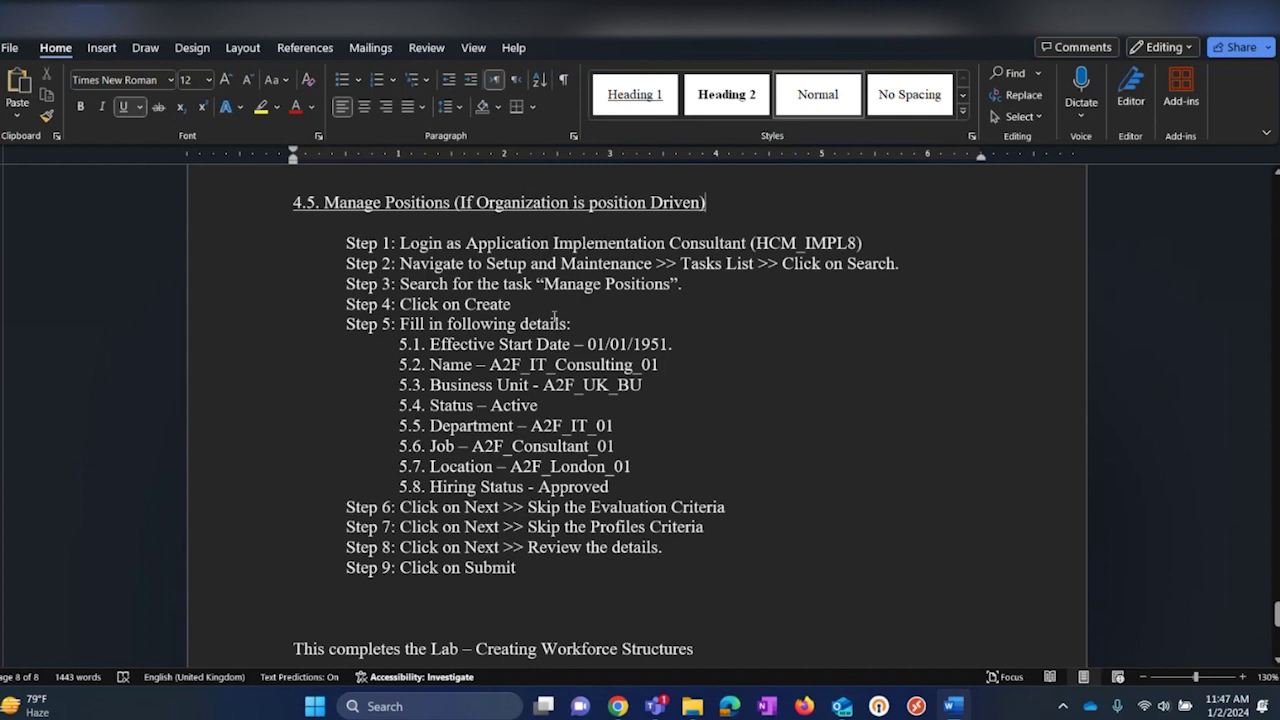
left_click(449, 202)
- Return to Oracle Fusion in Chrome and open the task search page in Setup and Maintenance
key("alt+Tab")
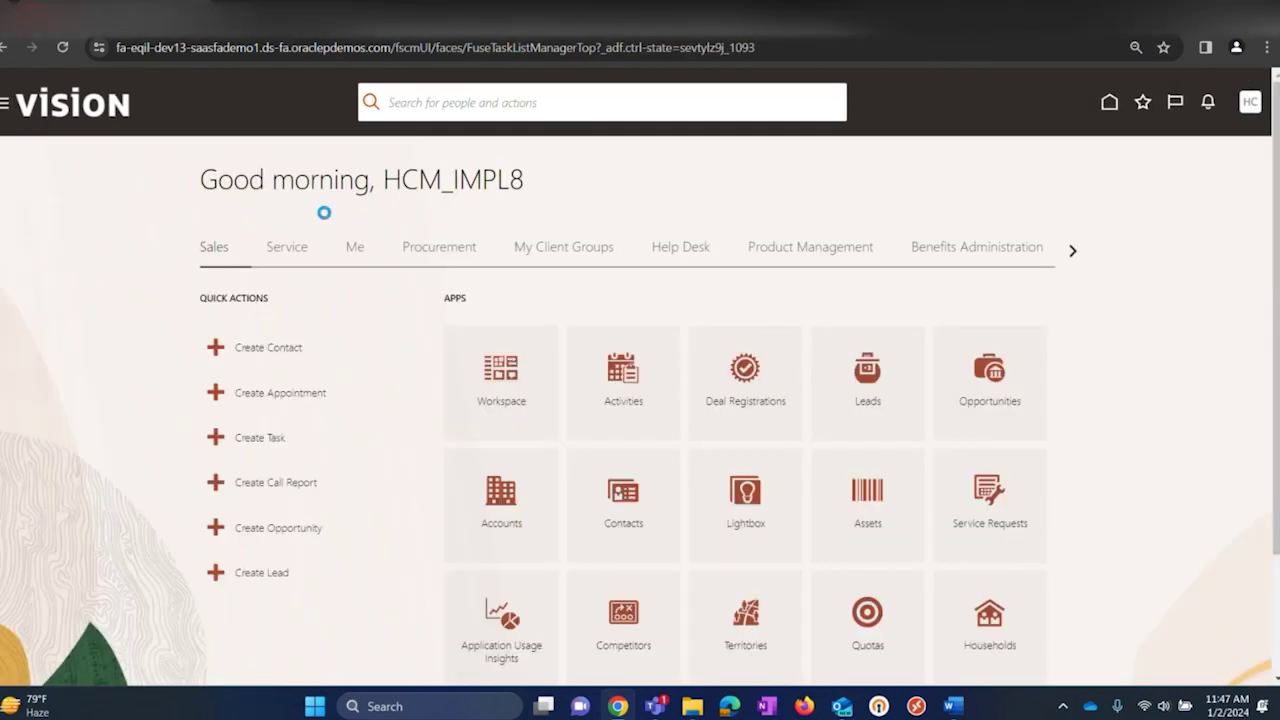
left_click(1262, 104)
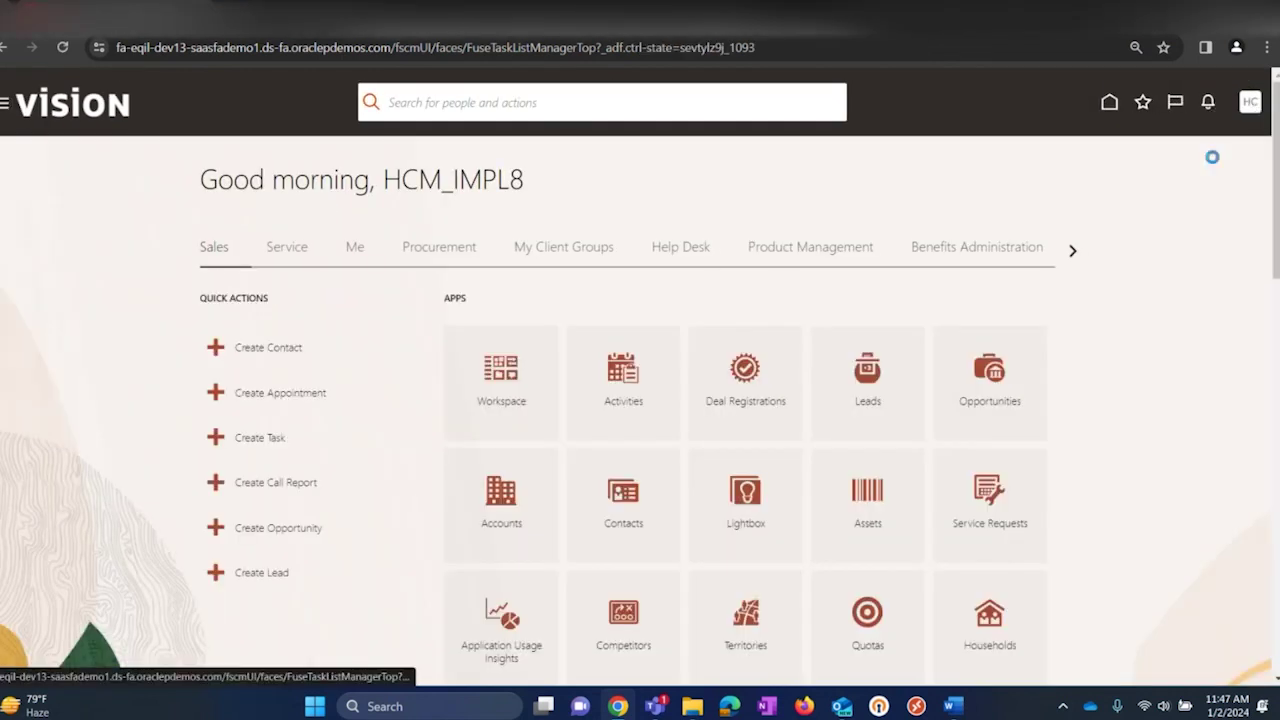
left_click(988, 334)
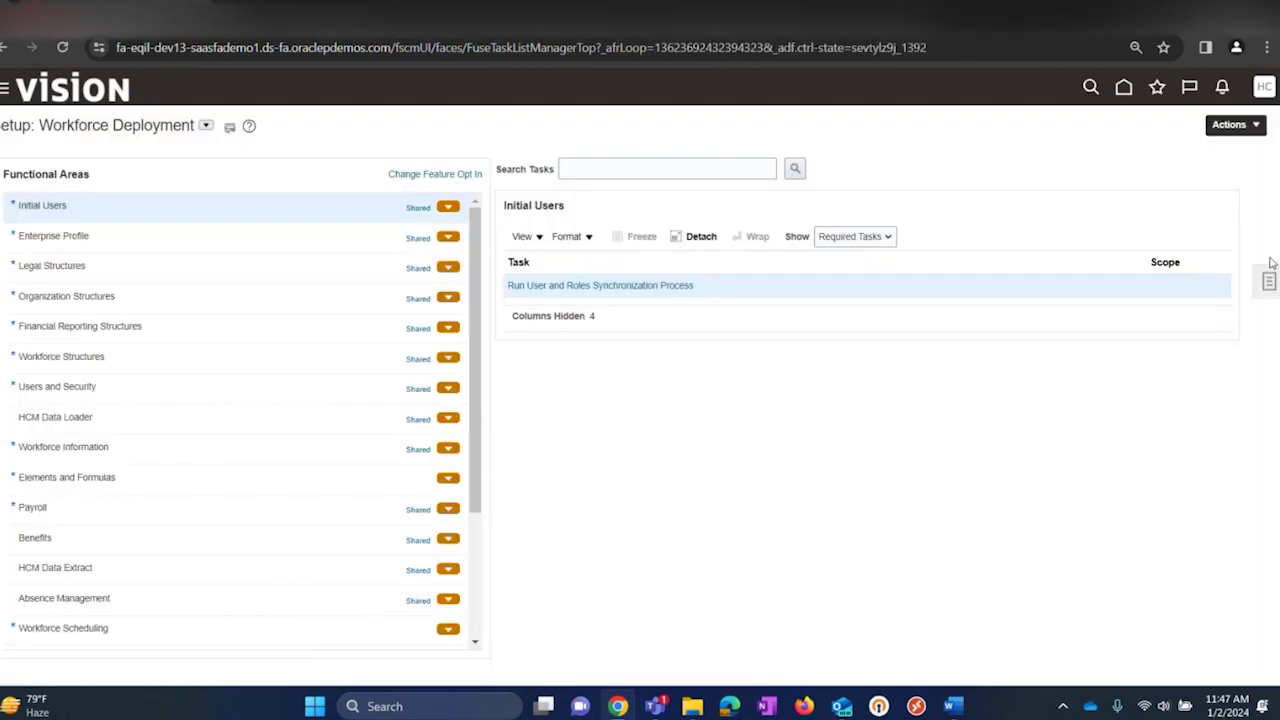
left_click(1268, 281)
left_click(1090, 286)
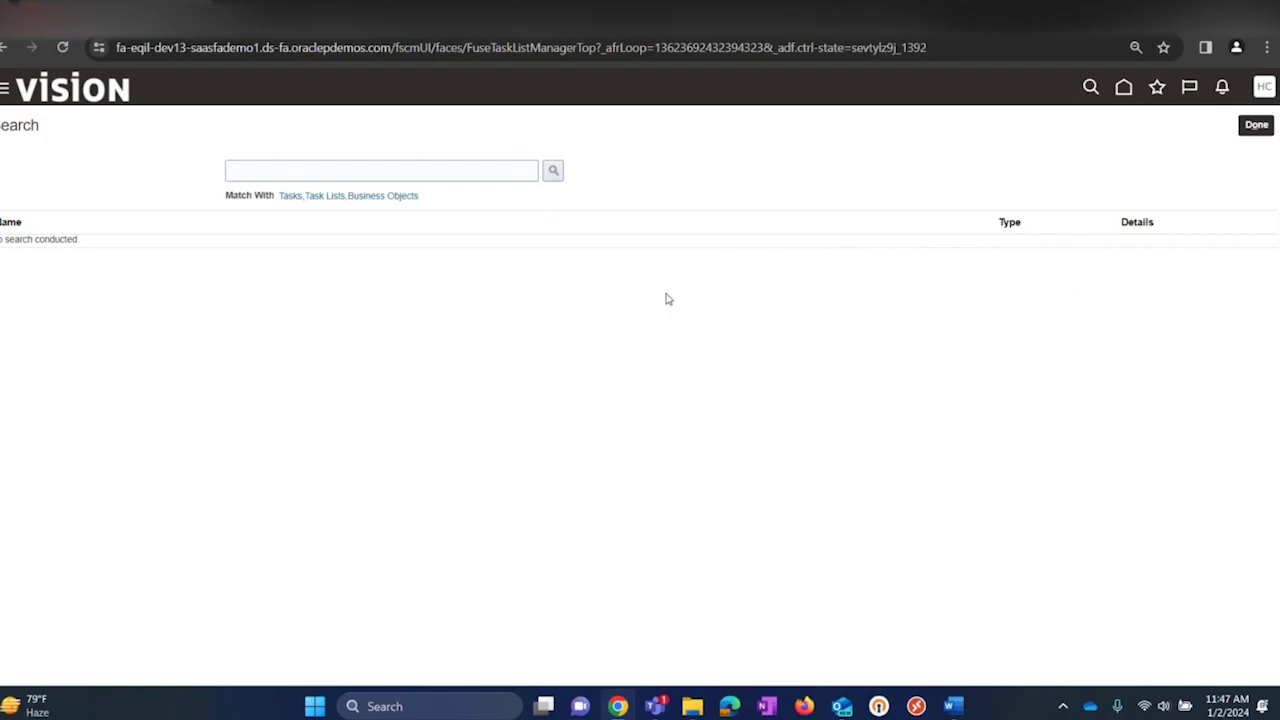
- Search for the Manage Positions task, using its name copied from the Word guide, and open it
key("alt+Tab")
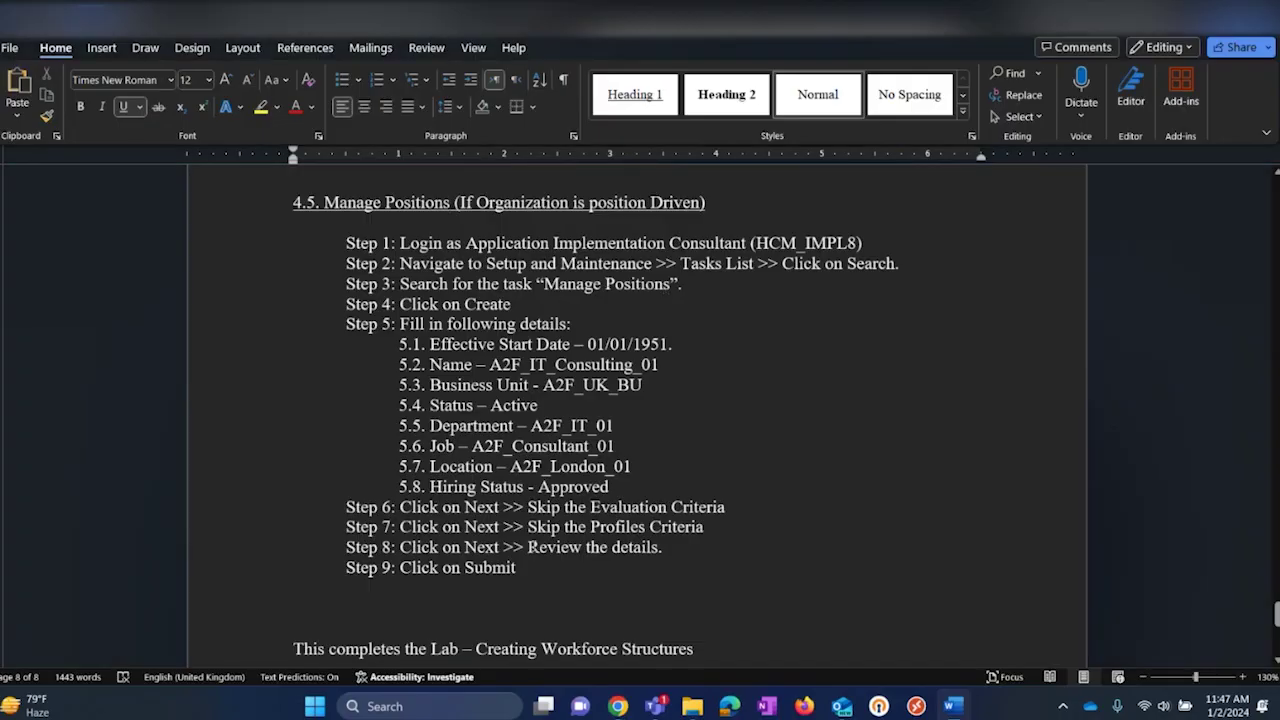
key("alt+Tab")
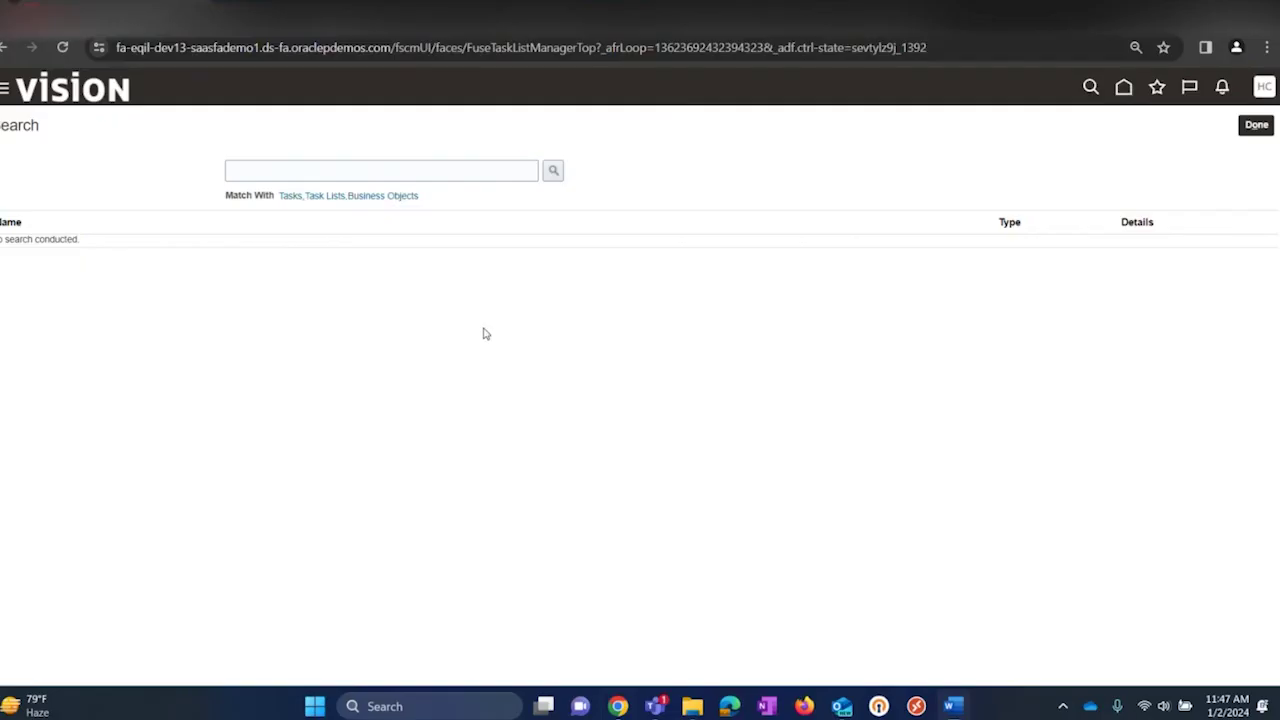
key("alt+Tab")
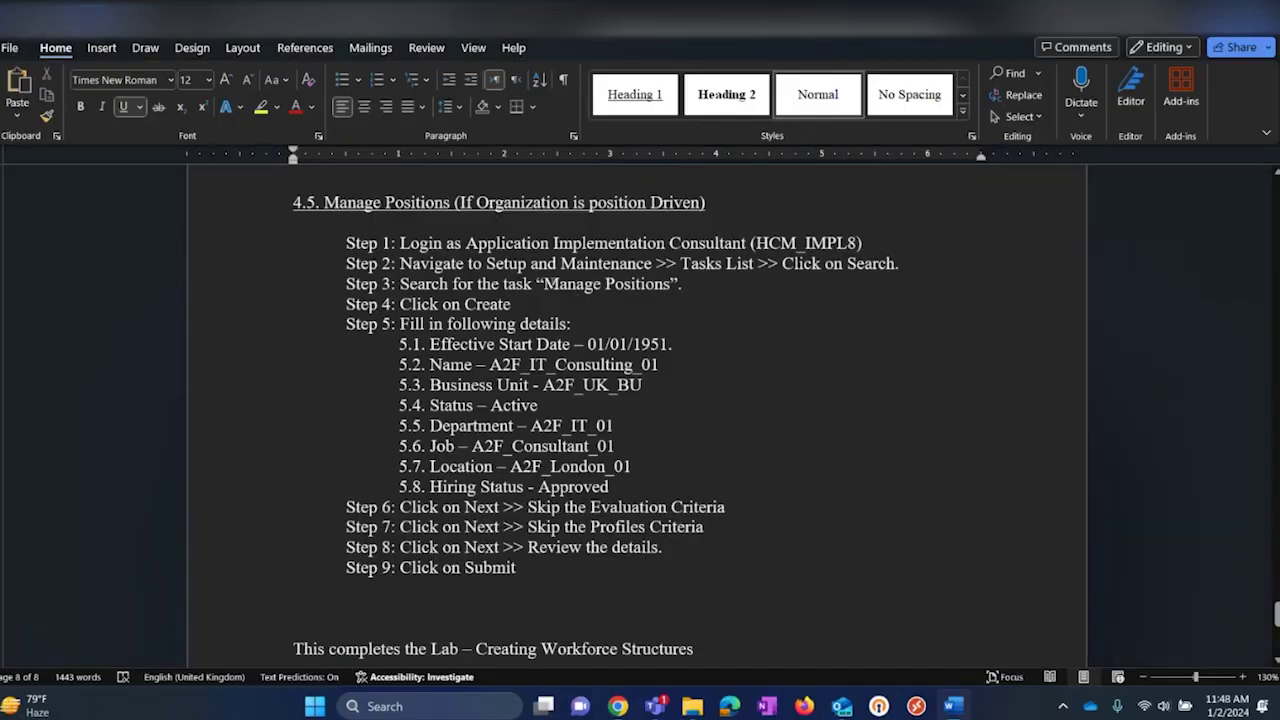
left_click_drag(547, 283, 672, 284)
key("ctrl+c")
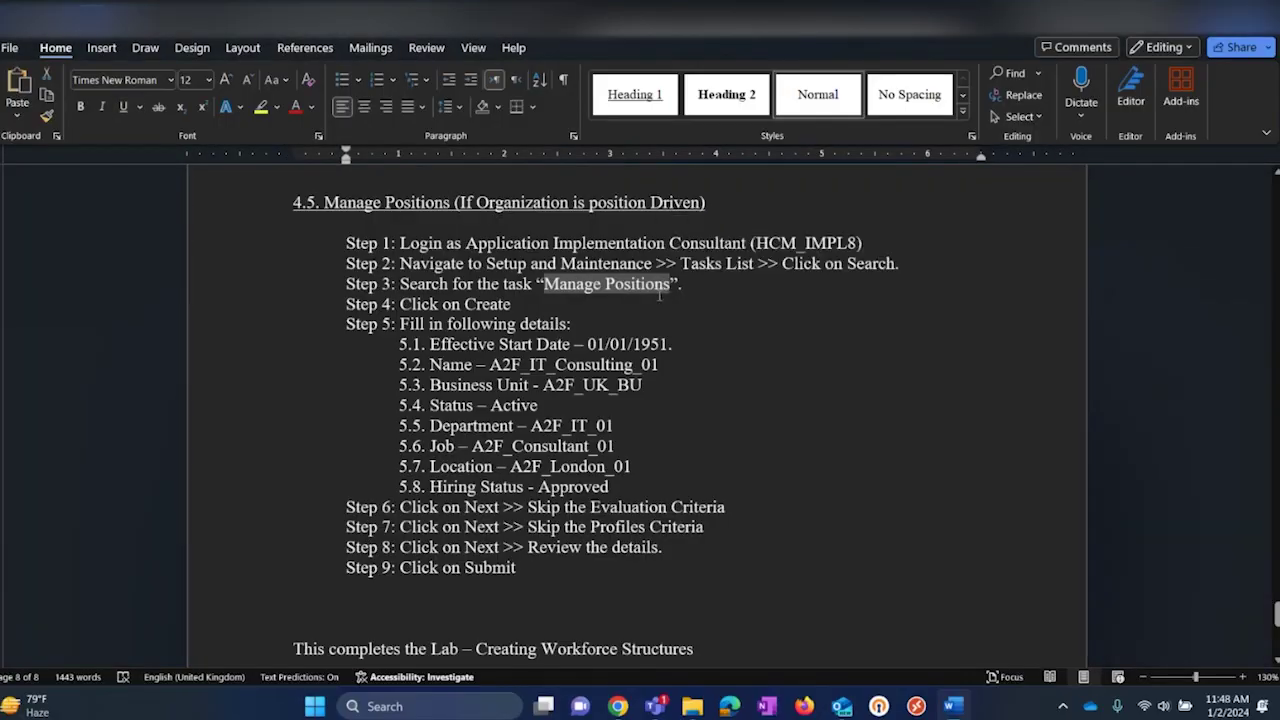
key("alt+Tab")
left_click(409, 171)
key("ctrl+v")
key("Return")
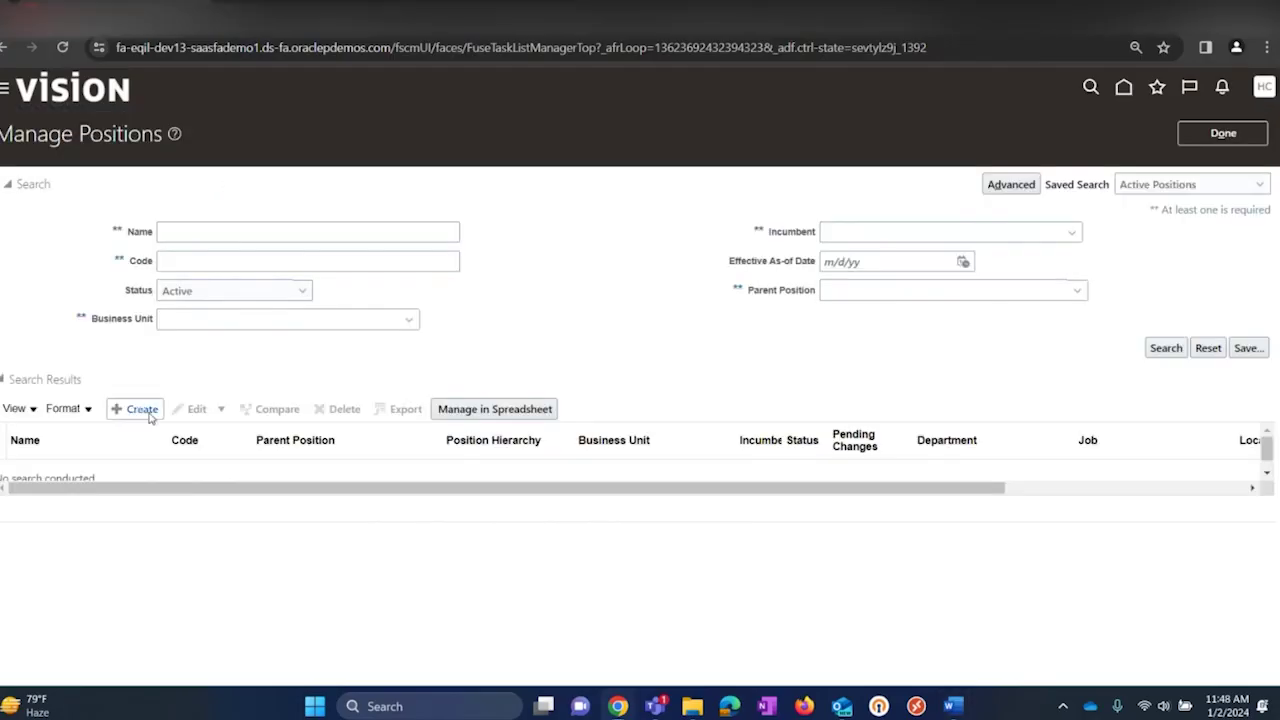
- Start creating a new position and enter A2F_UK_BU as its business unit, copied from the Word guide
left_click(155, 413)
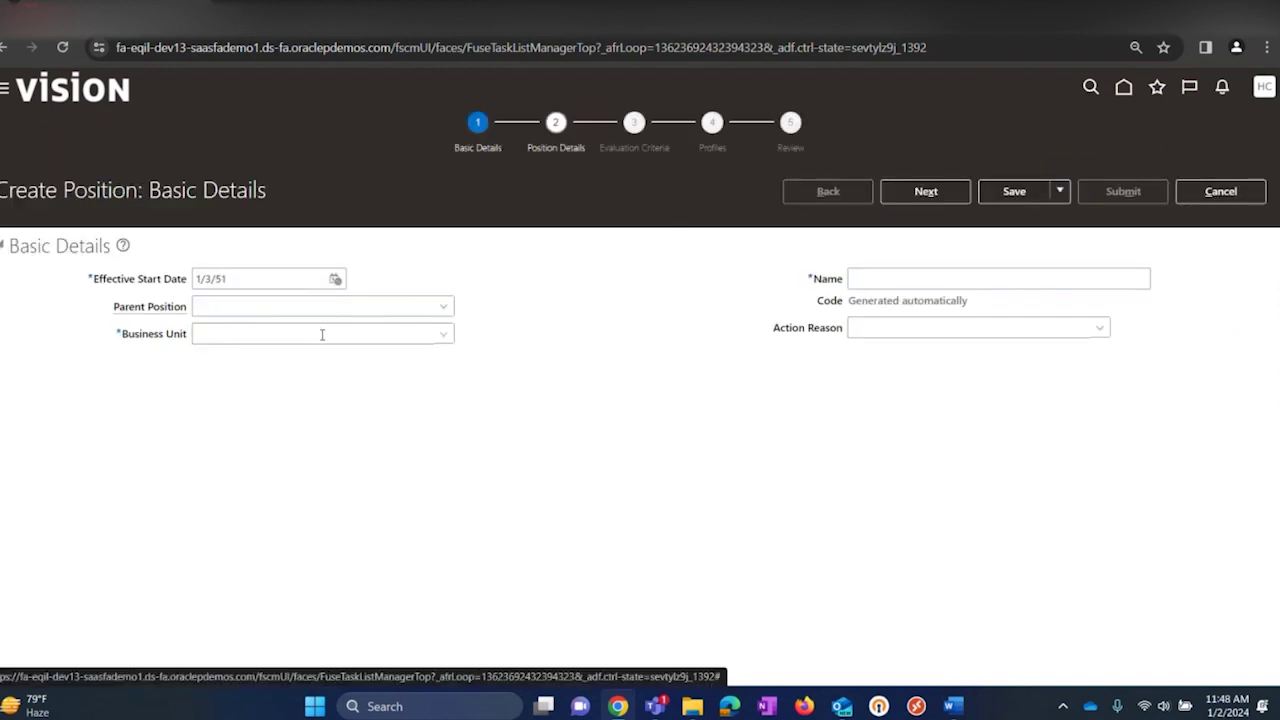
key("alt+Tab")
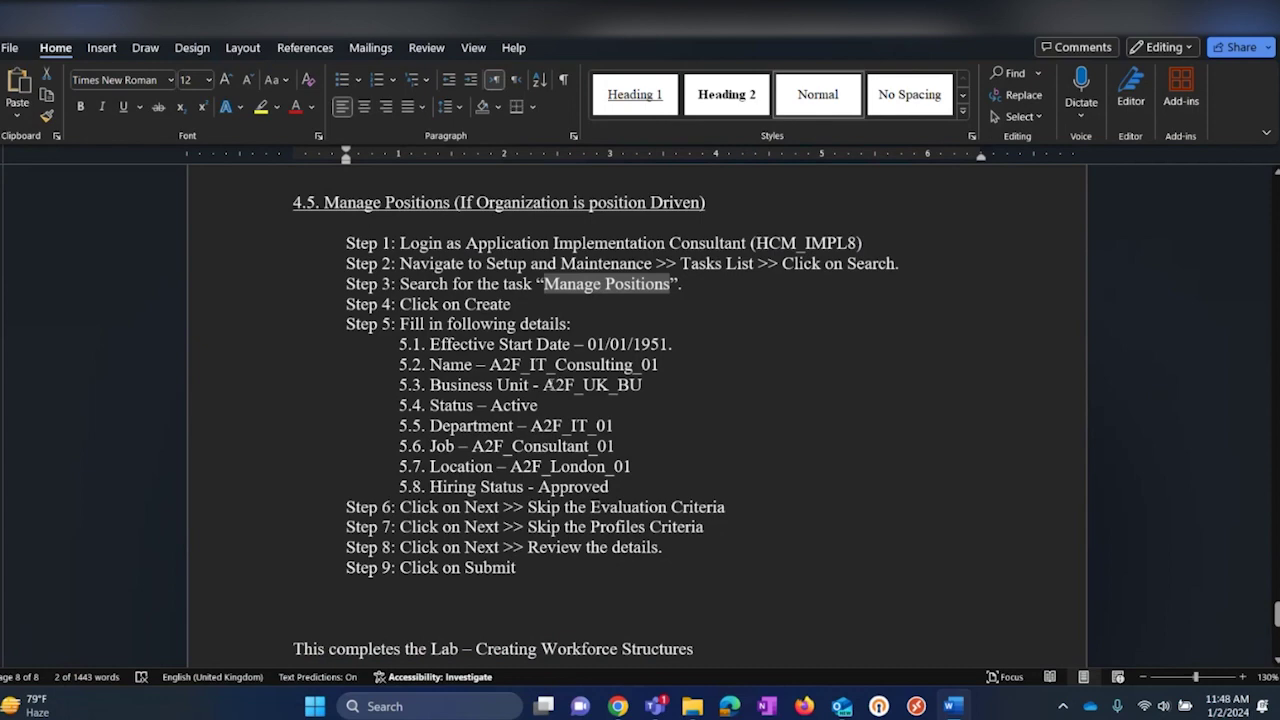
left_click_drag(542, 386, 642, 387)
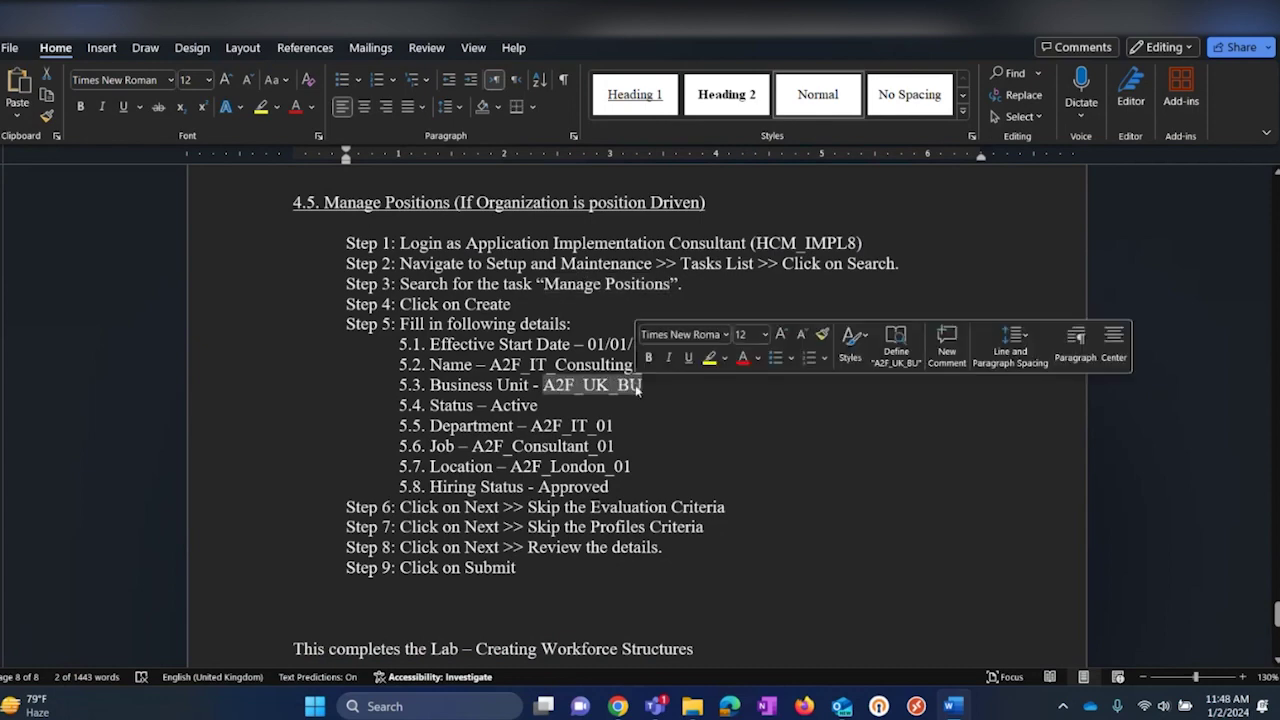
key("ctrl+c")
key("alt+Tab")
key("ctrl+v")
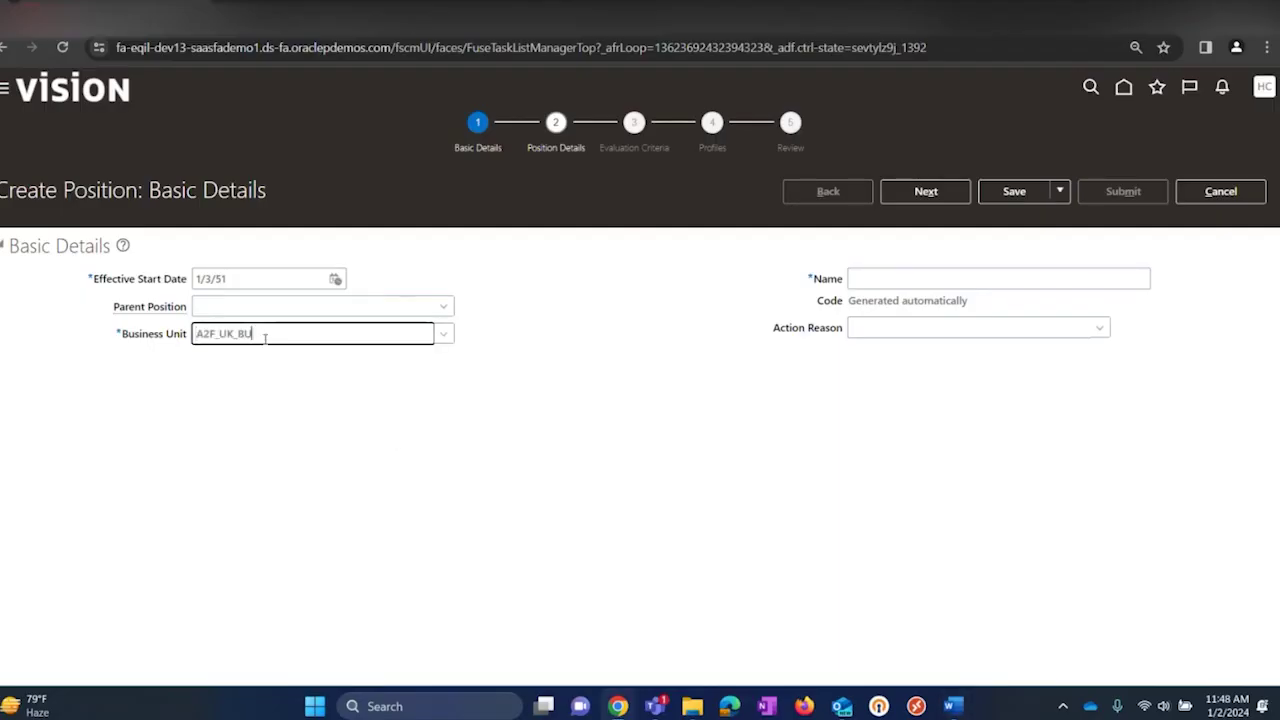
- Confirm A2F_UK_BU as the business unit and set the position's effective start date to 1/1/51
left_click(240, 358)
left_click(280, 374)
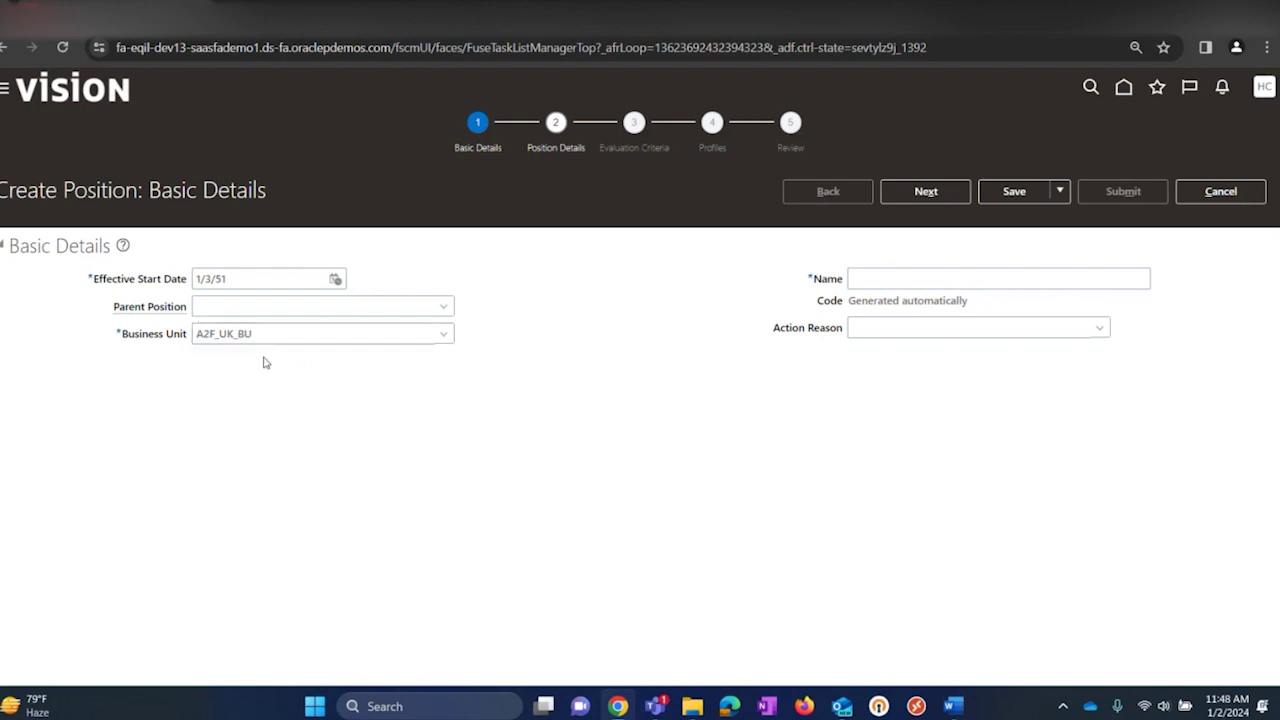
left_click_drag(252, 278, 153, 276)
type("1/1/51")
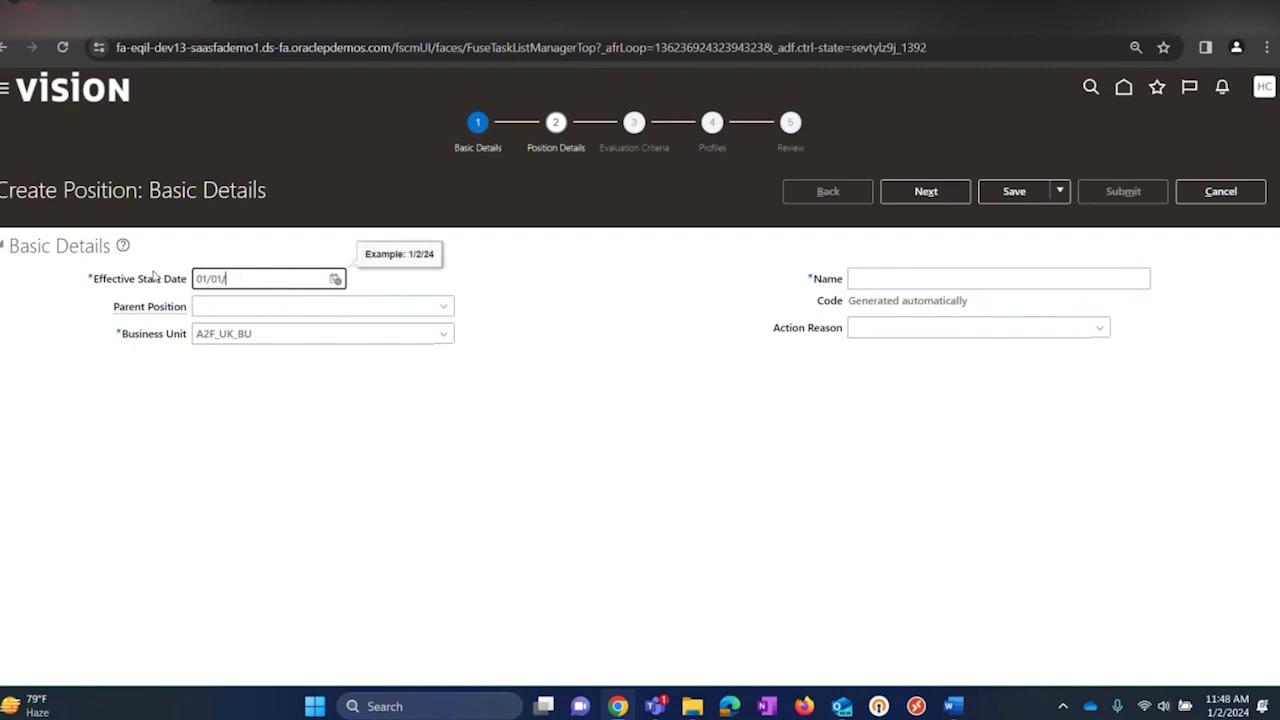
key("Tab")
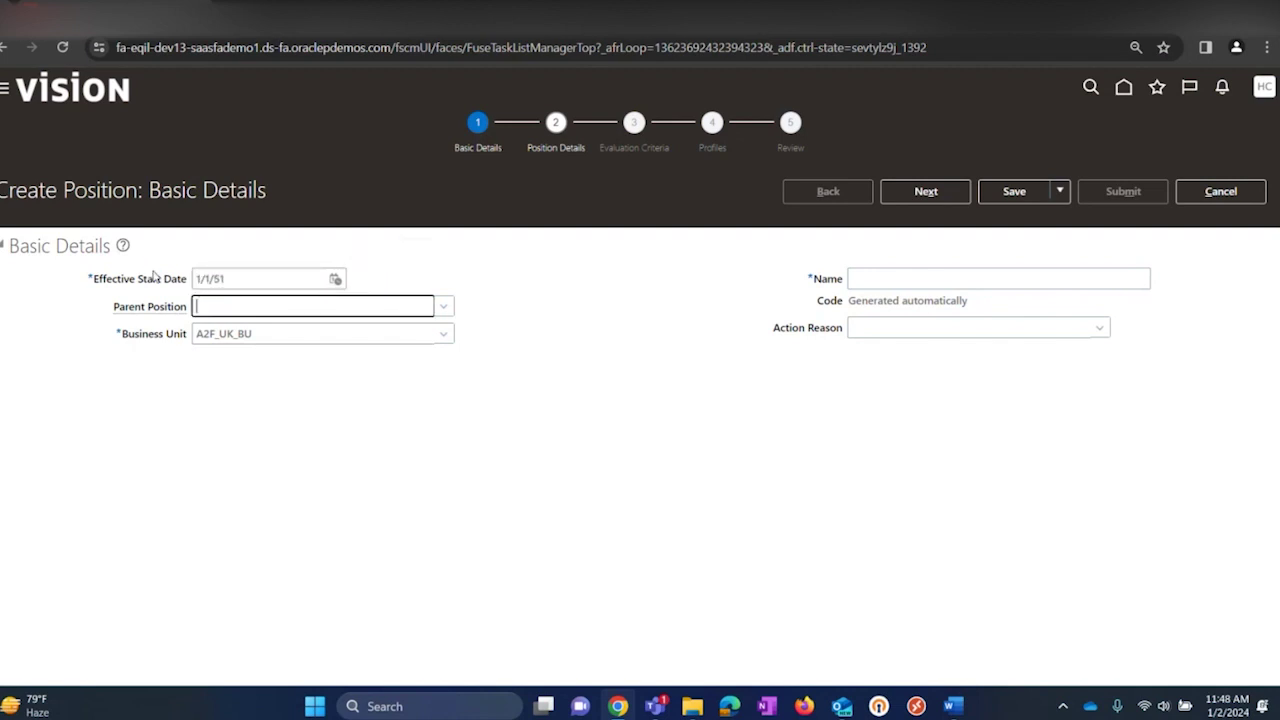
- Name the position A2F_IT_Consulting_01, copying the name from the Word guide
left_click(862, 278)
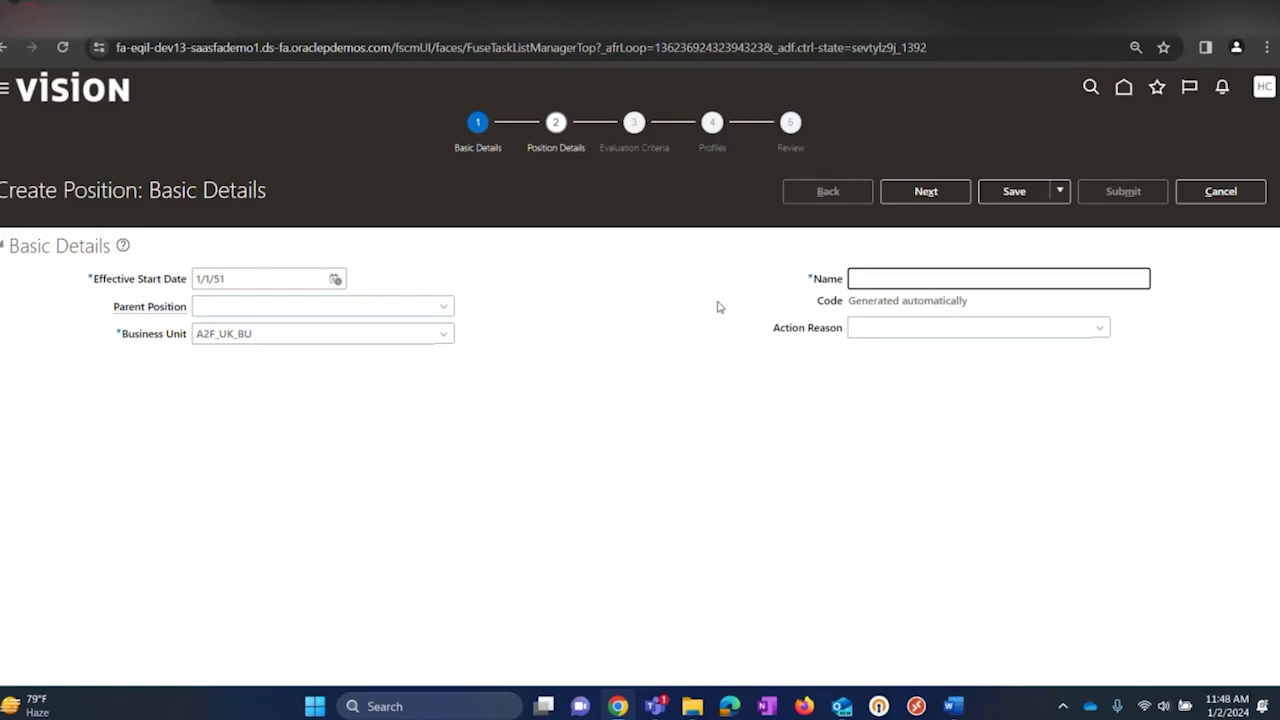
key("alt+Tab")
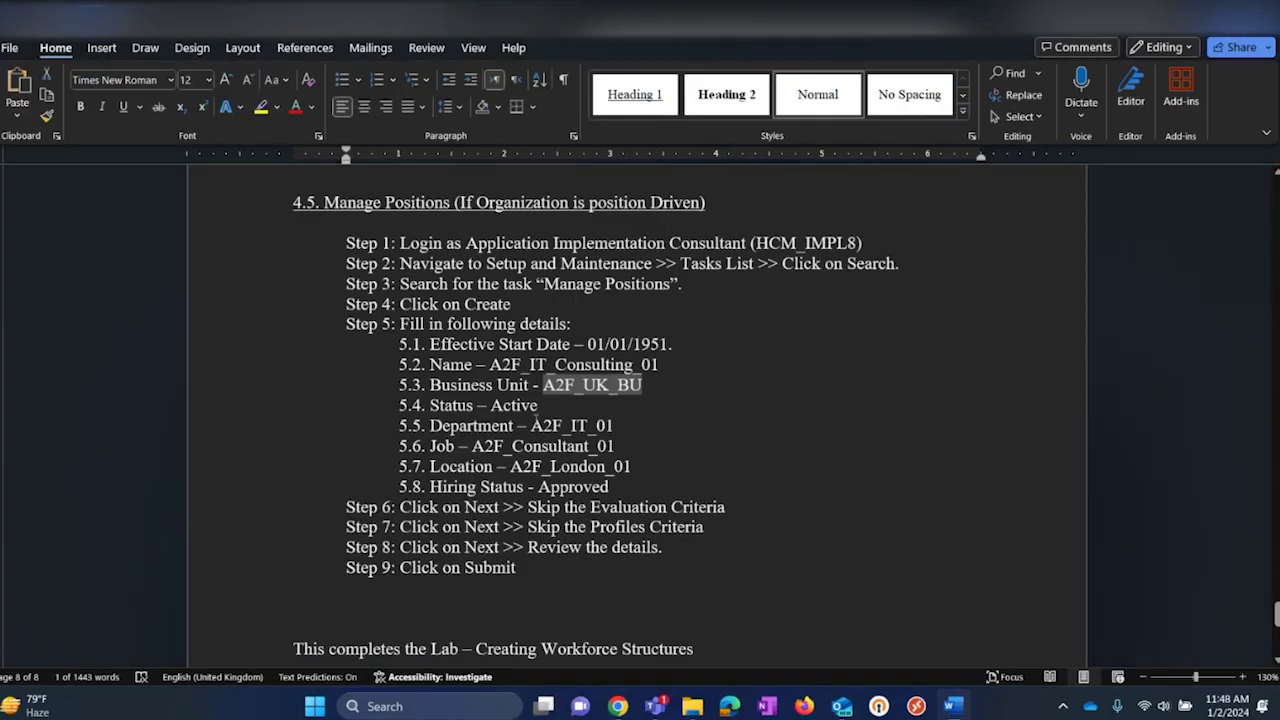
left_click_drag(490, 364, 664, 366)
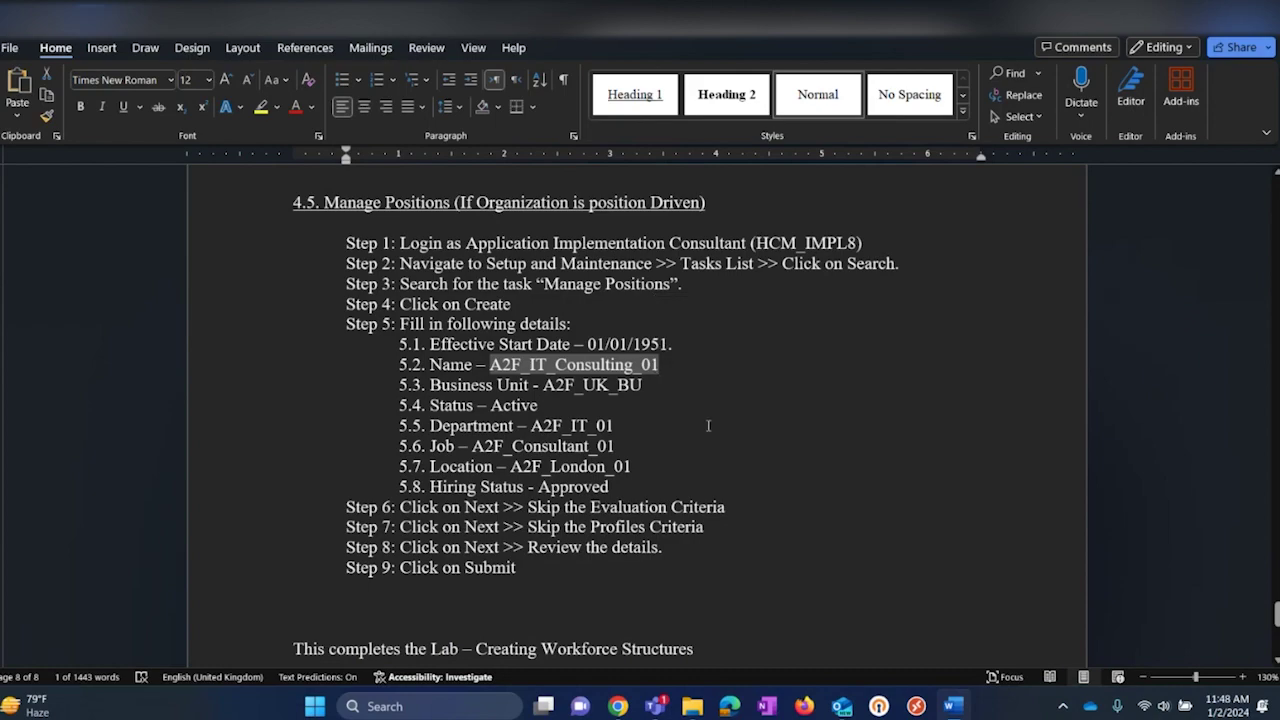
key("alt+Tab")
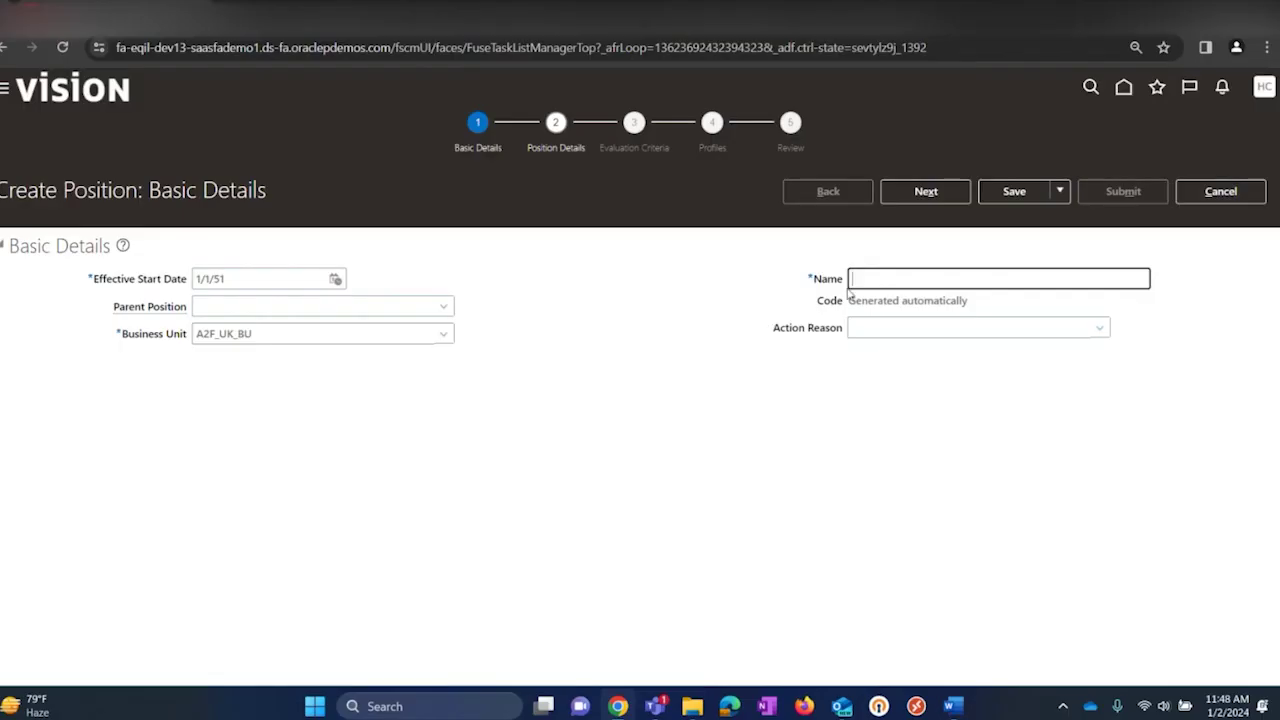
key("ctrl+v")
left_click(873, 421)
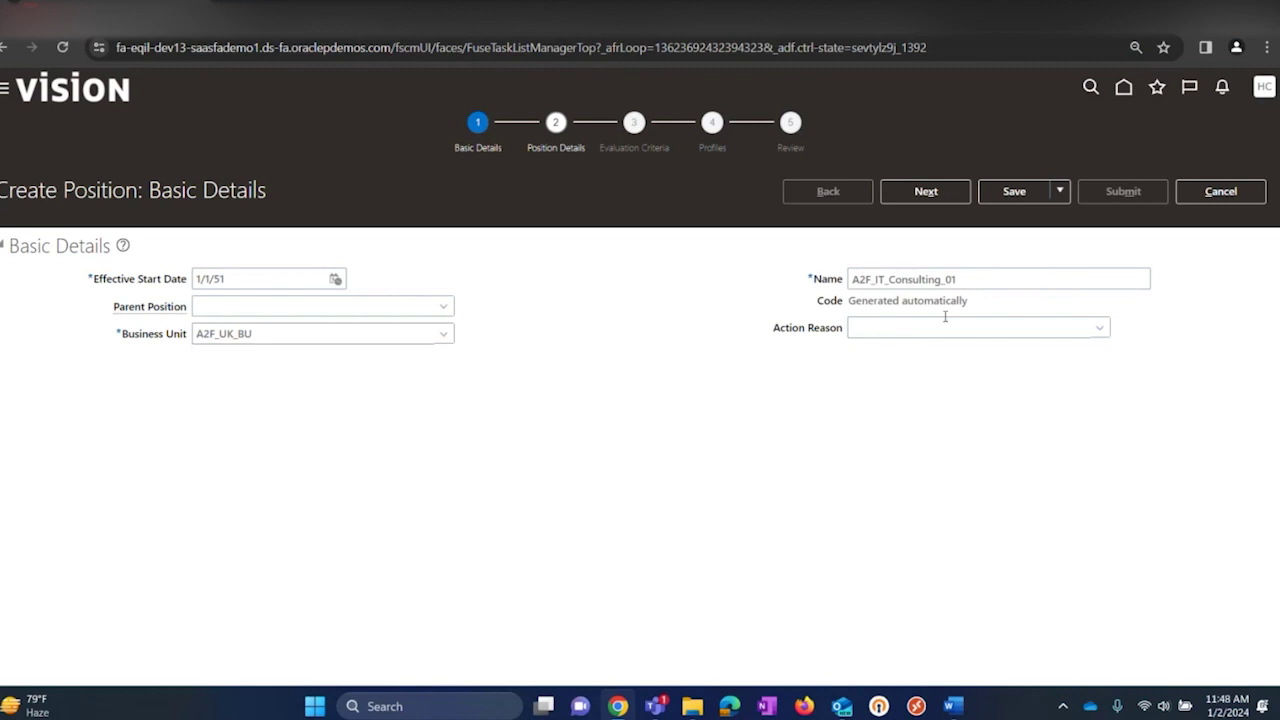
left_click_drag(970, 301, 850, 312)
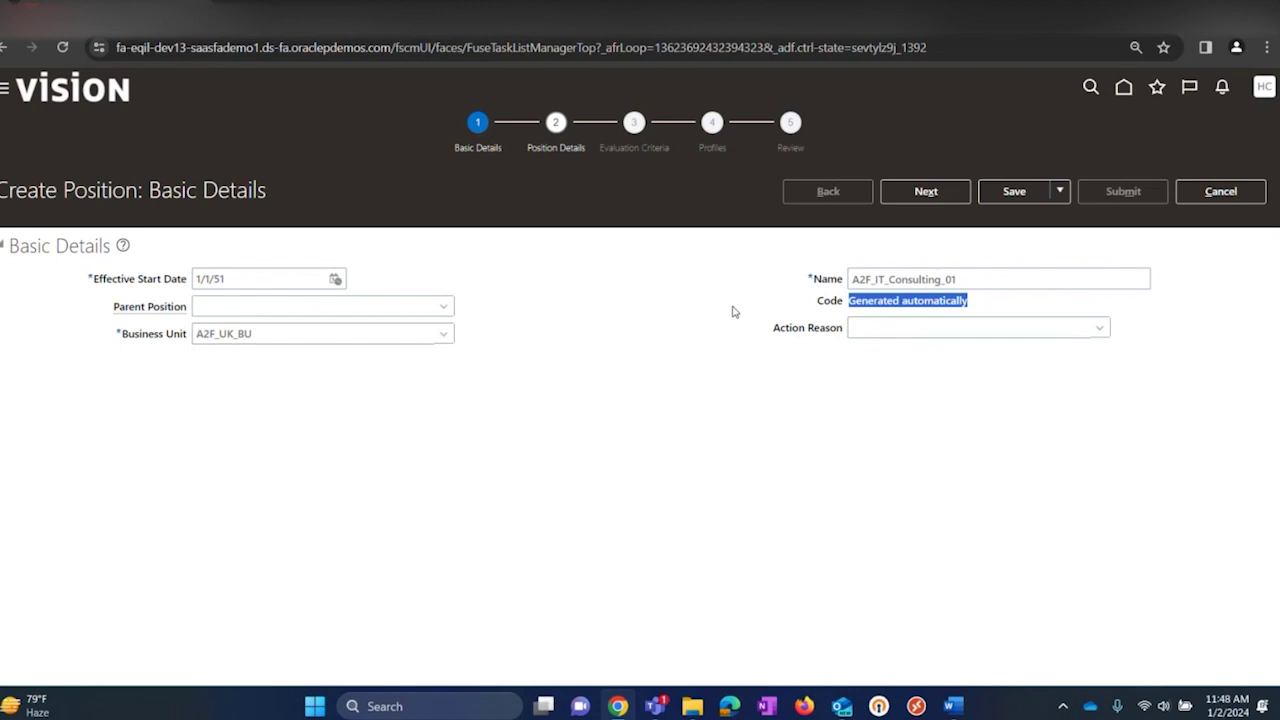
left_click(840, 314)
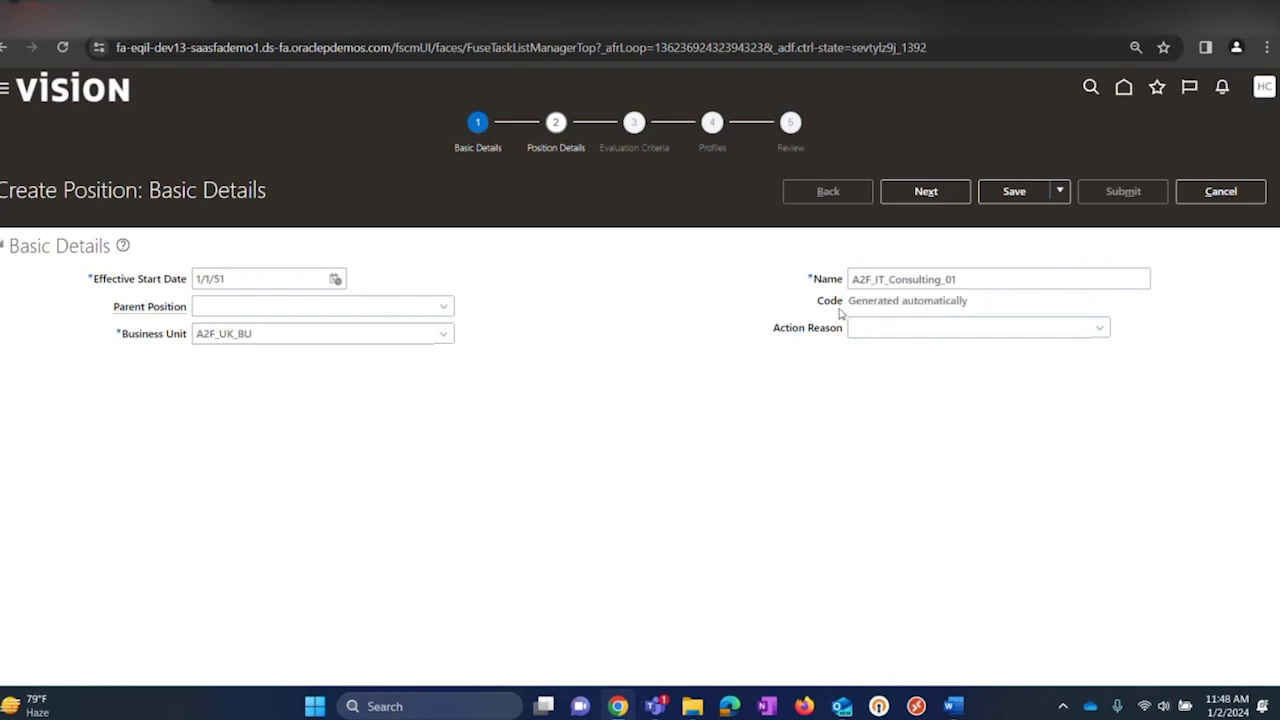
left_click_drag(853, 301, 986, 296)
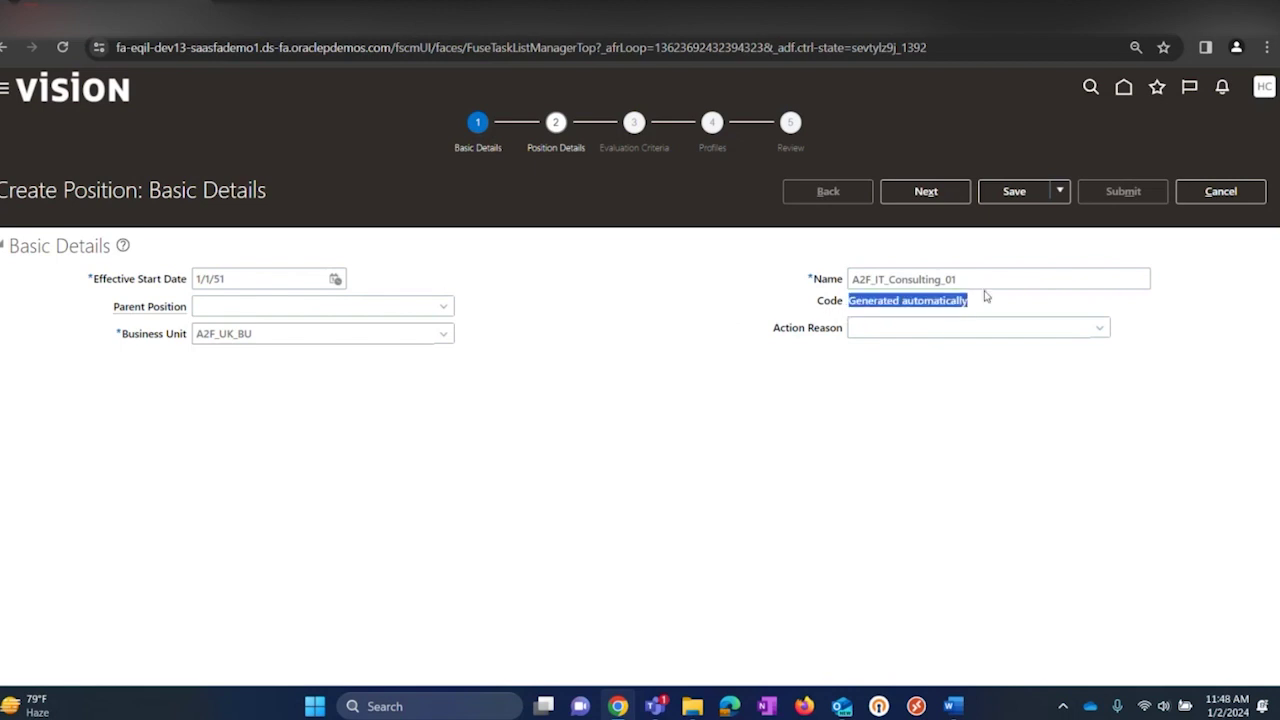
left_click(935, 416)
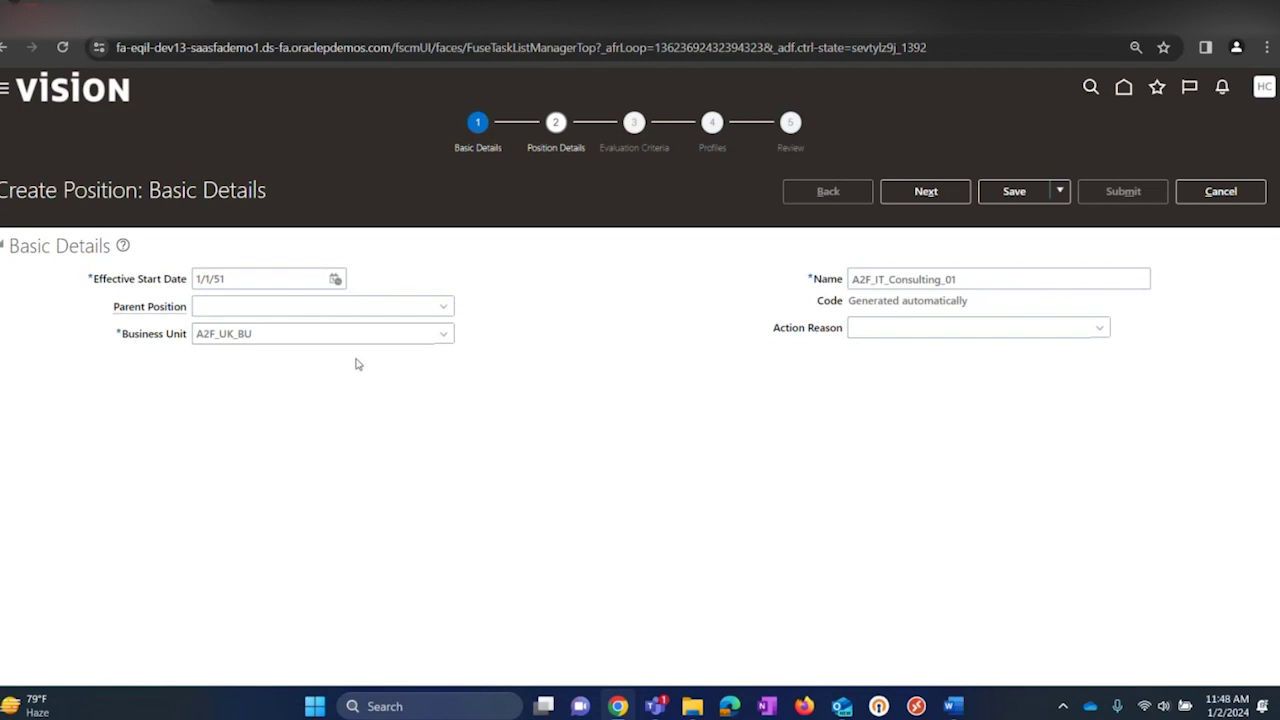
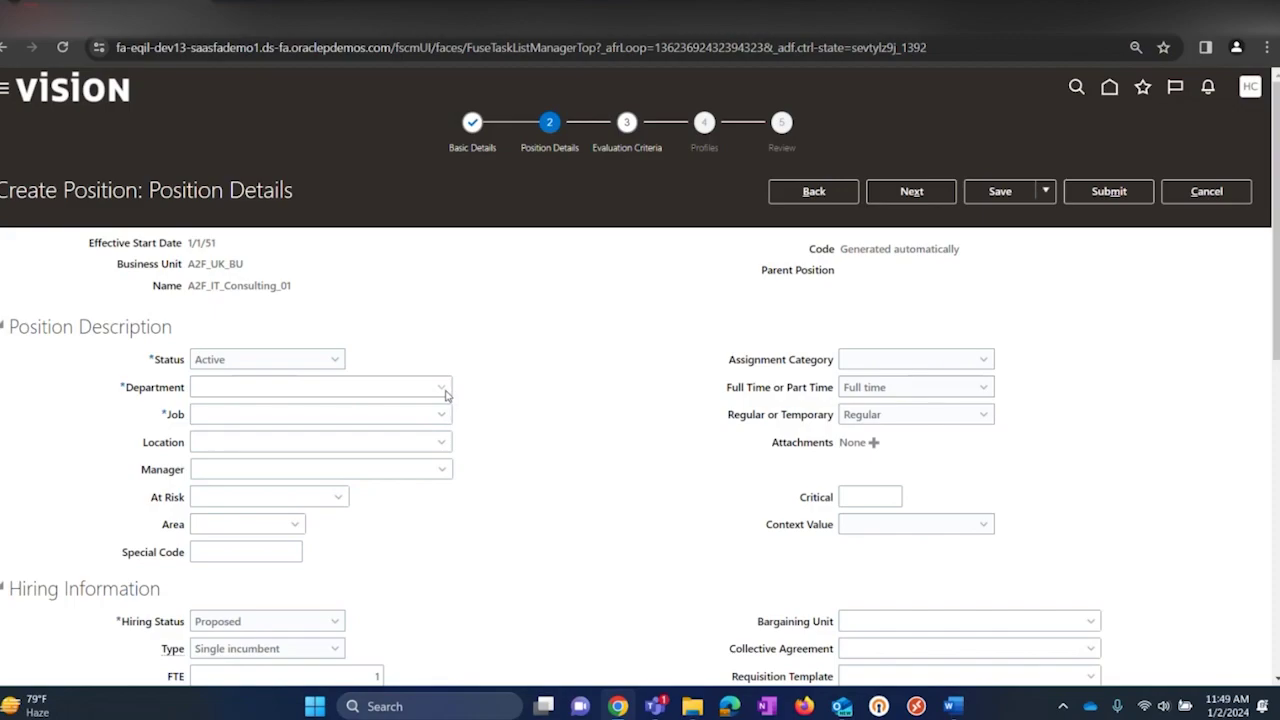
- Copy the department name A2F_IT_01 from the Word guide, search for it and assign it as the position's department
key("alt+Tab")
left_click_drag(531, 425, 614, 432)
key("ctrl+c")
key("alt+Tab")
left_click(400, 398)
left_click(266, 438)
key("ctrl+v")
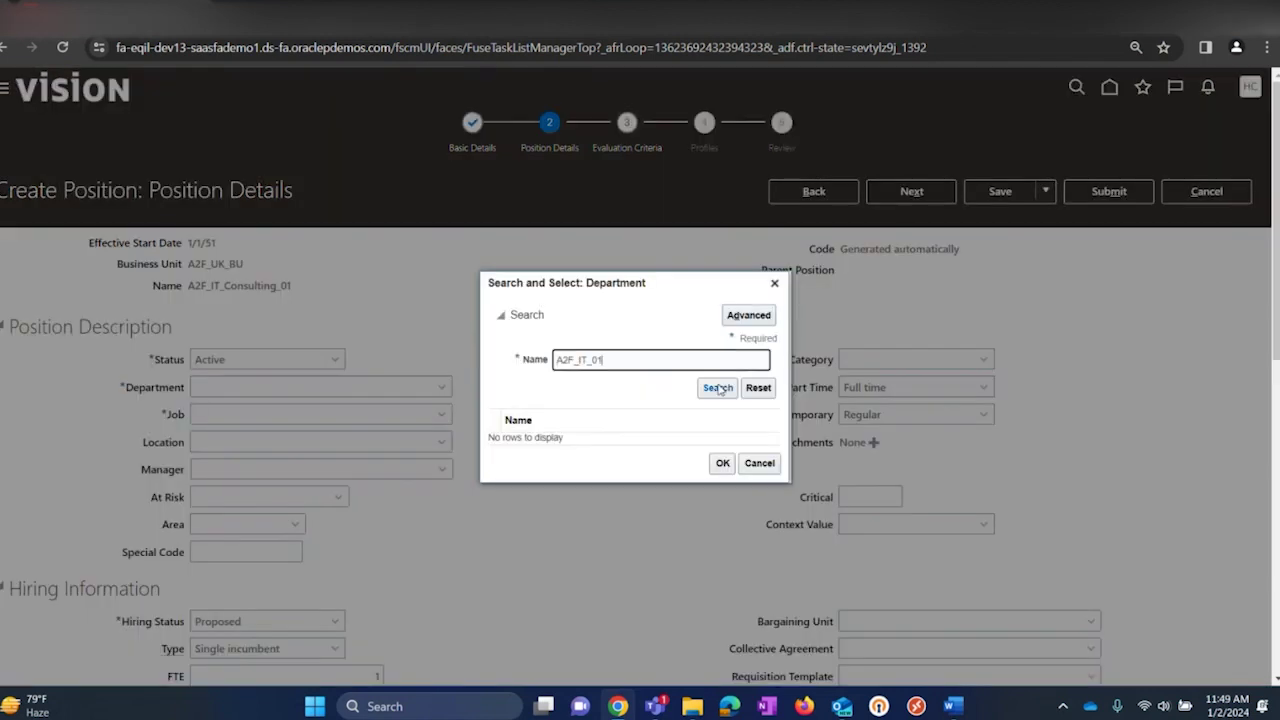
left_click(717, 387)
left_click(641, 445)
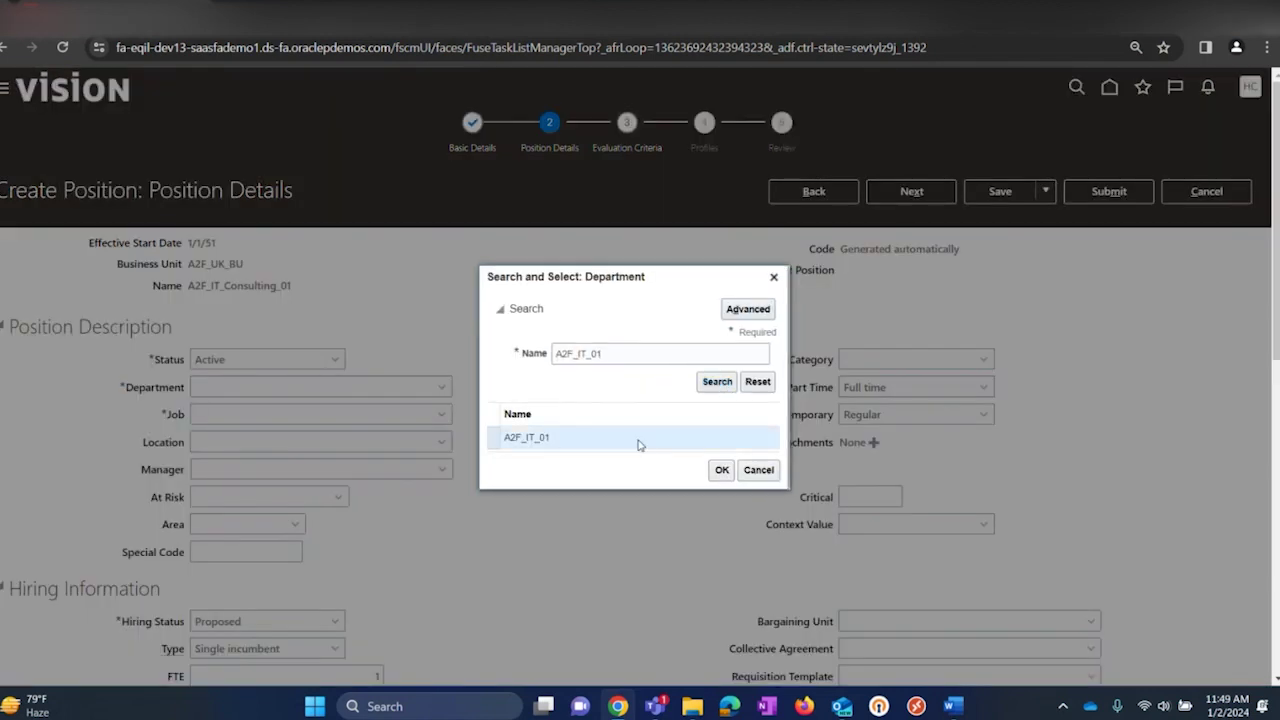
left_click(722, 470)
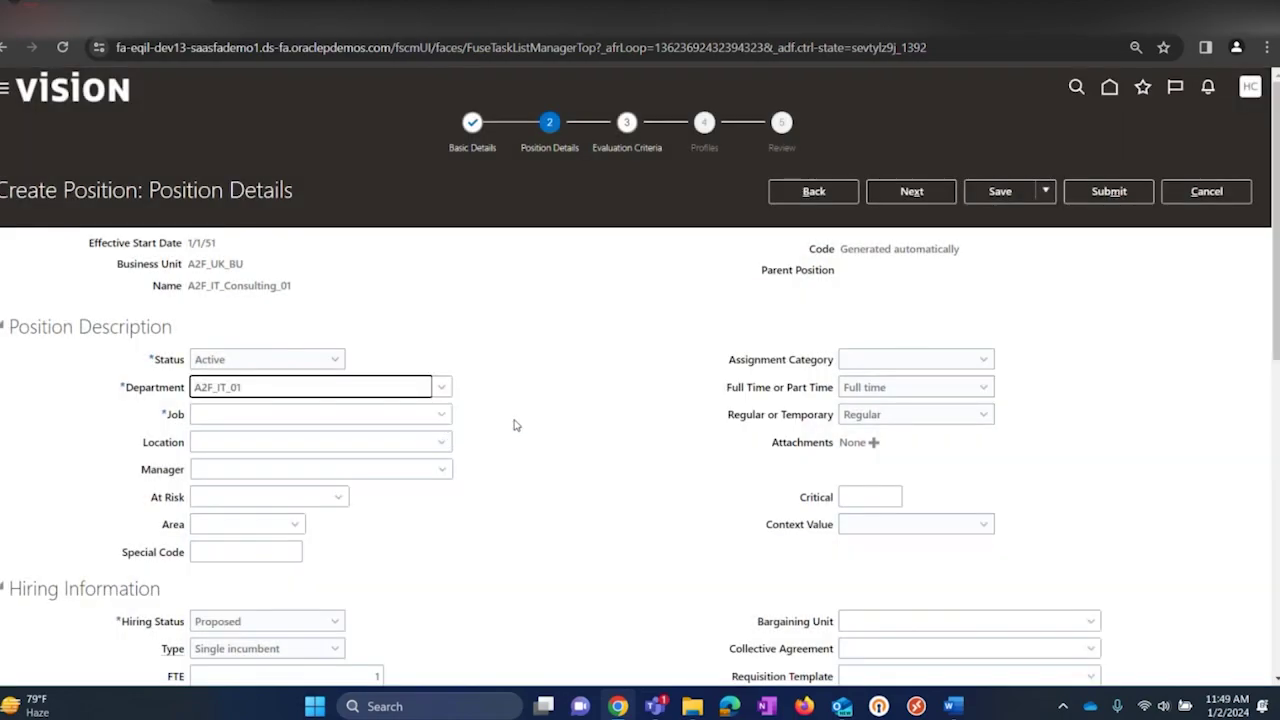
- Copy the job name A2F_Consultant_01 from the Word guide, search for it and assign it as the position's job
key("alt+Tab")
left_click_drag(475, 445, 616, 452)
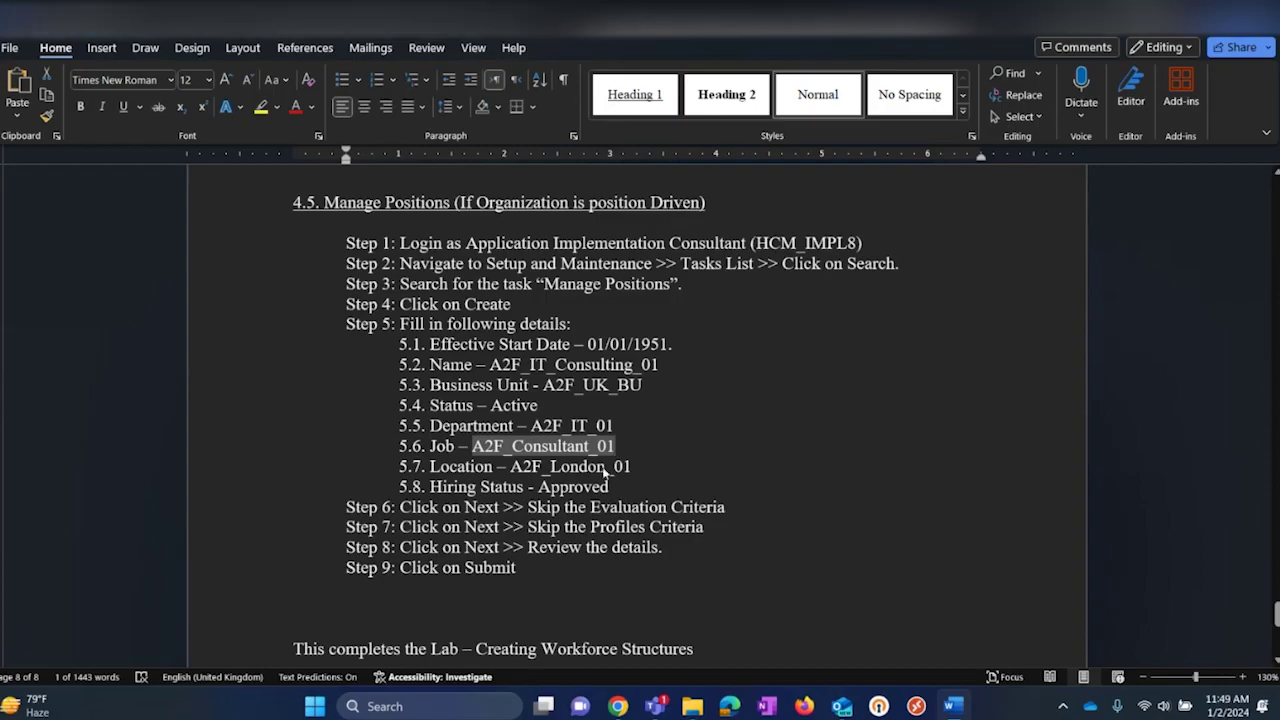
key("alt+Tab")
left_click(443, 418)
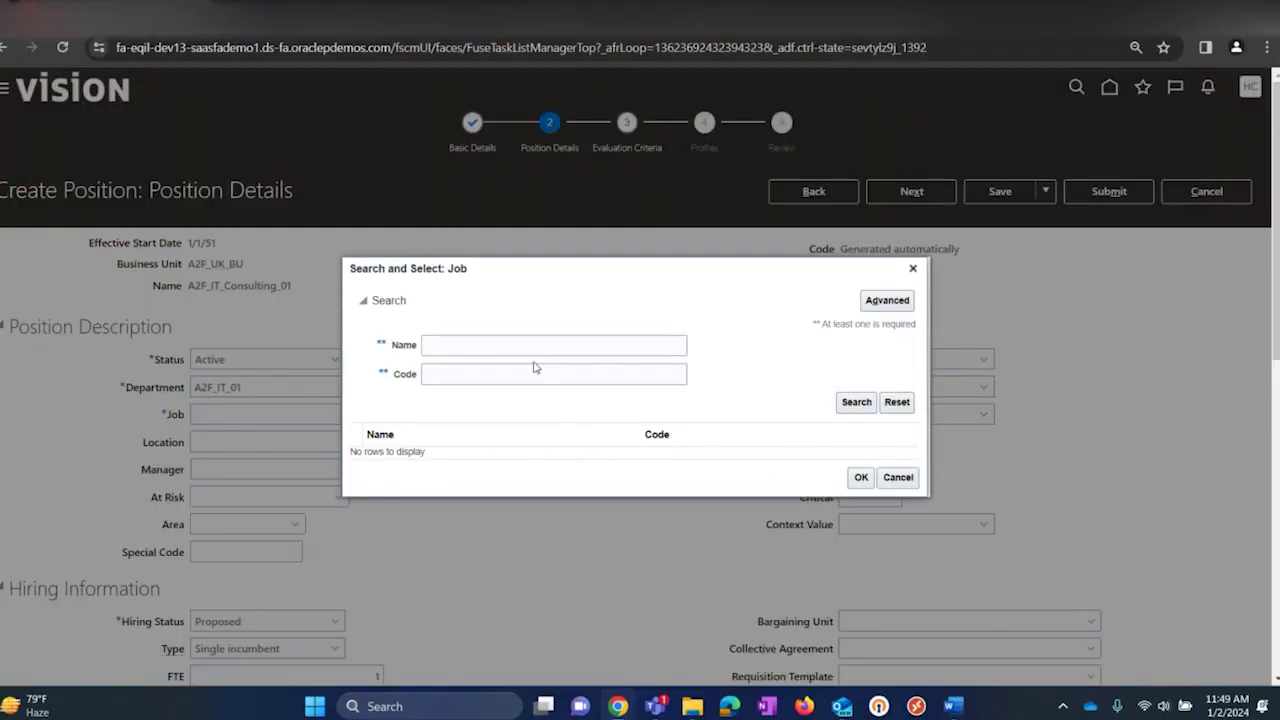
left_click(586, 350)
key("ctrl+v")
left_click(852, 404)
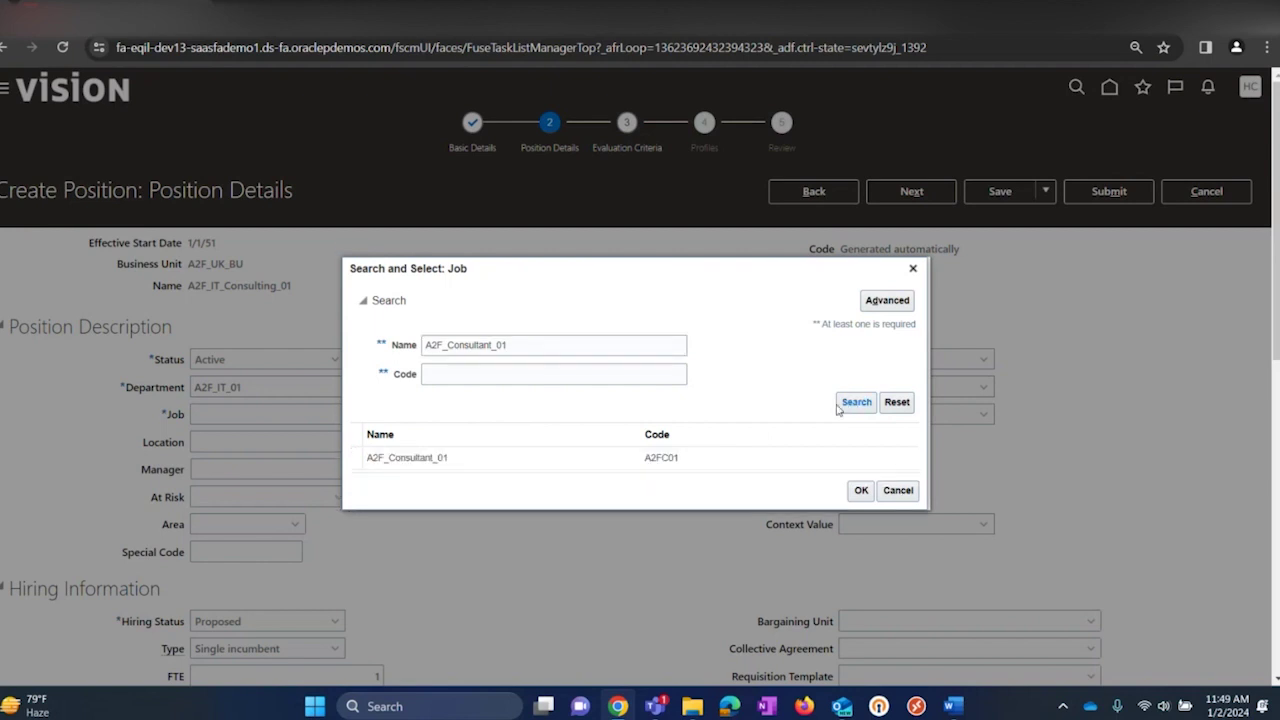
left_click(410, 451)
left_click(857, 485)
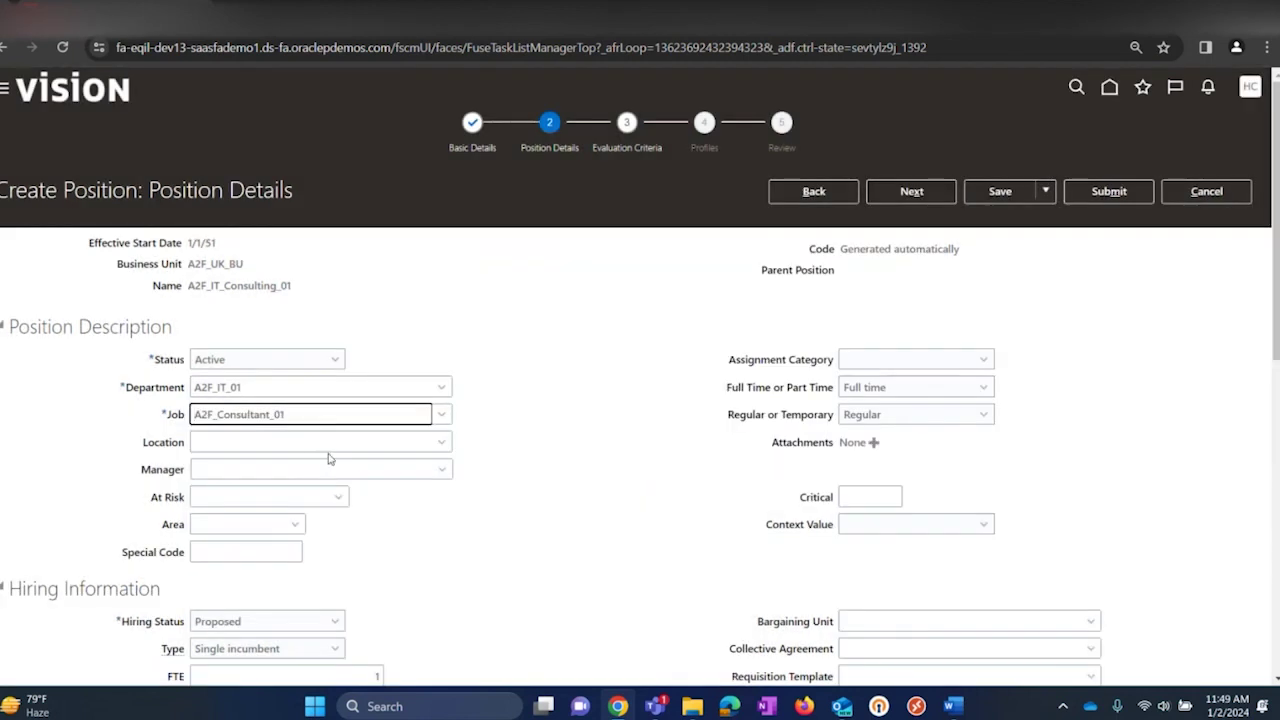
- Copy the location name A2F_London_01 from the Word guide, search for it and assign it as the position's location
key("alt+Tab")
left_click_drag(512, 467, 632, 467)
key("ctrl+c")
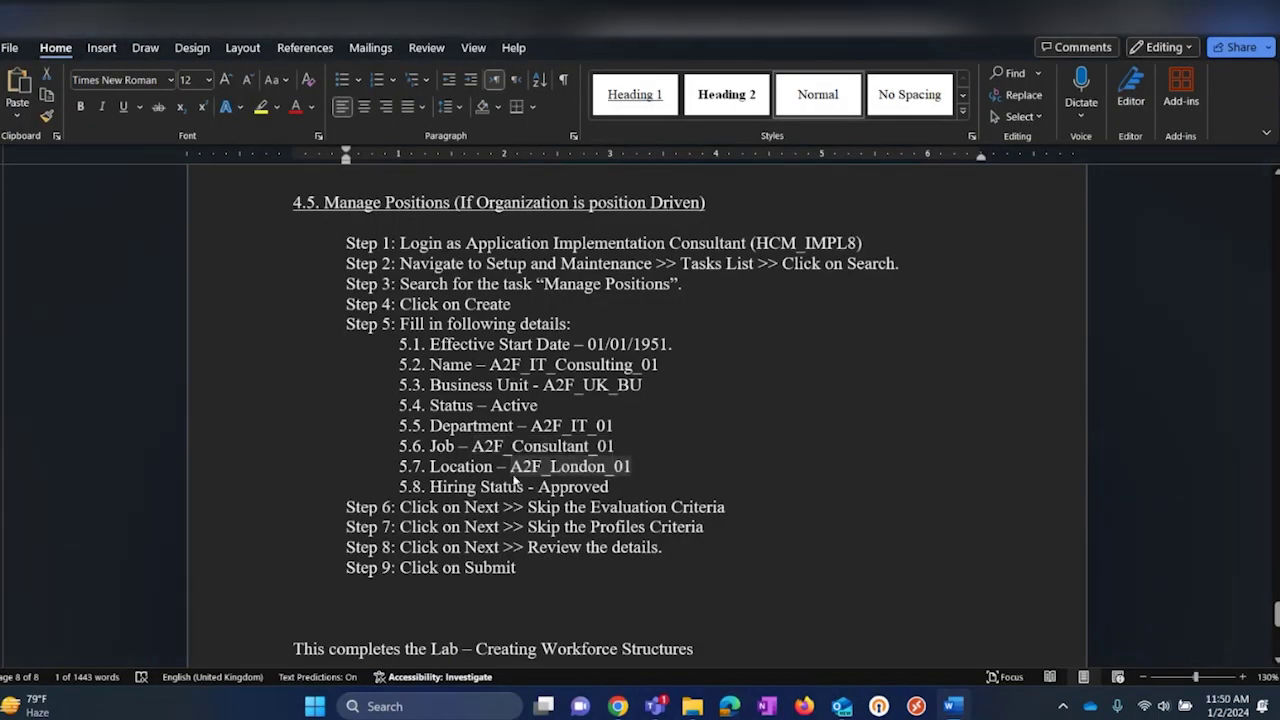
key("alt+Tab")
left_click(447, 444)
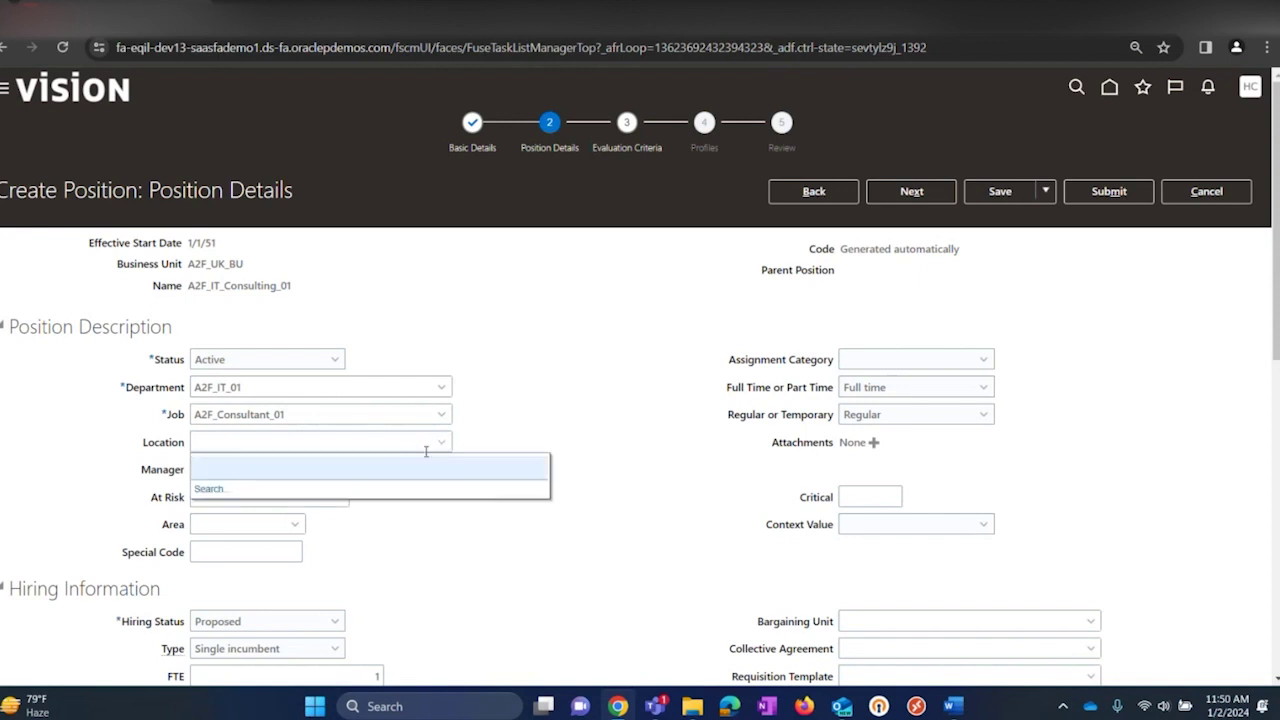
left_click(398, 488)
left_click(360, 345)
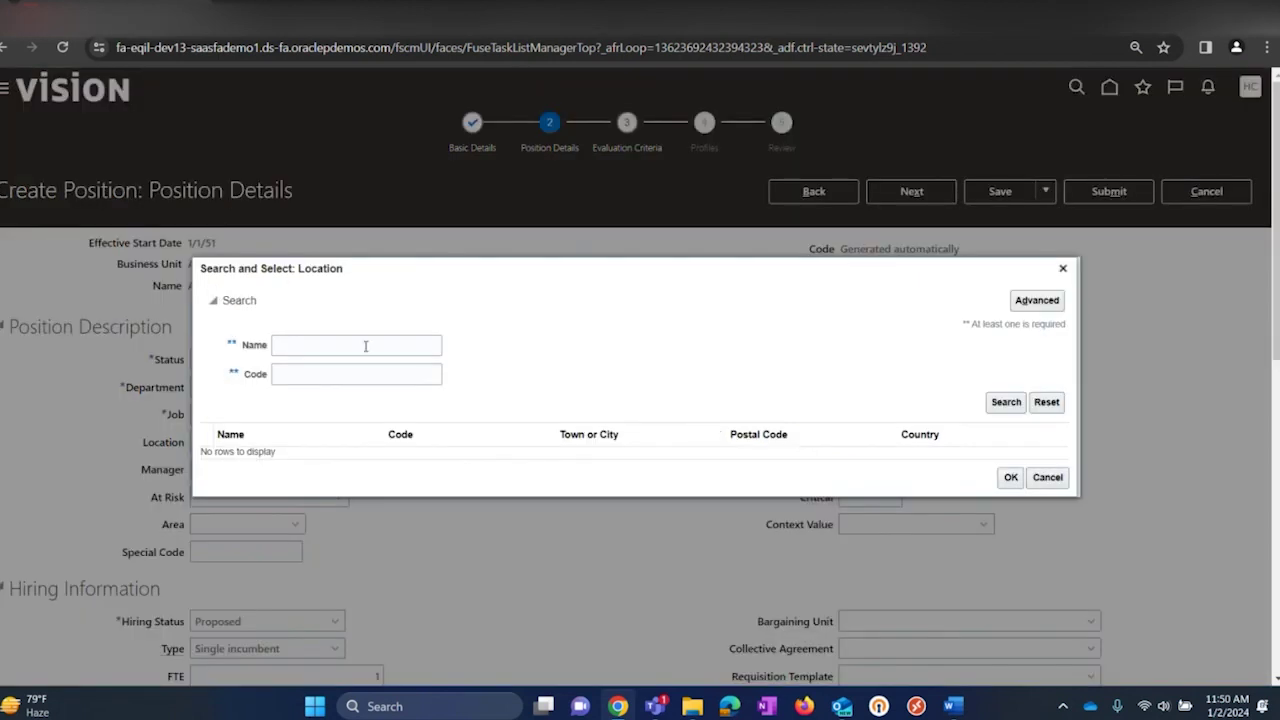
key("ctrl+v")
left_click(1005, 402)
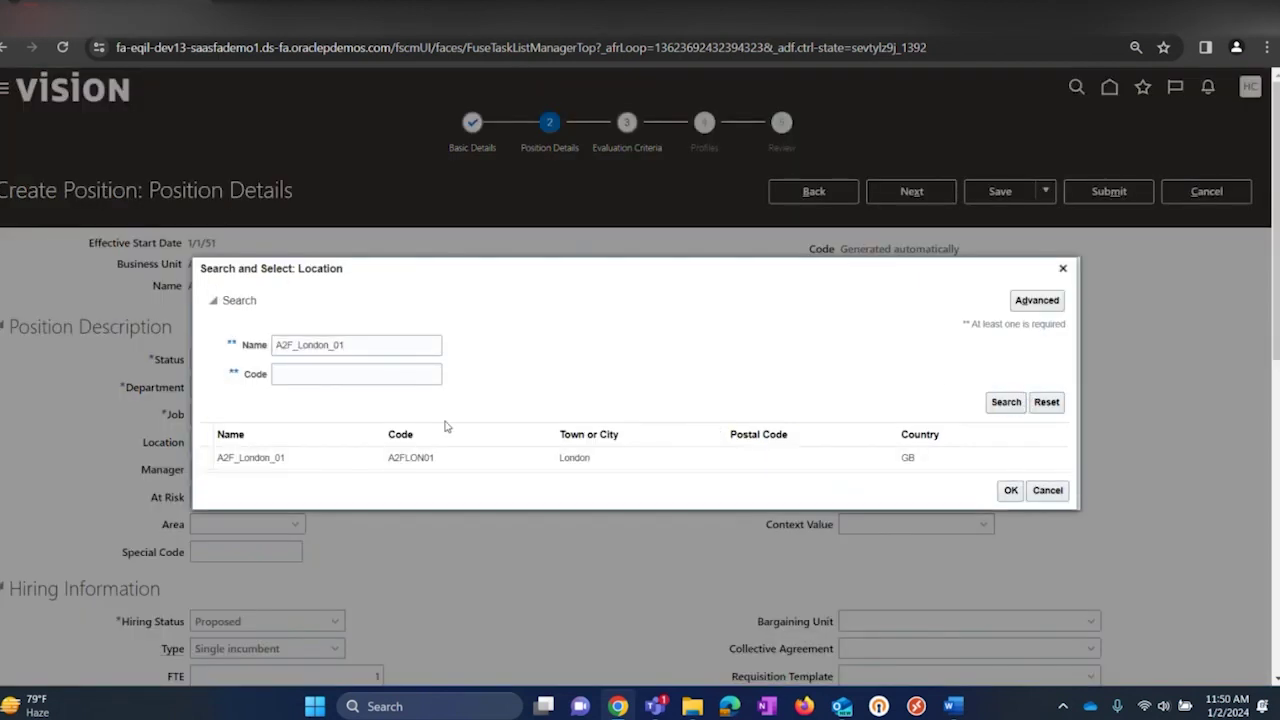
left_click(449, 459)
left_click(1010, 484)
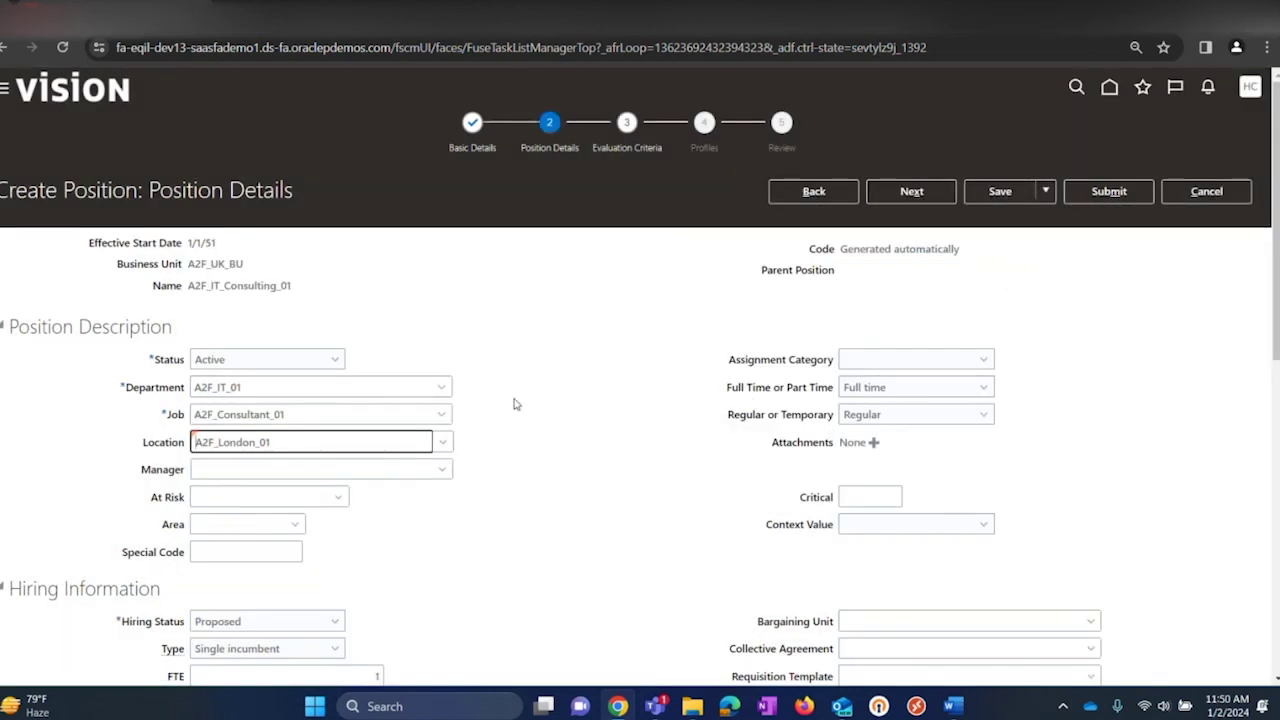
- Set the position's hiring status to Approved in the hiring information and look over the remaining position details
scroll(443, 433, "down", 1)
scroll(443, 433, "down", 1)
scroll(567, 290, "up", 1)
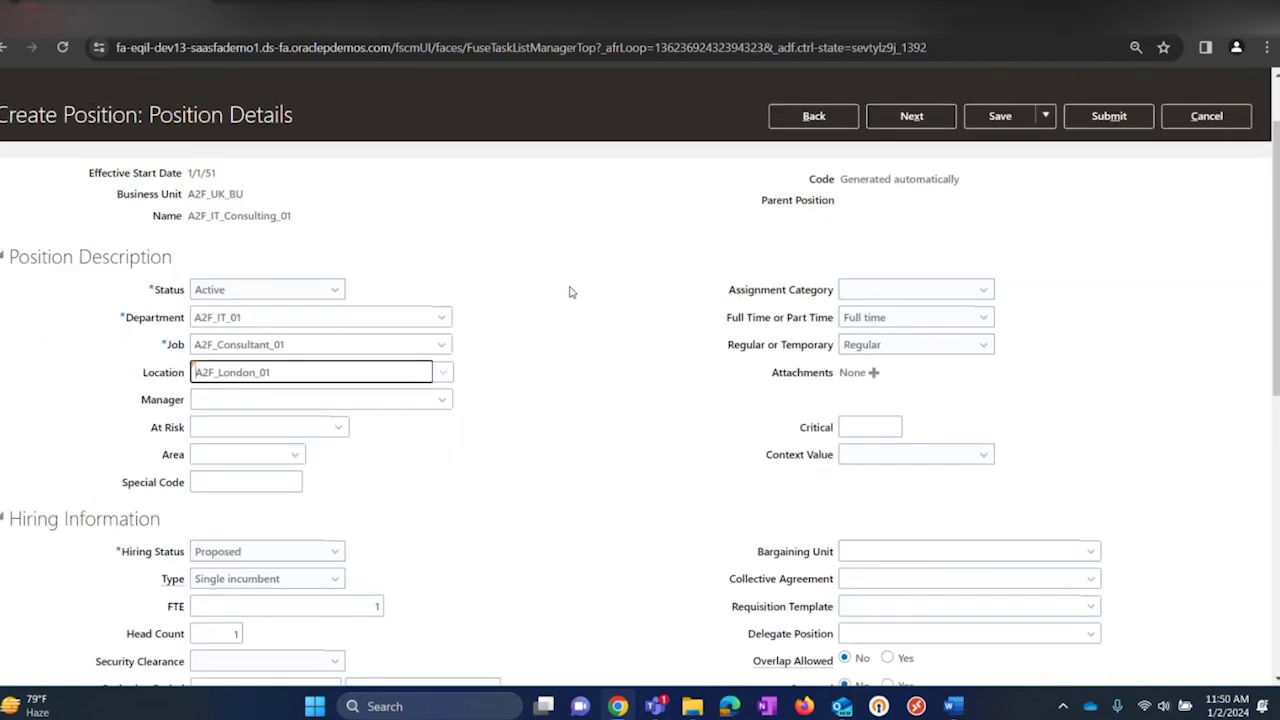
left_click(590, 261)
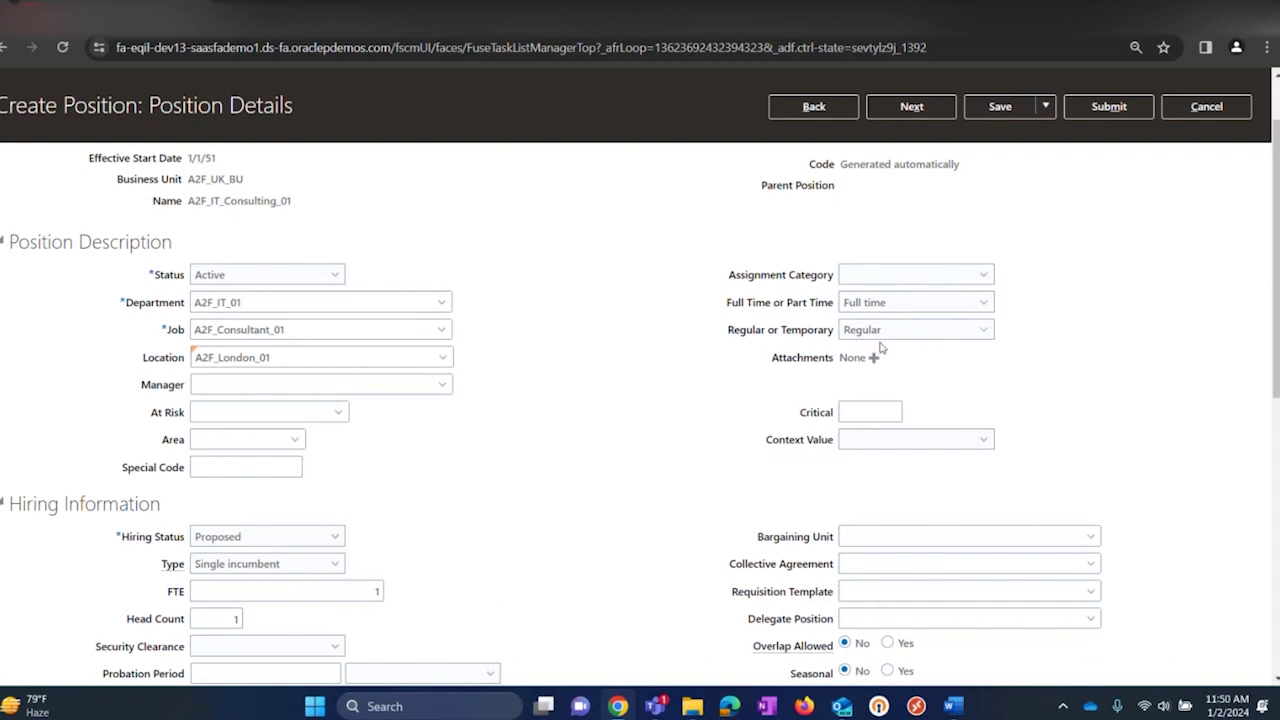
scroll(473, 370, "down", 3)
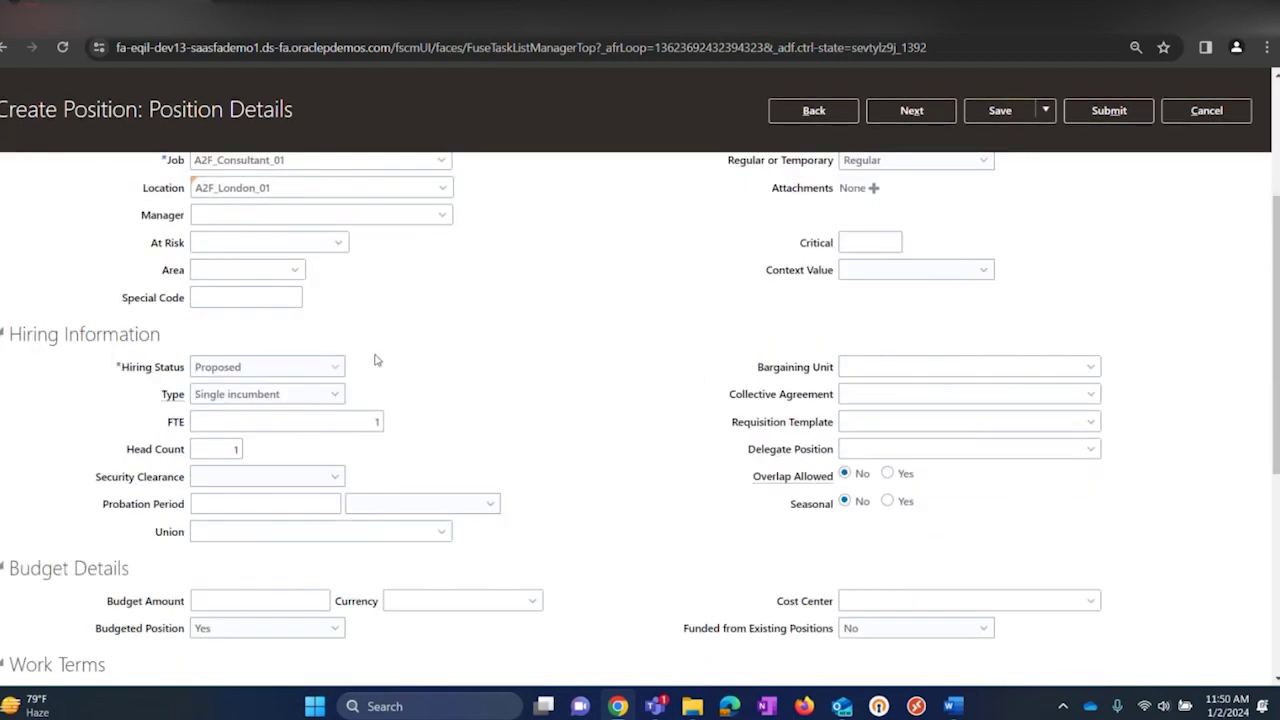
left_click(265, 370)
left_click(257, 389)
scroll(437, 243, "up", 5)
scroll(434, 277, "down", 5)
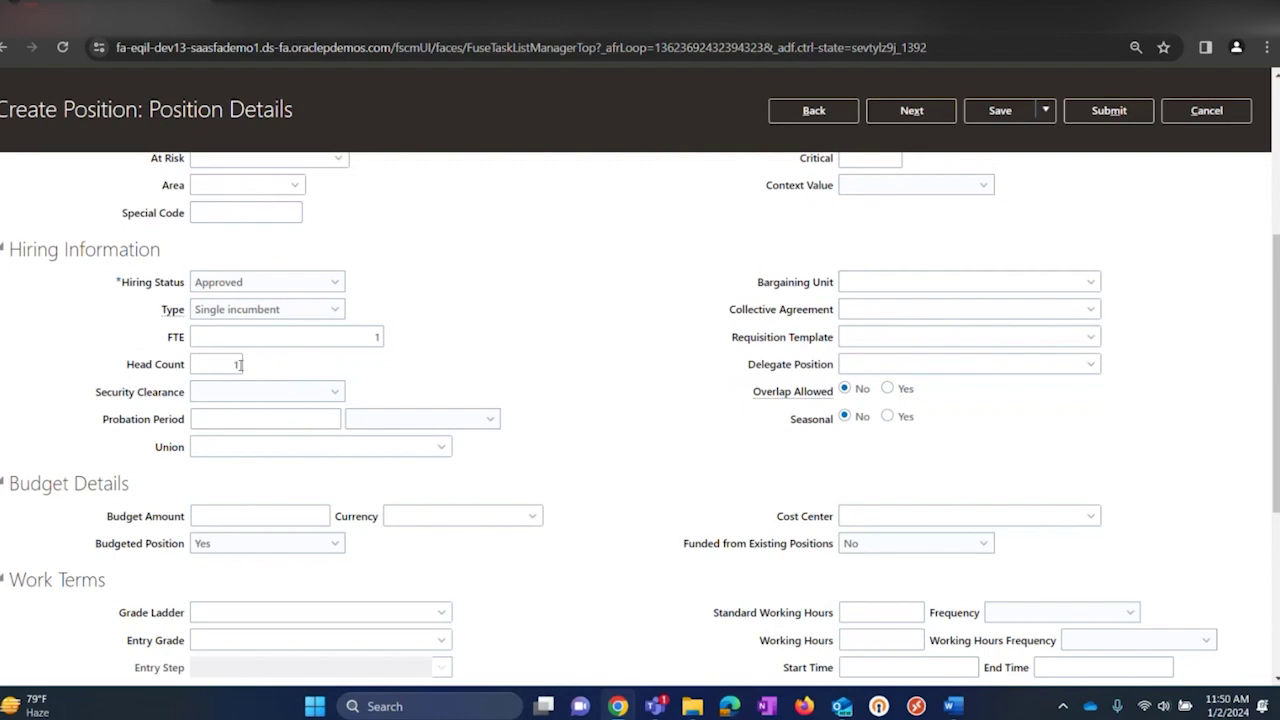
scroll(497, 386, "down", 3)
scroll(500, 386, "up", 6)
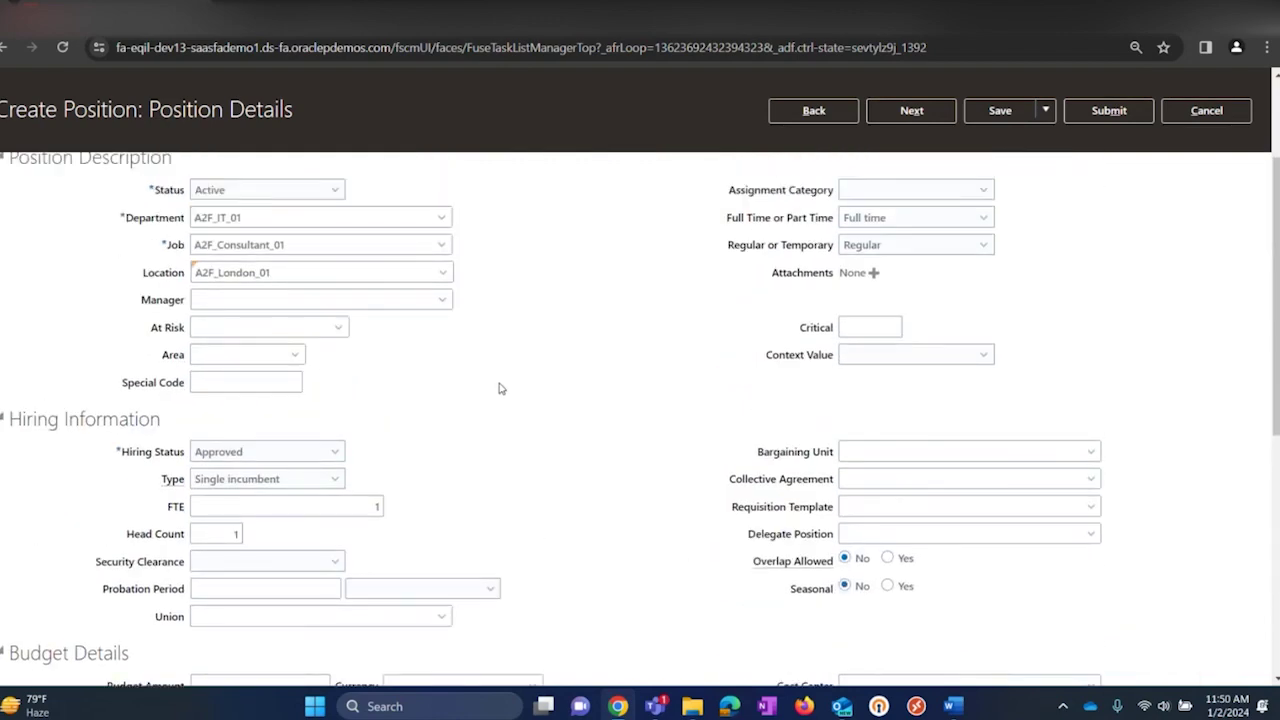
- Skip the evaluation criteria and profiles, then submit the position from the review page and confirm the submission
left_click(911, 191)
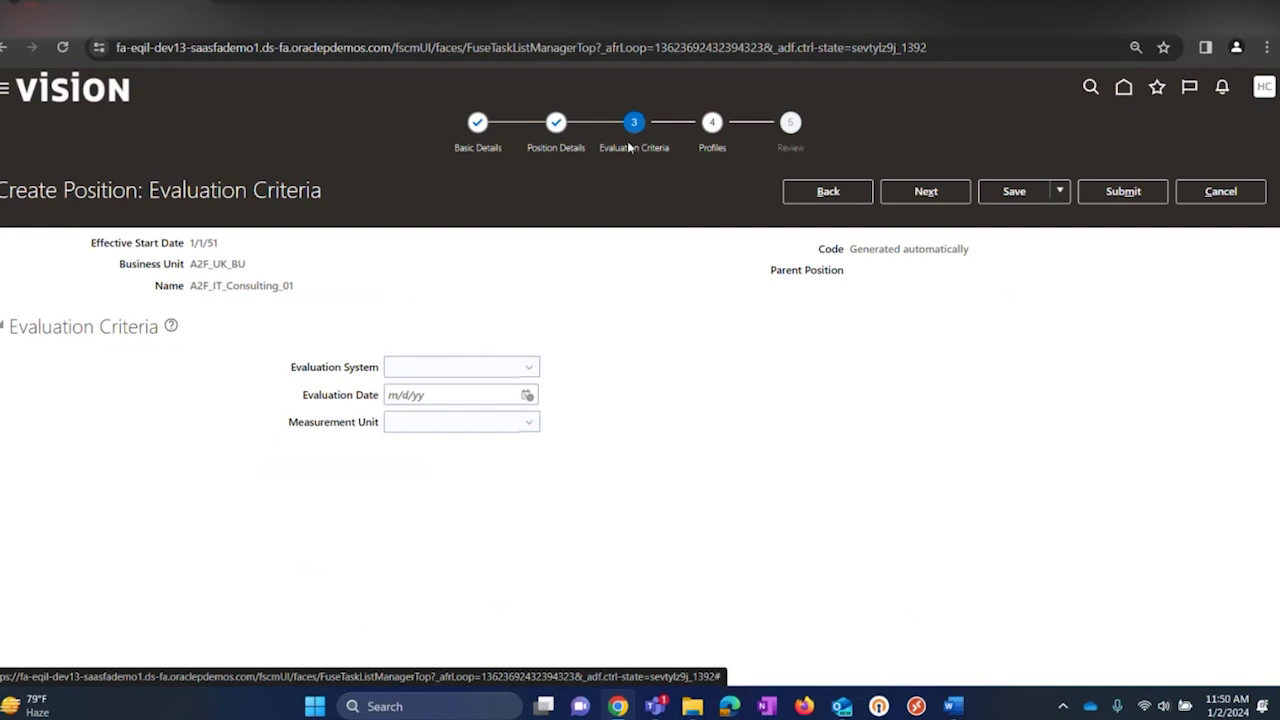
left_click(920, 190)
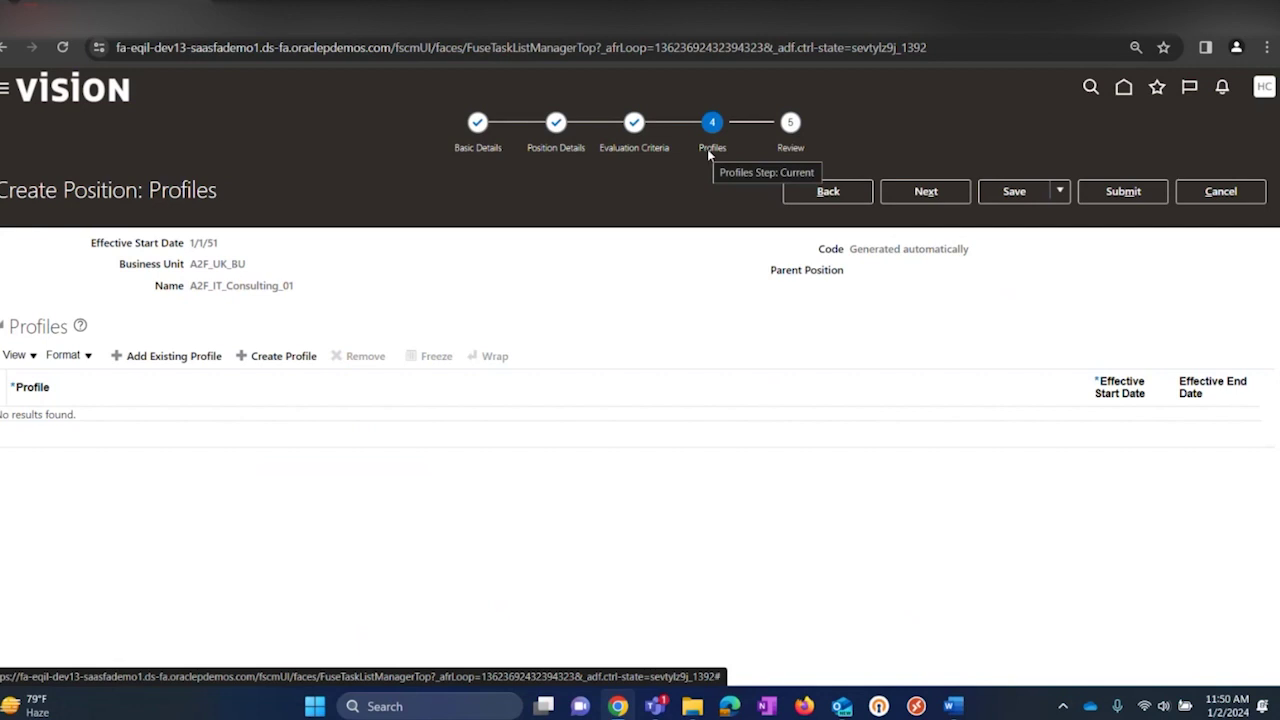
left_click(925, 192)
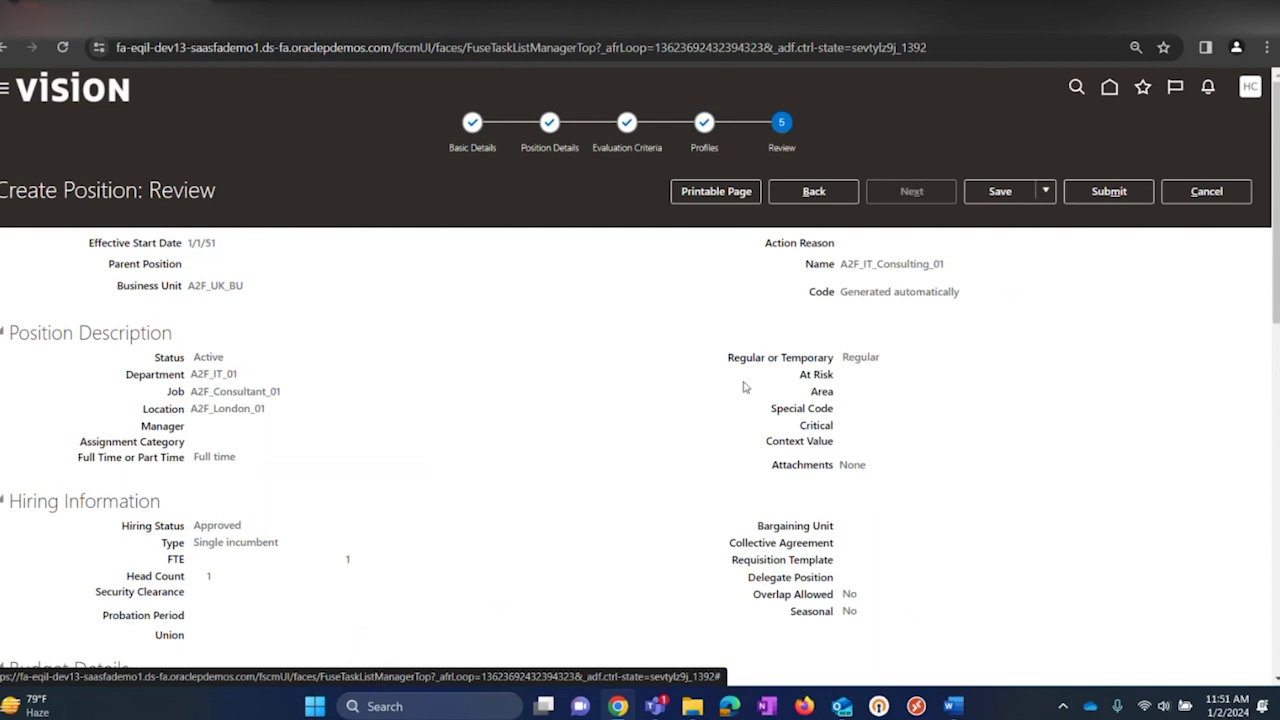
left_click(1107, 192)
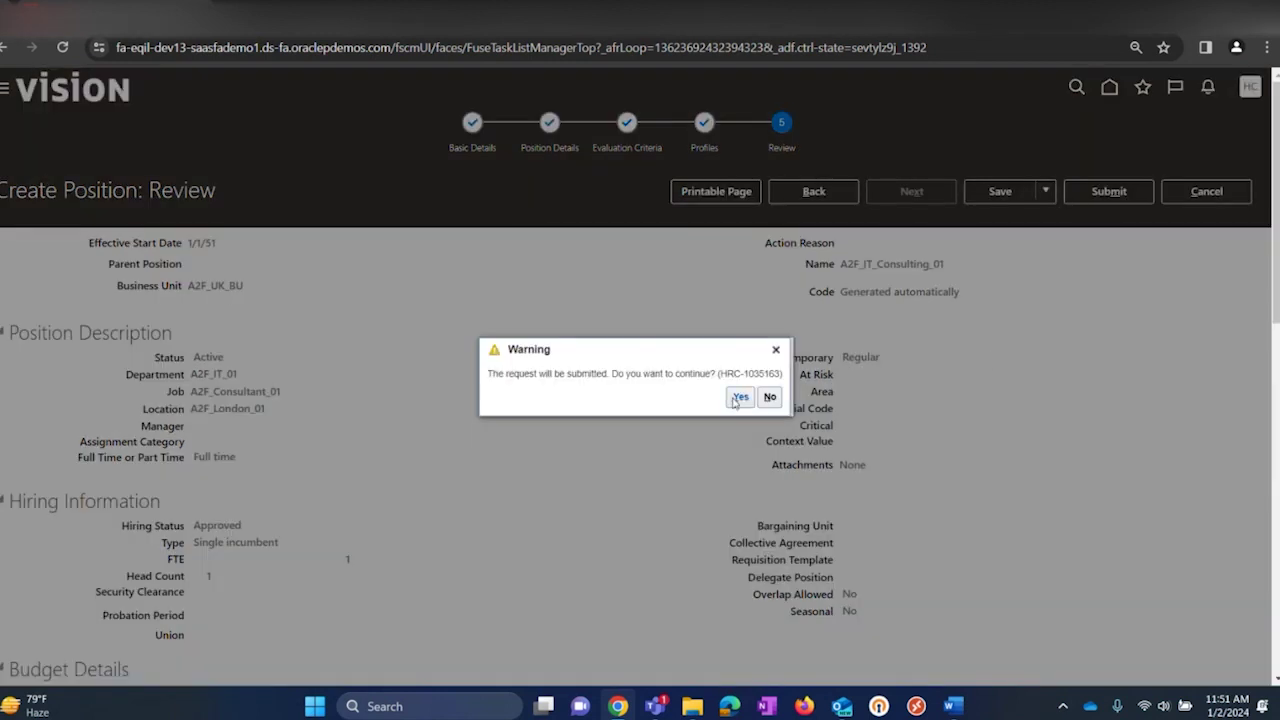
left_click(737, 398)
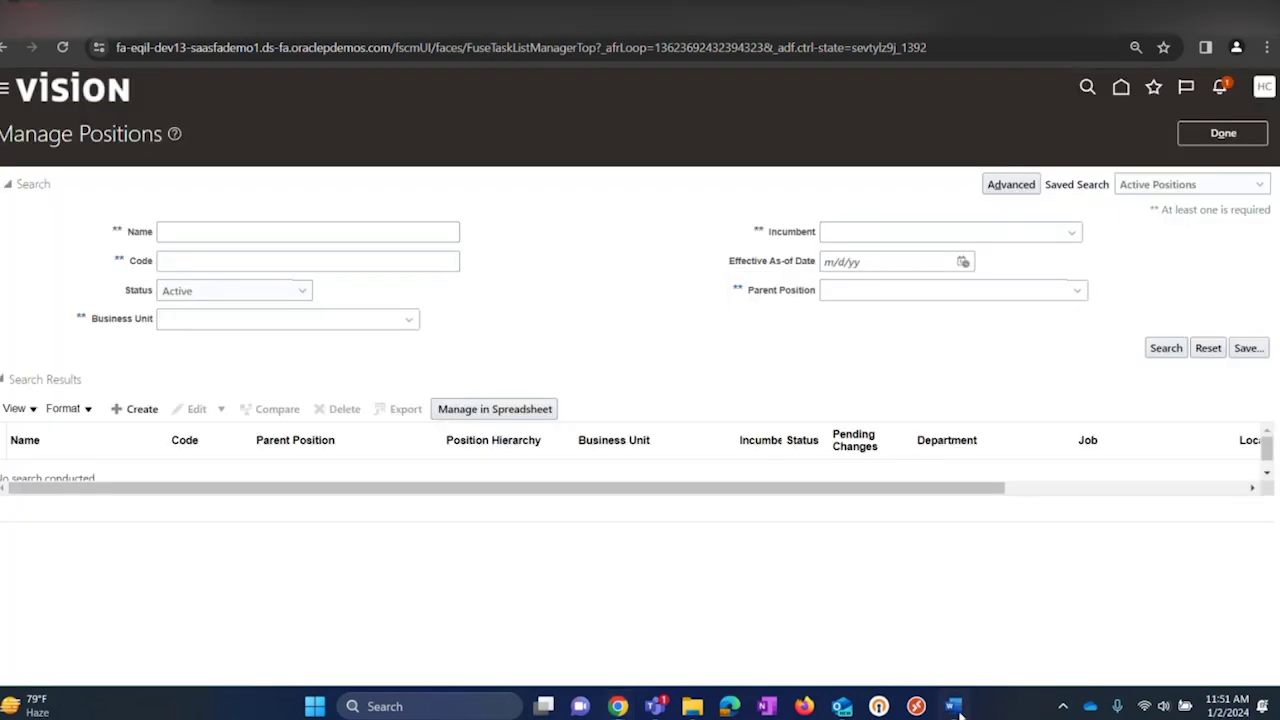
- Switch to the Word guide and check section 4.5 Manage Positions for any remaining steps
left_click(953, 706)
scroll(468, 320, "down", 1)
scroll(470, 322, "up", 1)
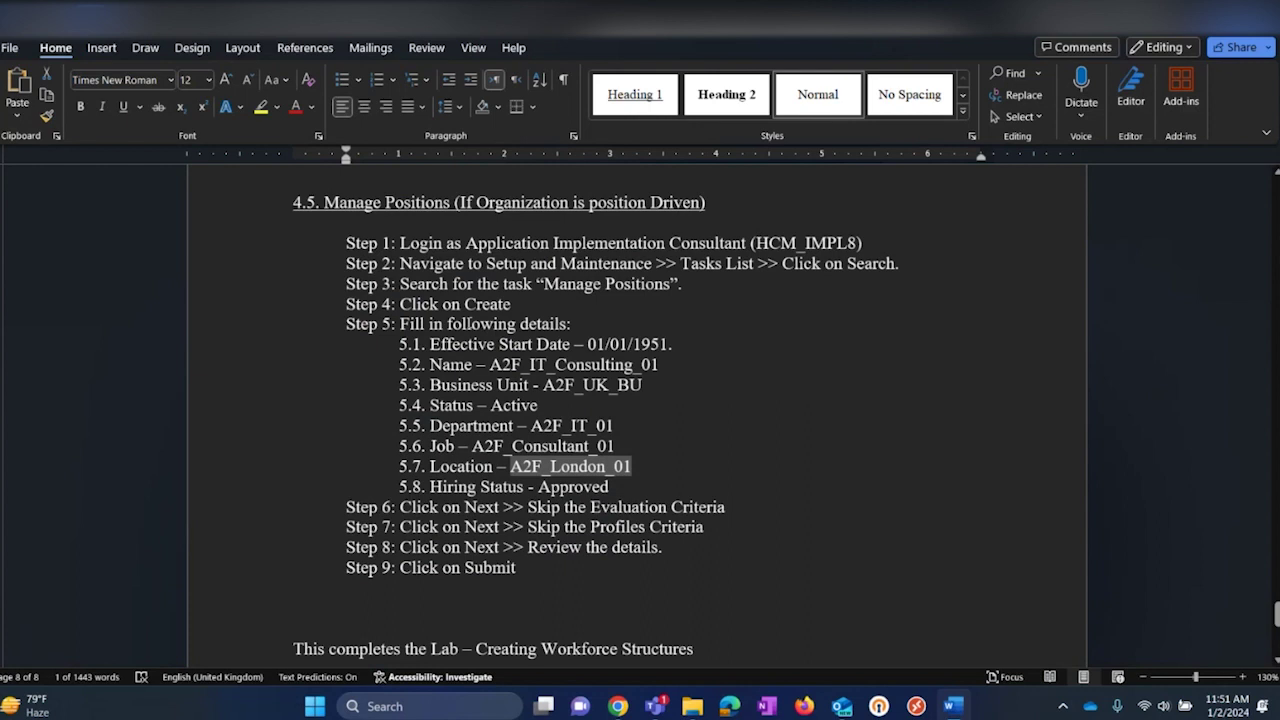
left_click(681, 224)
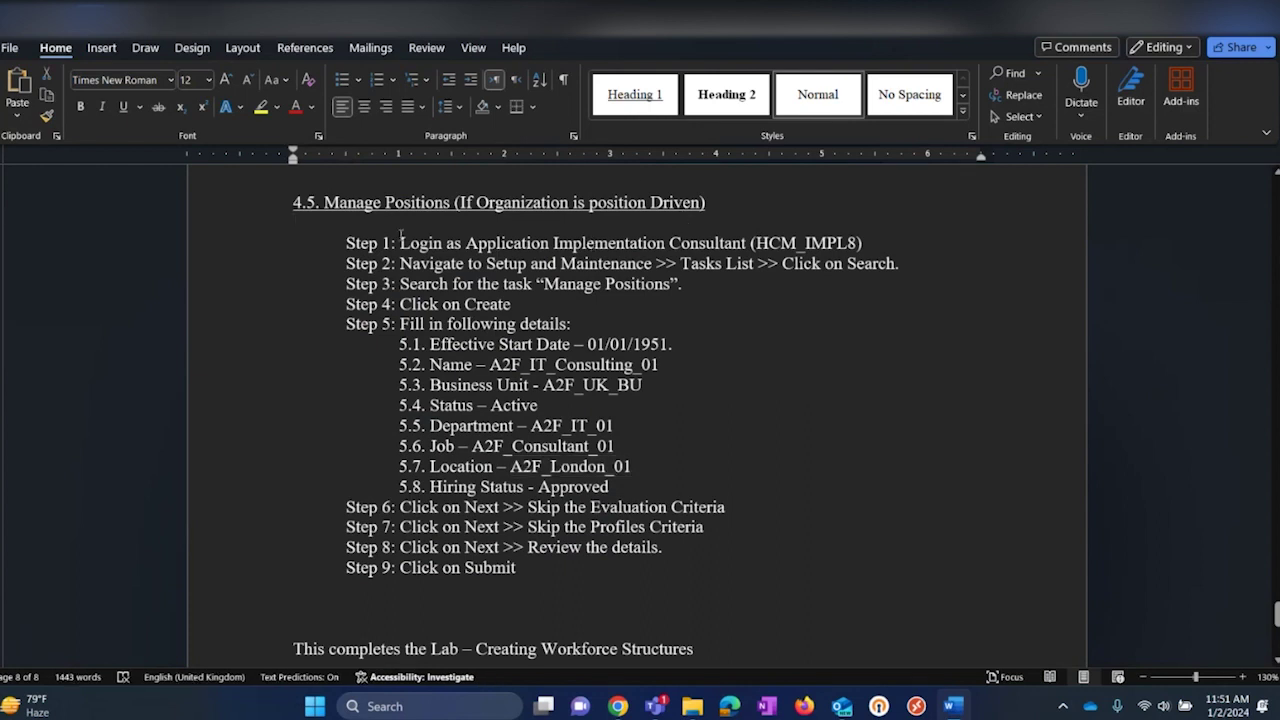
scroll(470, 309, "down", 1)
scroll(471, 311, "up", 1)
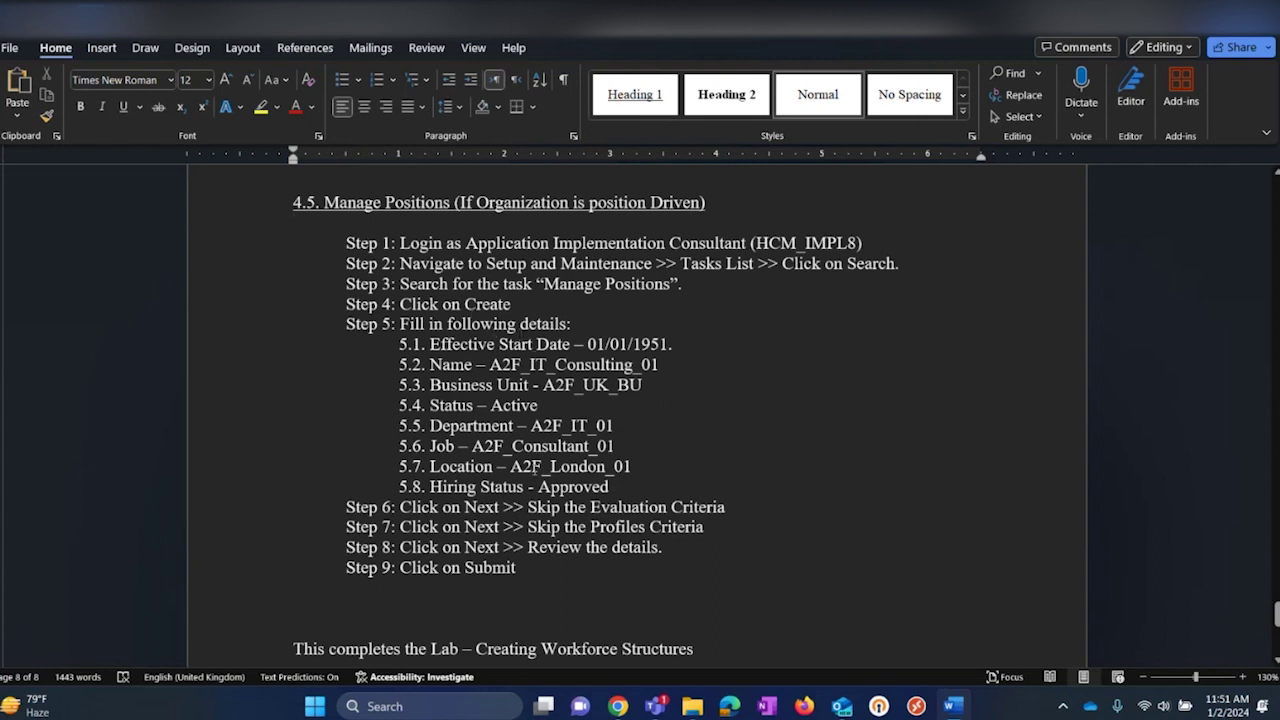